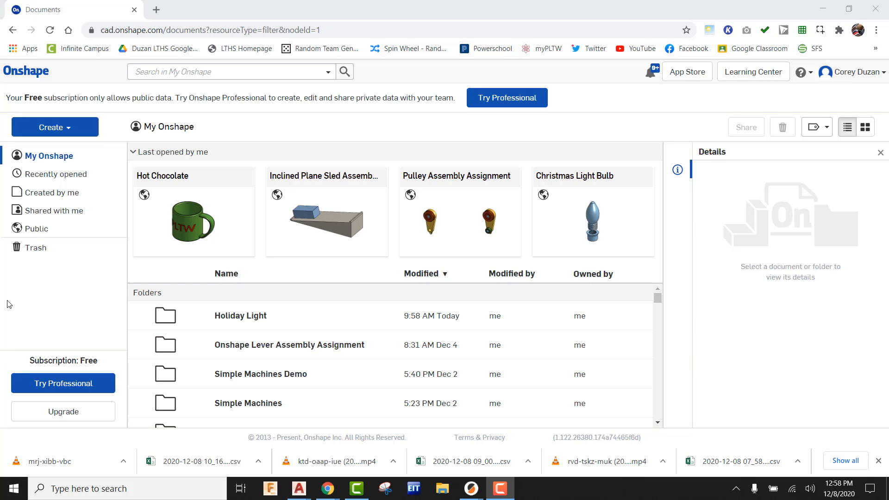
- Create a new public document named "Hot Chocolate Project"
click(58, 132)
click(53, 151)
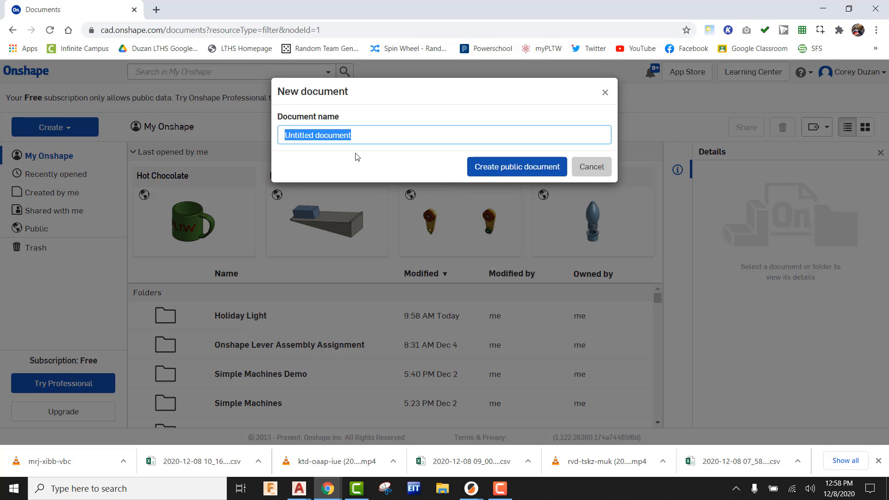
text(Hot Cho)
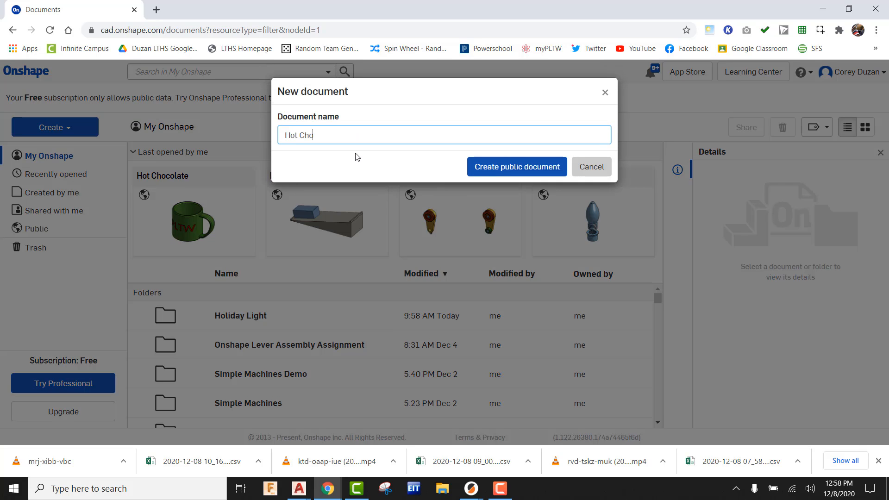
text(colate Project)
click(522, 167)
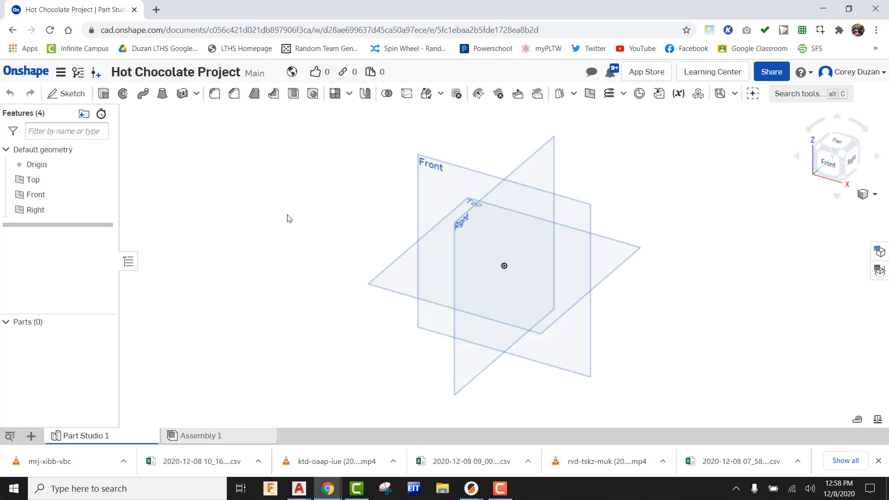
- Sketch a 4 in diameter circle centred on the origin on the Top plane and finish the sketch
click(70, 94)
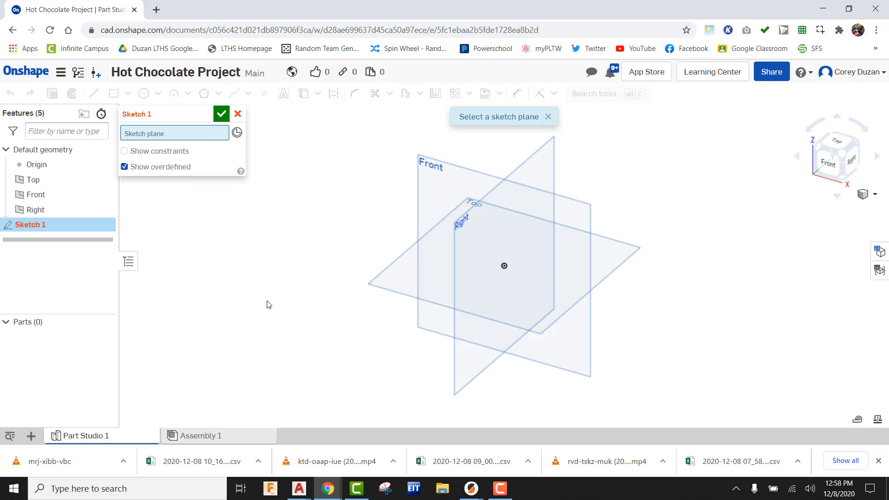
click(380, 275)
click(842, 149)
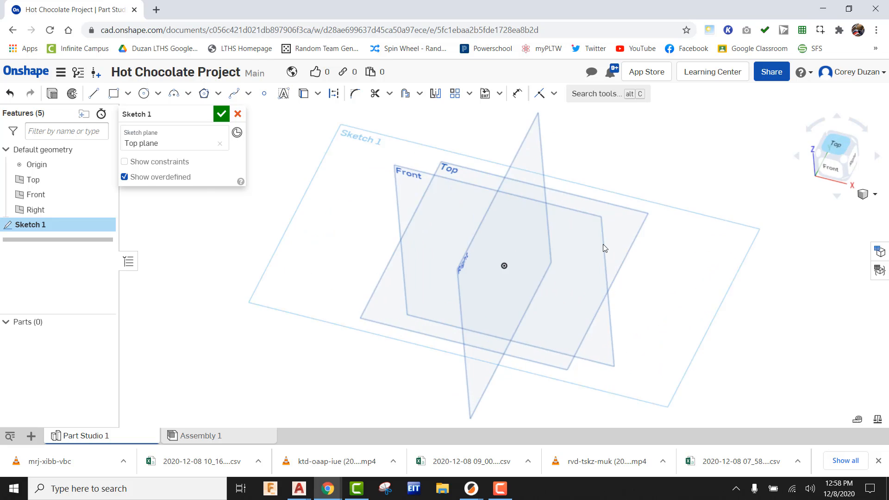
click(143, 94)
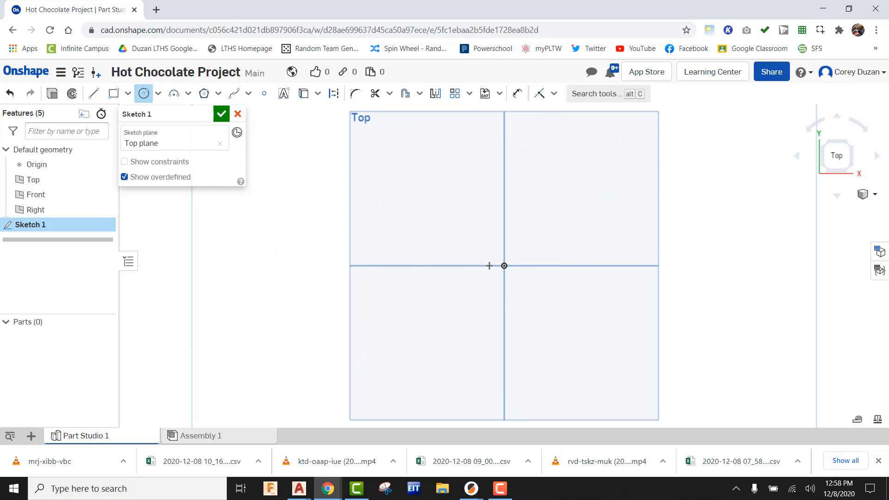
click(504, 266)
click(588, 210)
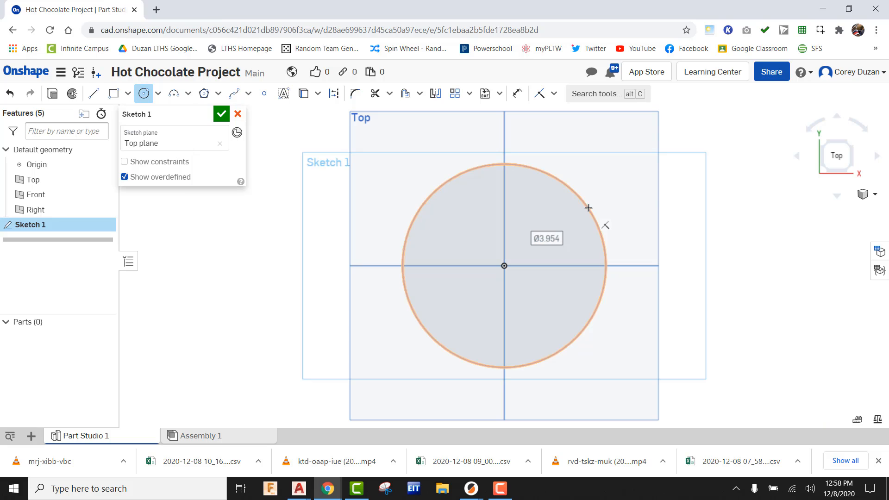
text(4)
key(Return)
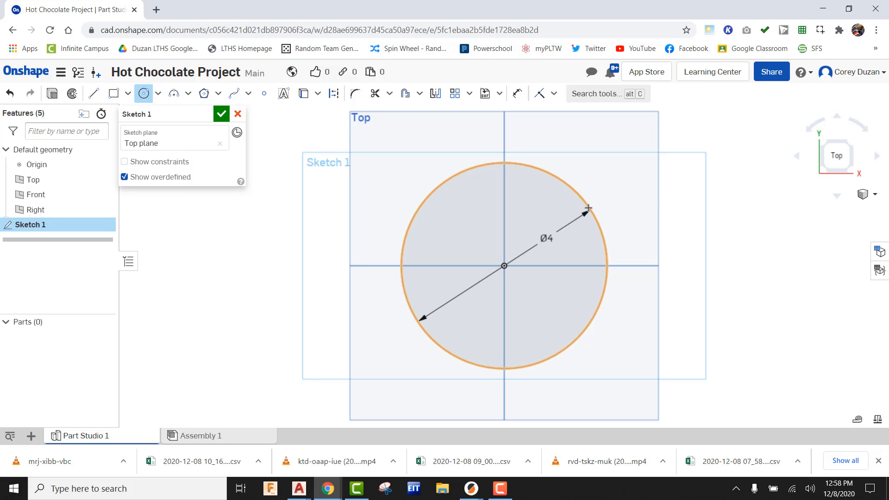
click(222, 115)
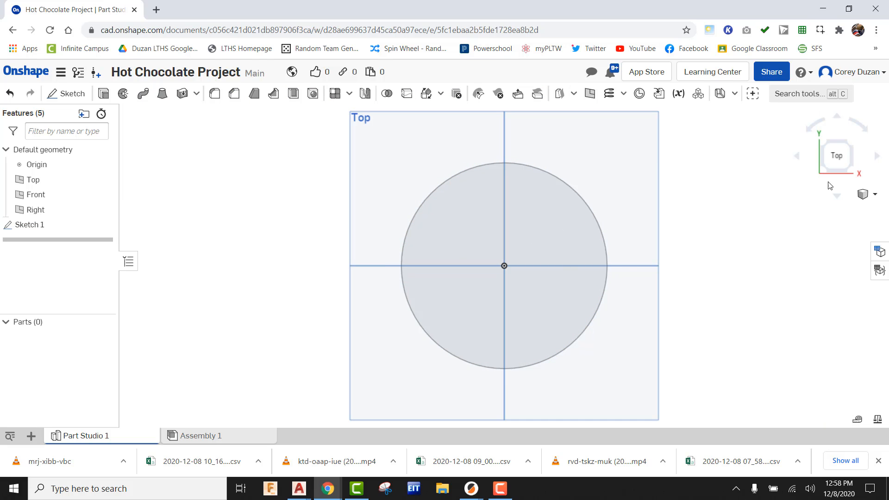
- Extrude the circle upward as a new solid with a blind depth of 4 in
click(852, 174)
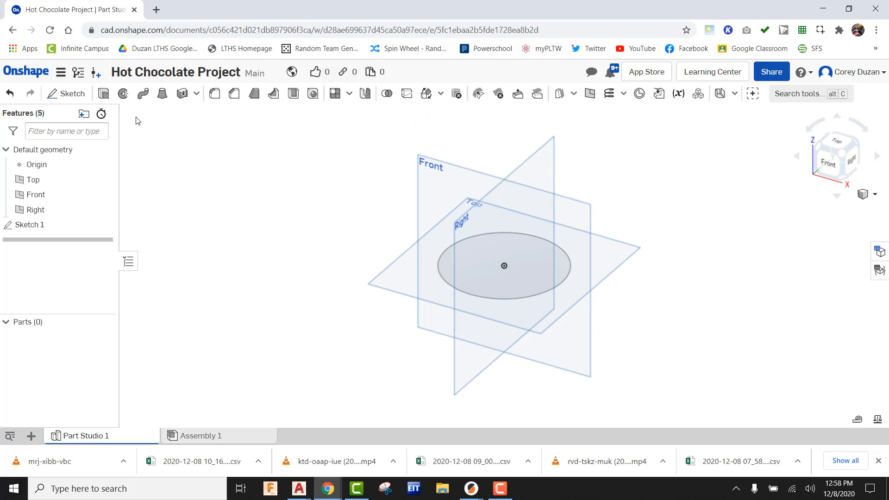
click(104, 93)
click(467, 275)
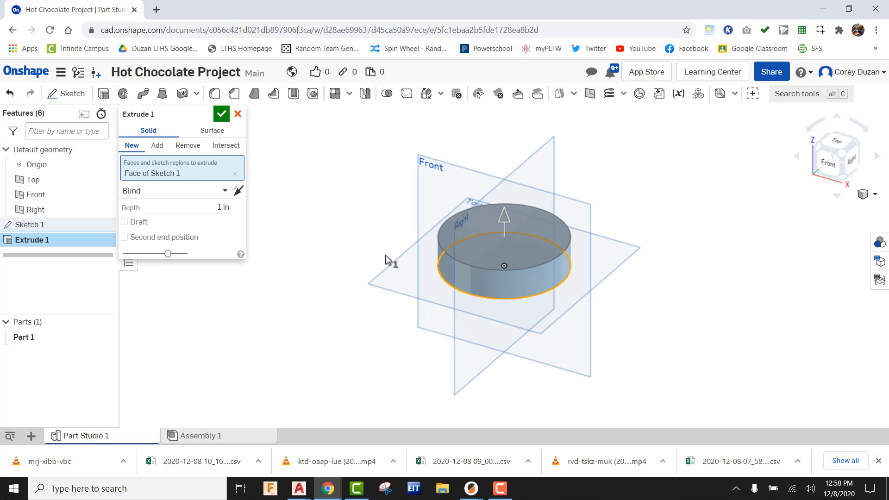
click(222, 207)
text(4)
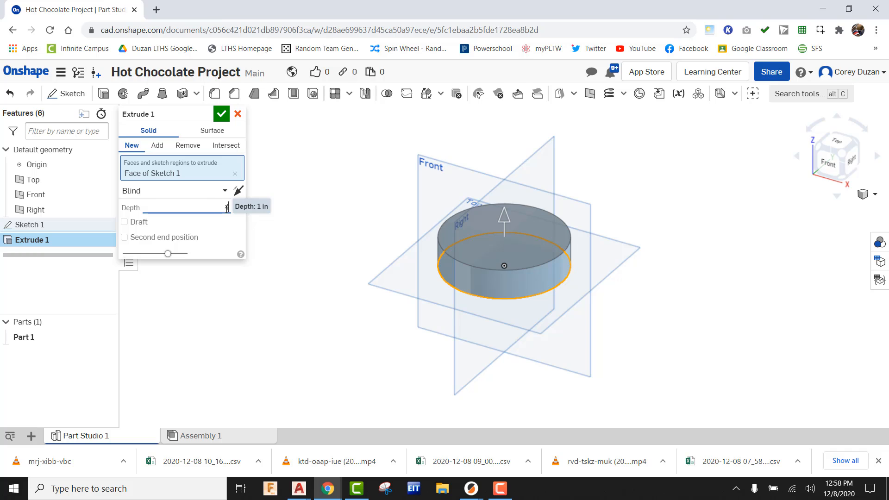
key(Return)
click(221, 115)
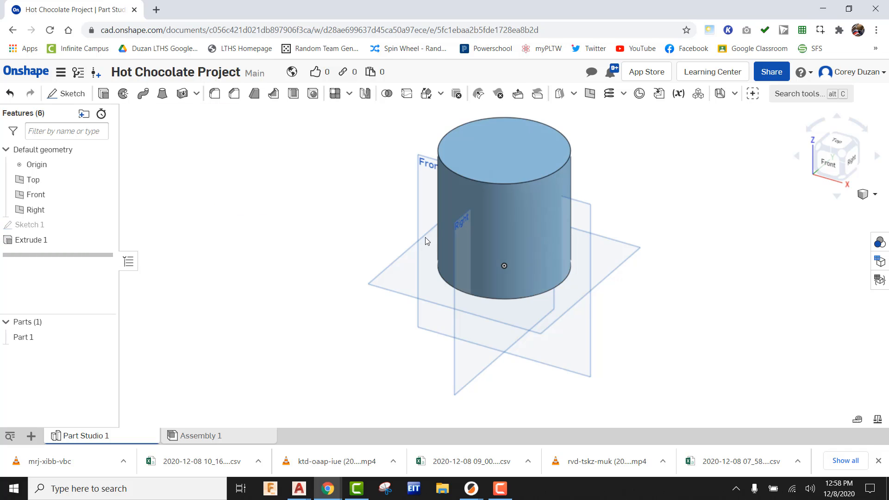
- Shell the cylinder with a 0.25 in wall thickness, removing its top face
middle_drag(444, 228, 389, 254)
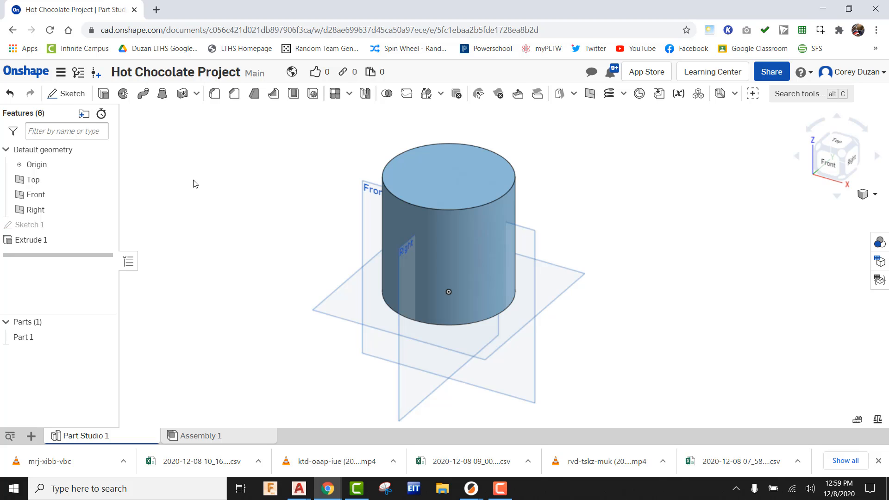
click(294, 98)
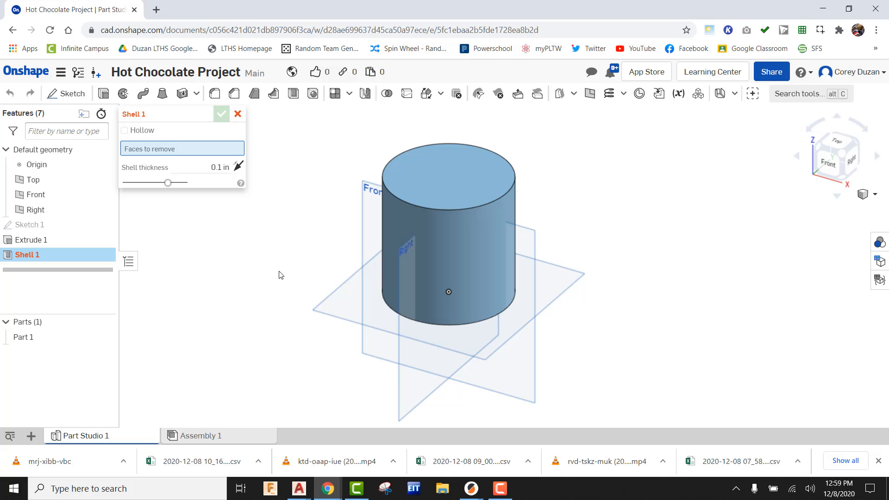
click(424, 170)
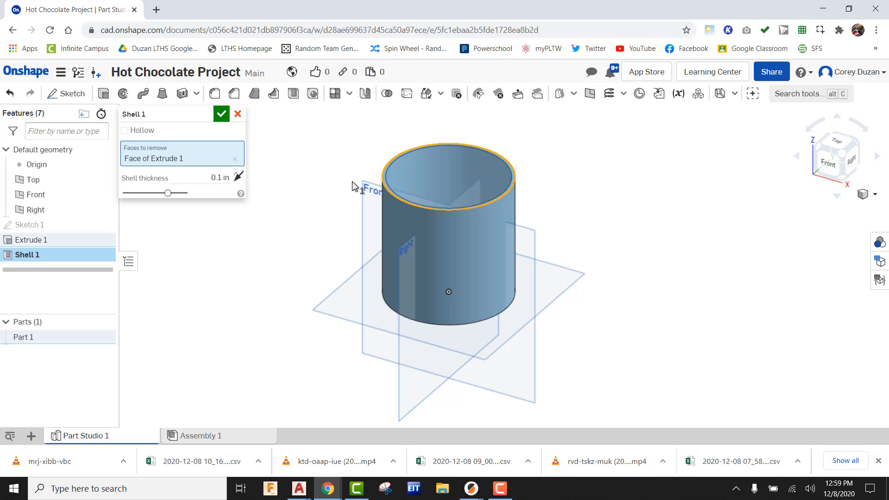
click(225, 176)
text(.25)
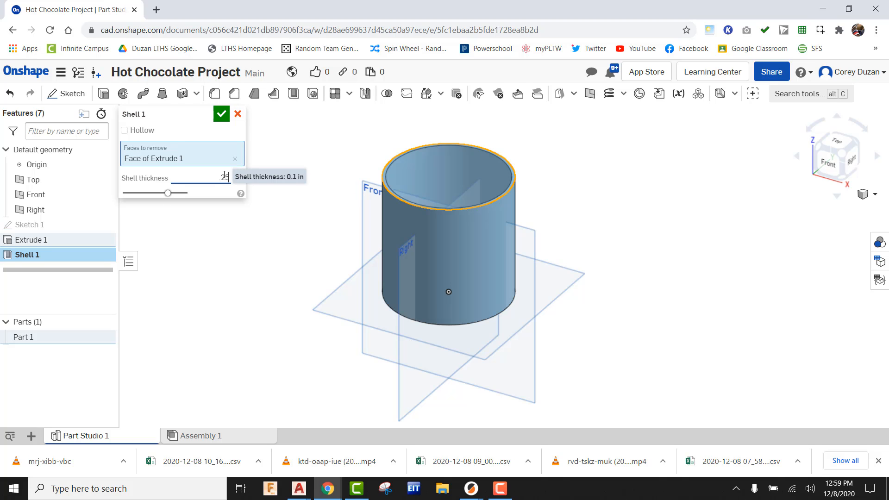
key(Return)
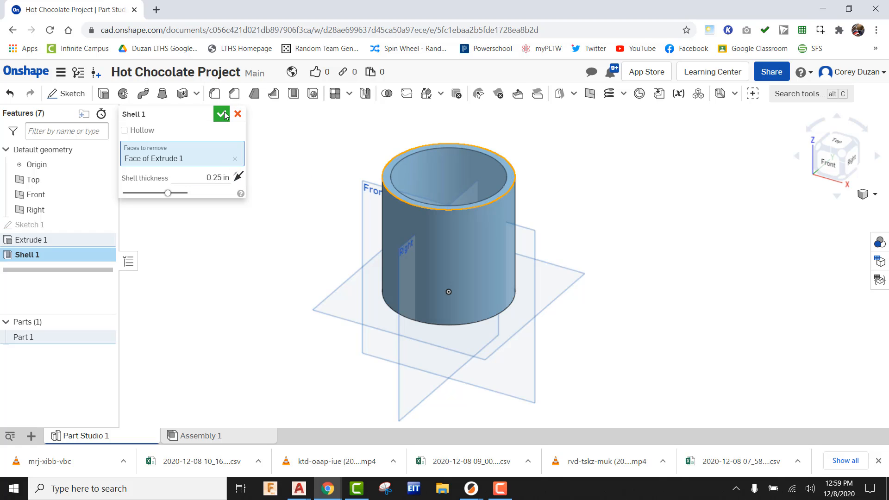
click(222, 114)
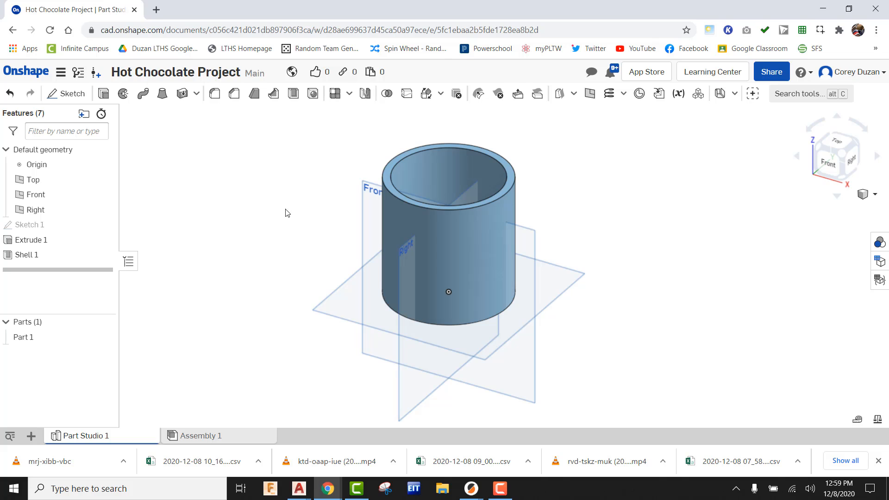
- Fillet the inner and outer edges of the mug's rim and base with a 0.1 in radius
scroll(369, 259, up, 2)
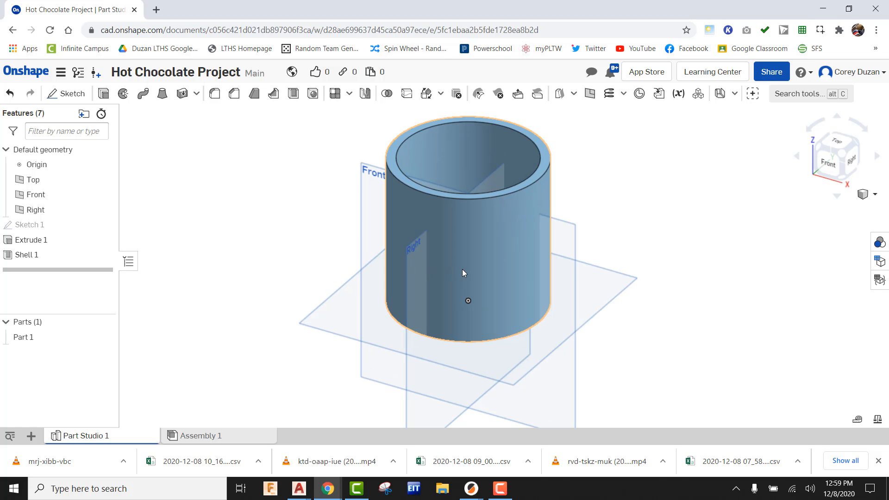
right_drag(523, 282, 562, 281)
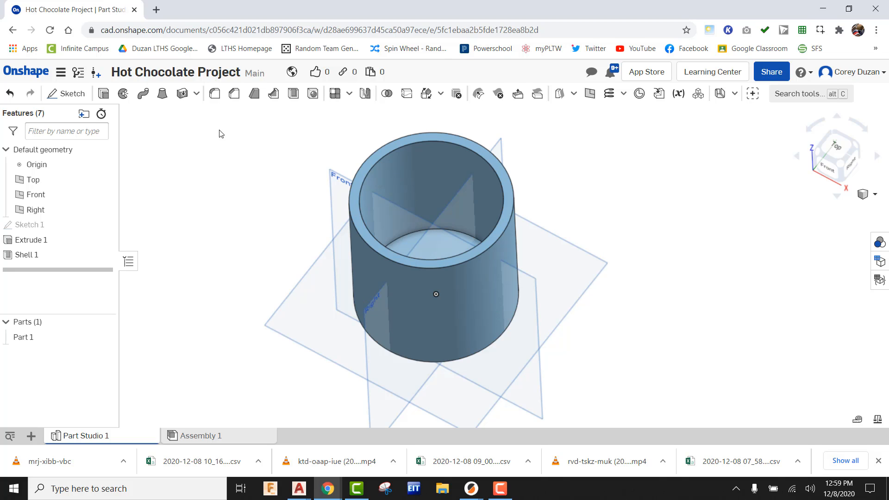
click(214, 94)
click(217, 182)
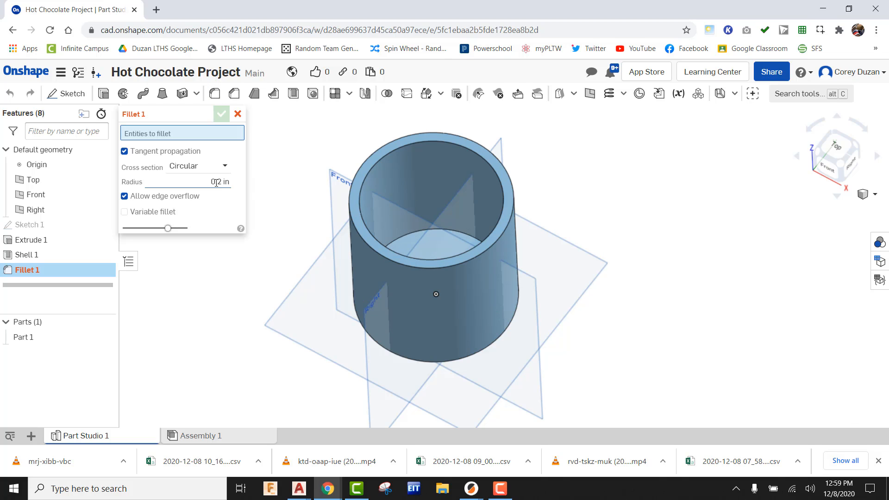
key(BackSpace)
text(.1)
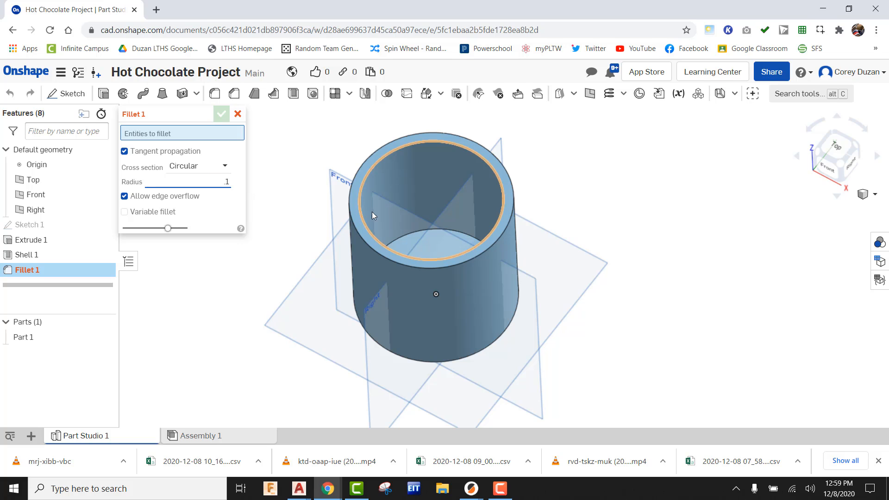
click(410, 234)
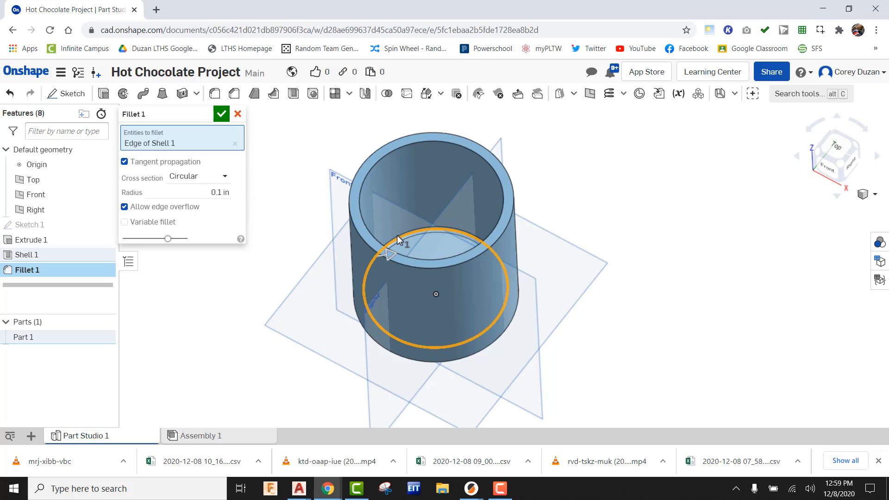
click(365, 166)
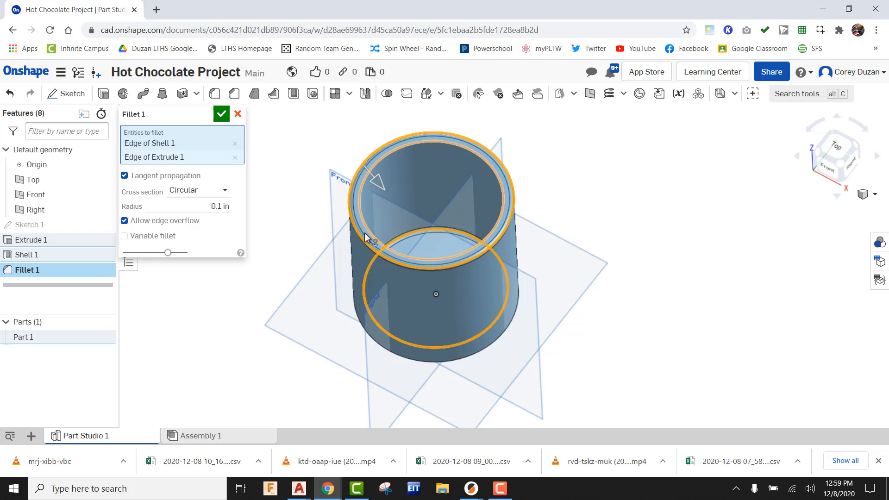
click(388, 154)
right_drag(425, 204, 477, 180)
click(477, 185)
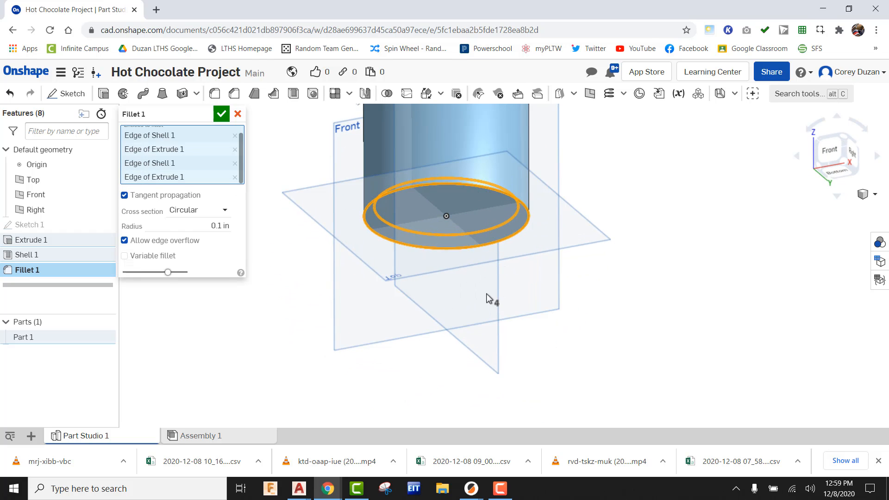
click(221, 114)
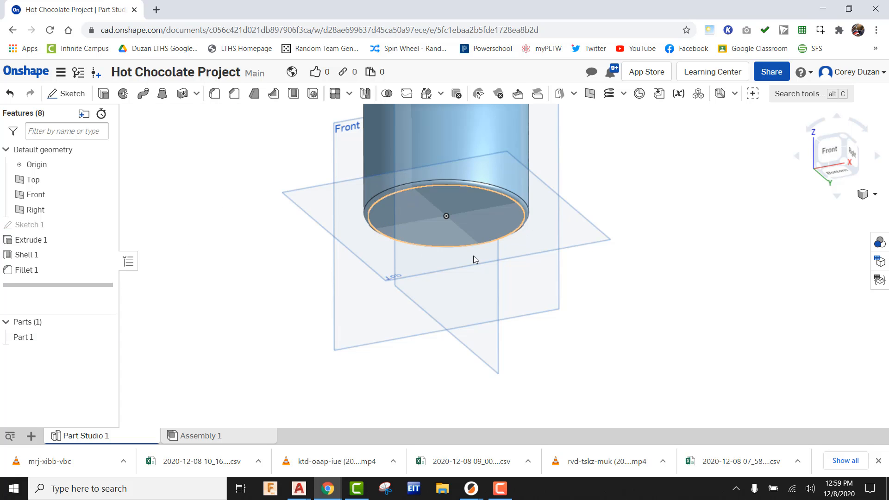
- Inspect the filleted mug body from above and up close
right_drag(474, 257, 504, 277)
scroll(506, 245, up, 5)
scroll(507, 245, down, 5)
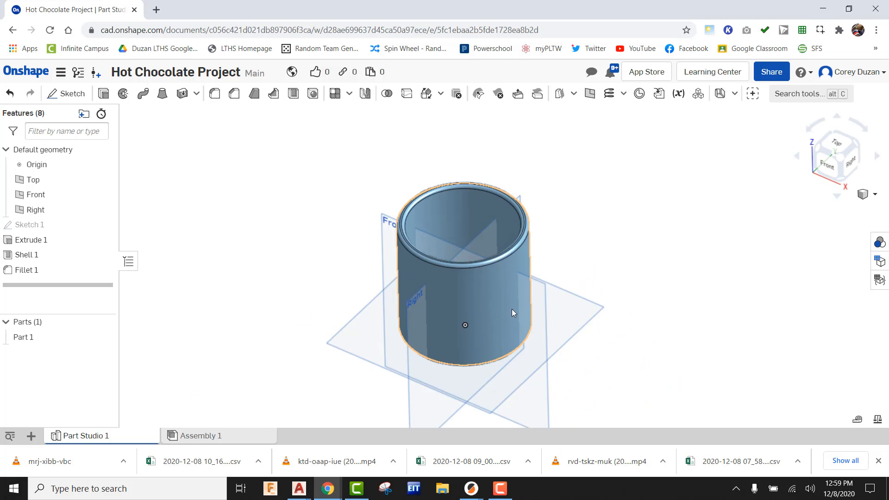
scroll(512, 310, up, 3)
scroll(578, 310, down, 1)
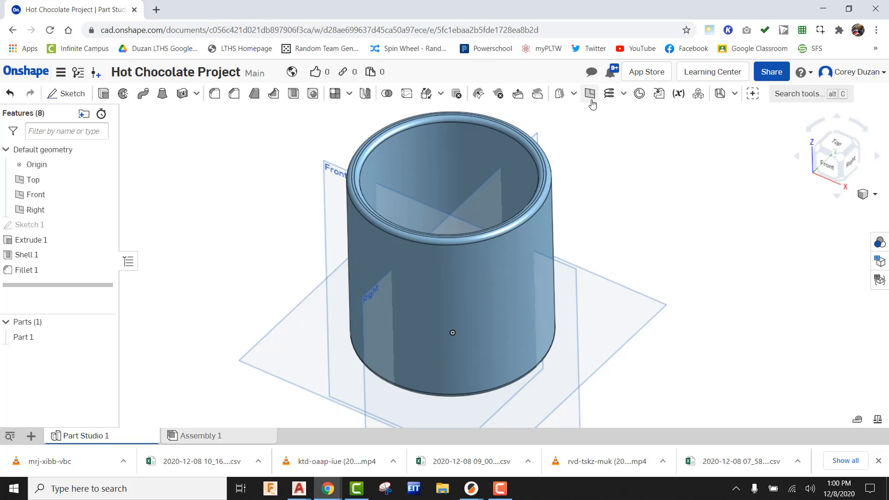
scroll(510, 167, down, 2)
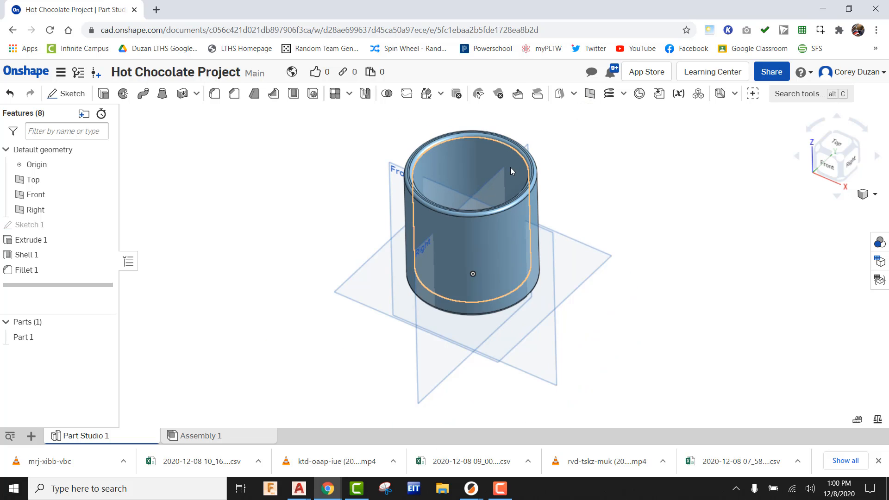
scroll(783, 193, down, 2)
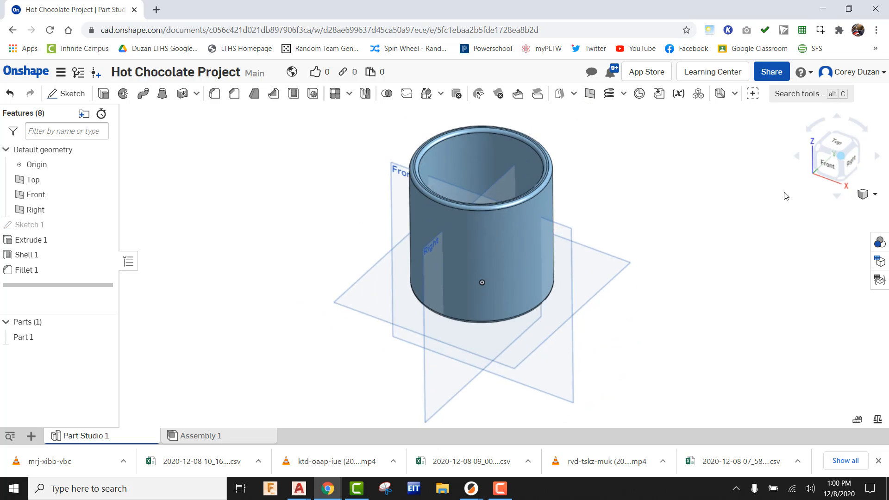
scroll(631, 228, up, 4)
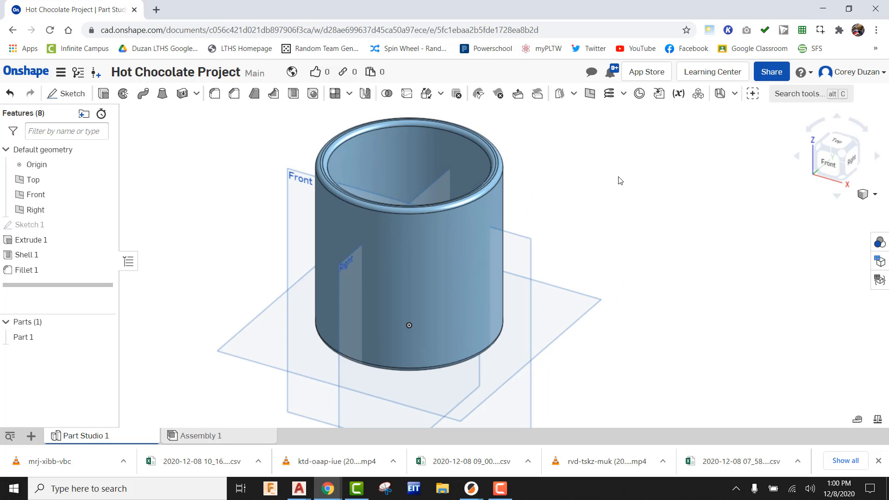
- Create a construction plane offset 2.125 in outward from the Right plane, just beyond the mug's outer wall
click(589, 93)
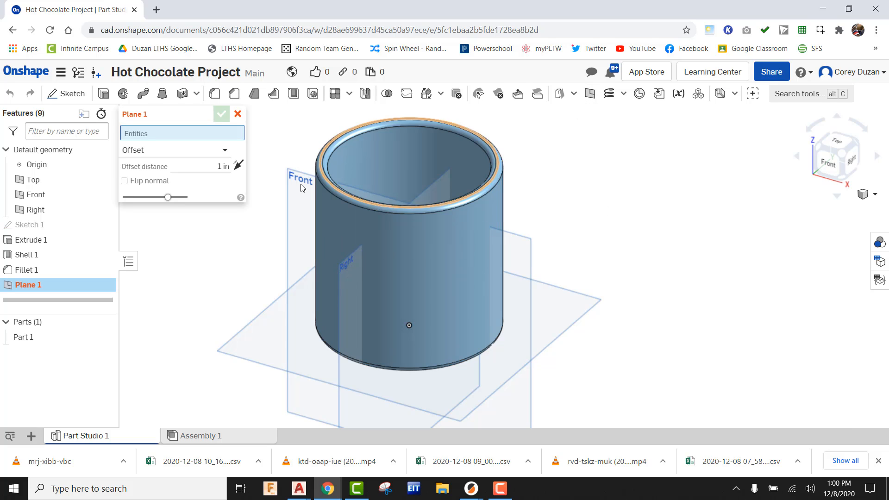
scroll(345, 291, down, 2)
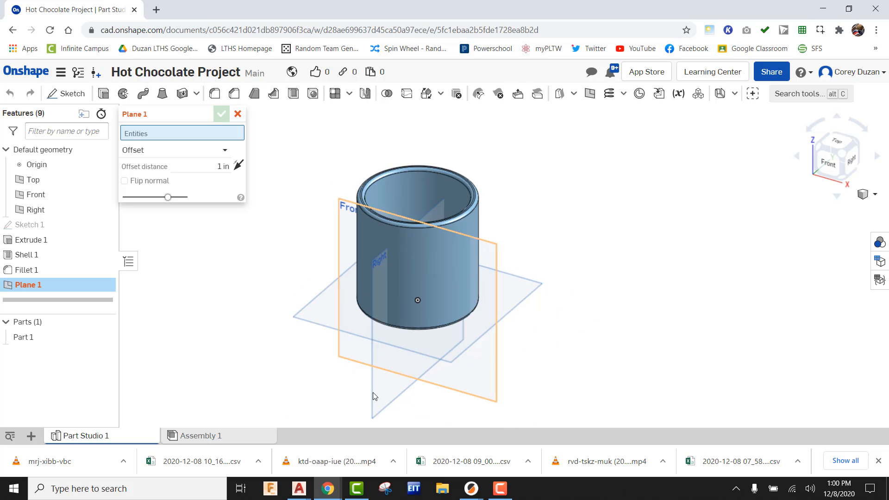
click(384, 378)
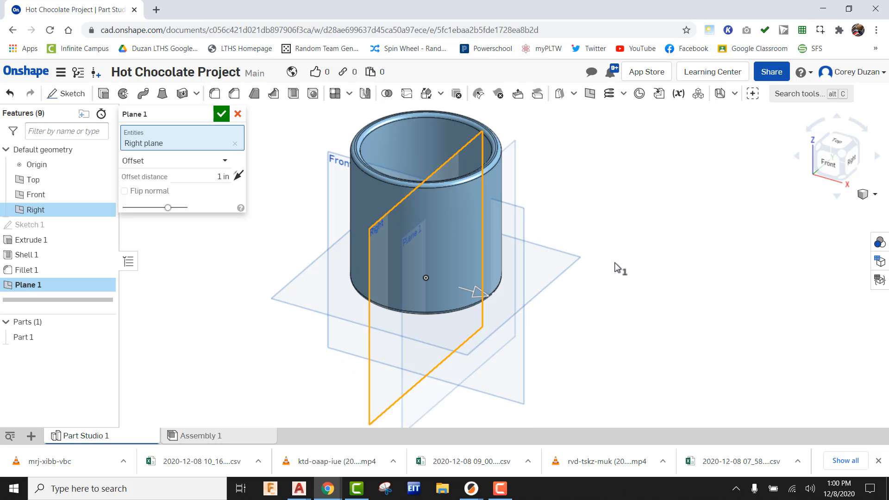
click(837, 147)
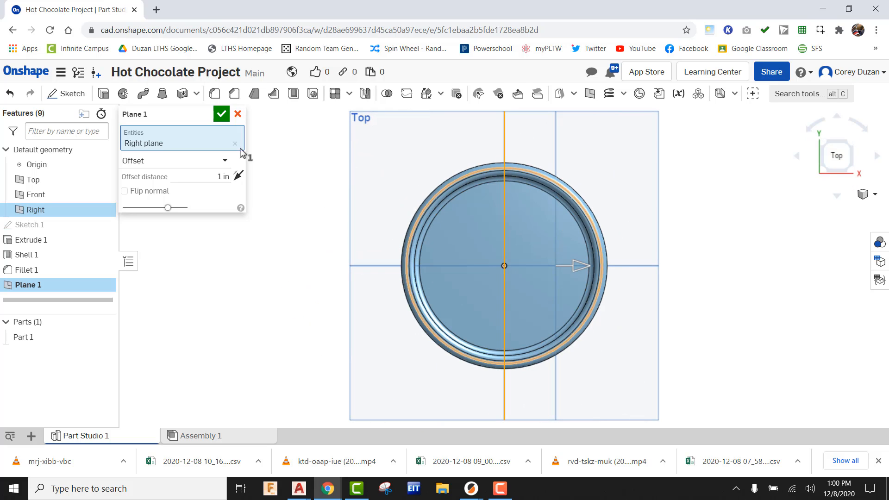
click(226, 175)
text(2)
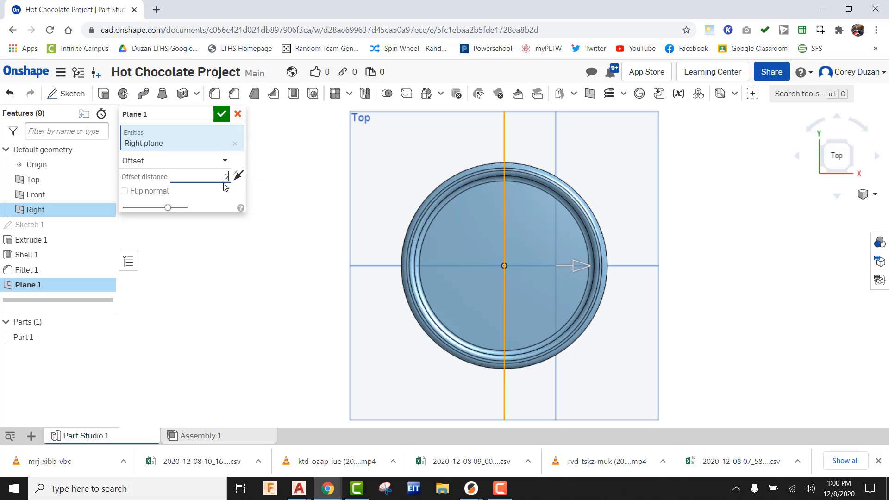
key(Return)
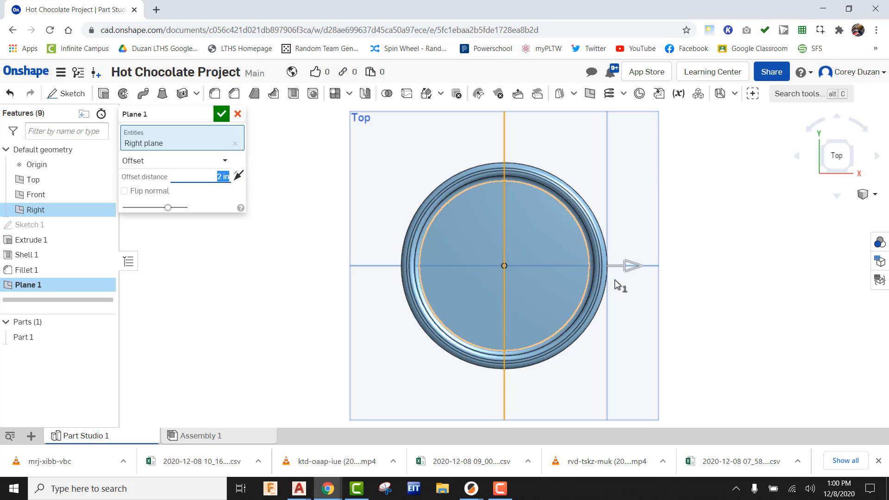
scroll(617, 273, up, 3)
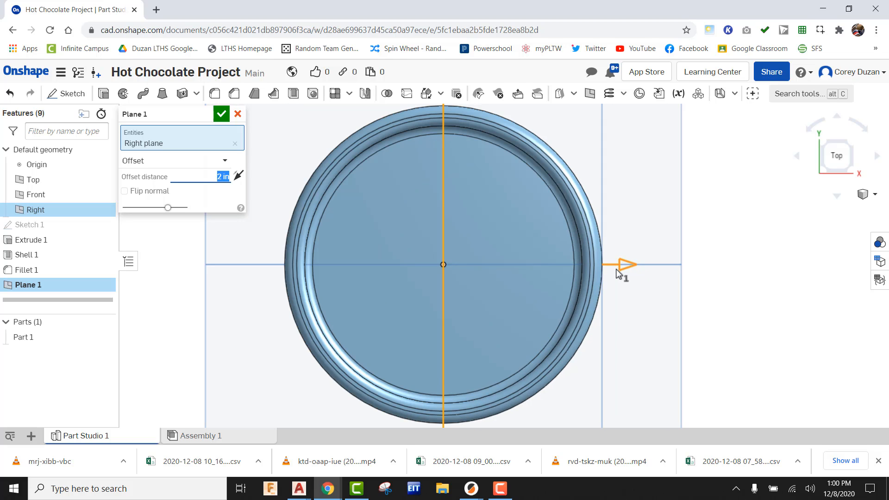
text(2.125)
click(221, 114)
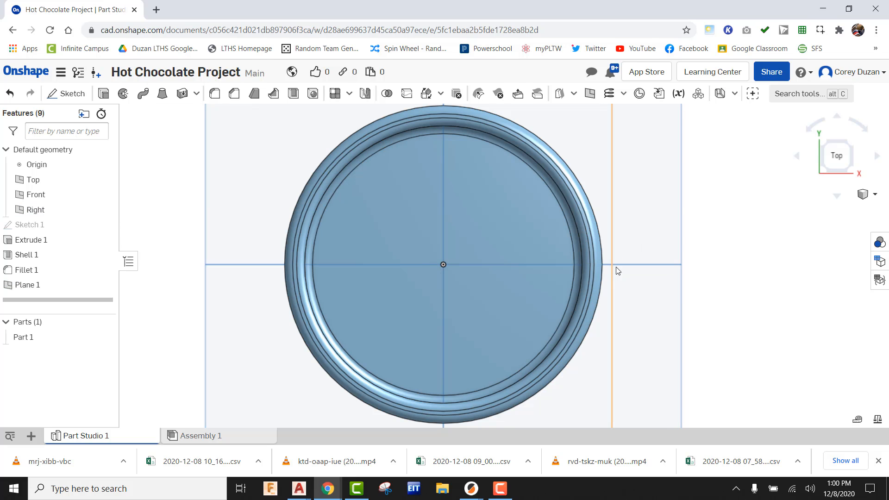
- Start a sketch on the new offset plane and draw a center point rectangle about 1.6 by 0.44 in, vertically aligned with the origin
click(851, 171)
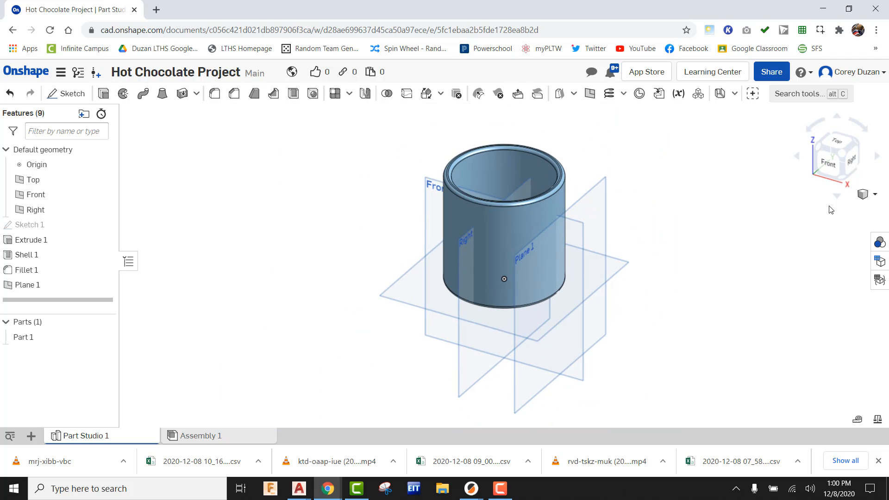
click(67, 93)
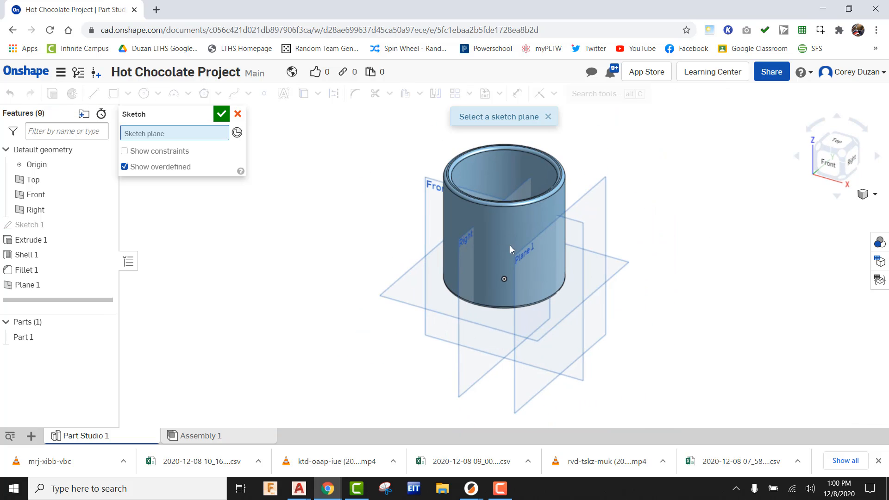
click(530, 253)
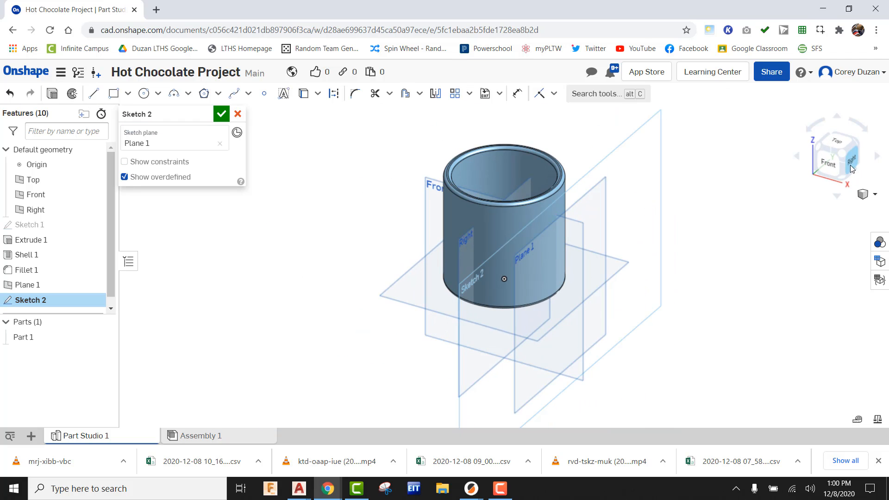
click(843, 179)
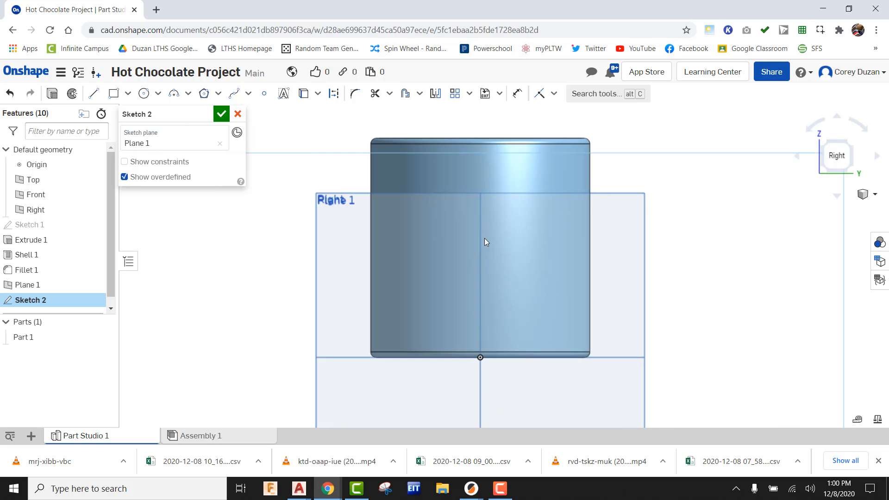
click(128, 94)
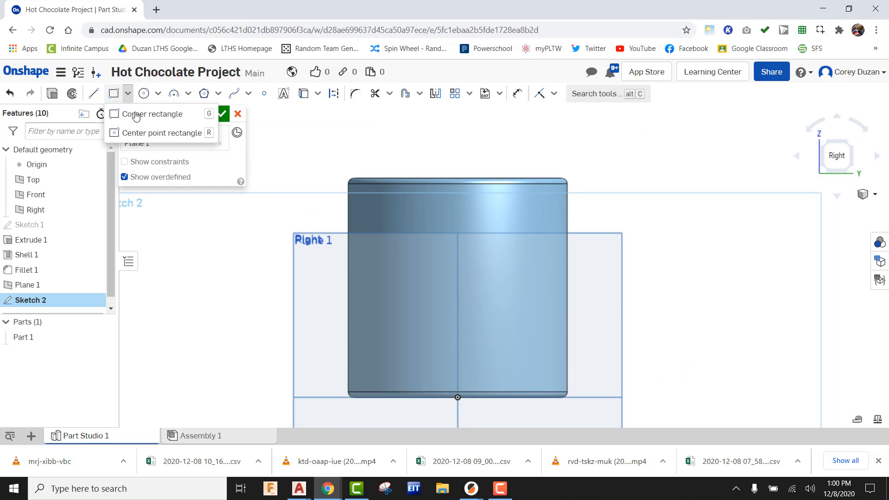
click(139, 132)
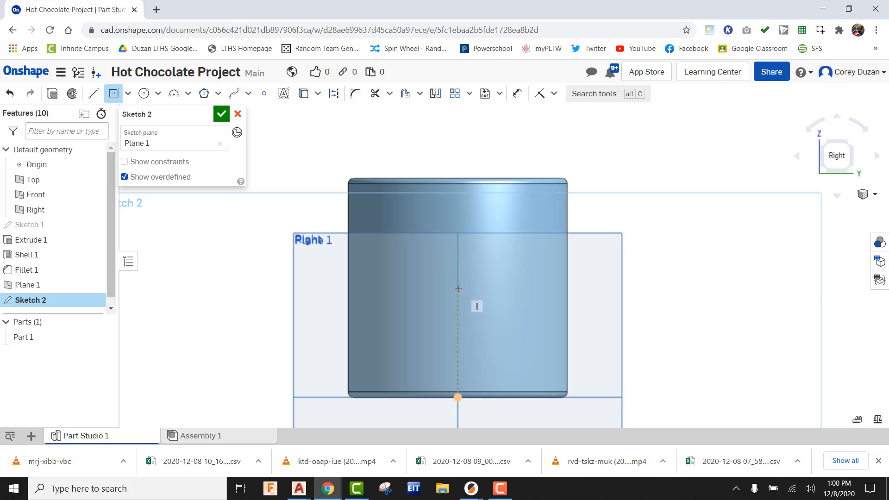
click(457, 232)
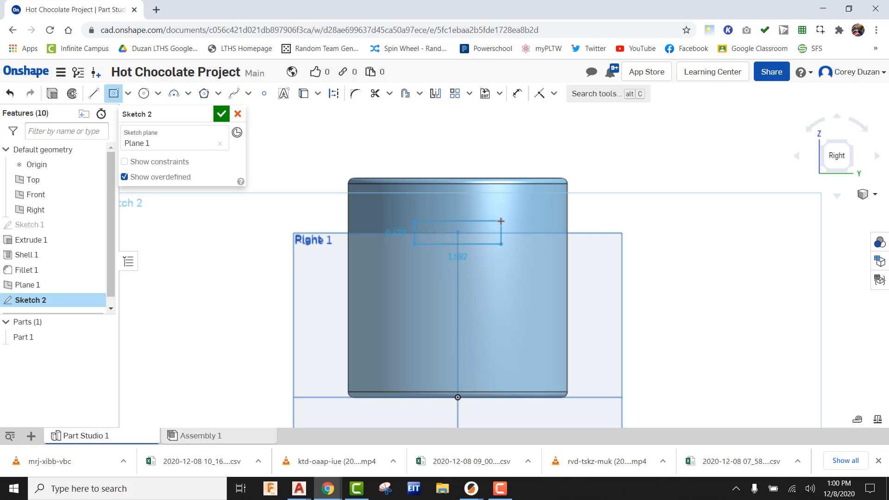
click(502, 220)
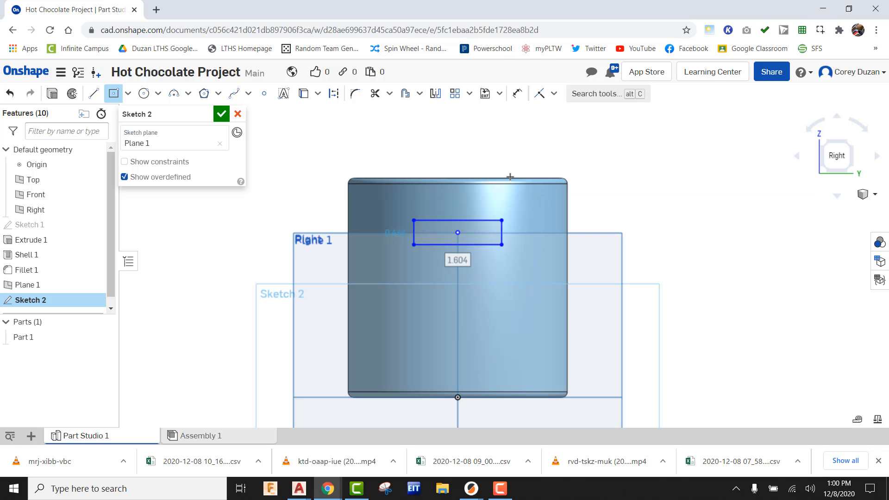
- Set the rectangle's width to 0.8 in and its height to 0.25 in
text(.8)
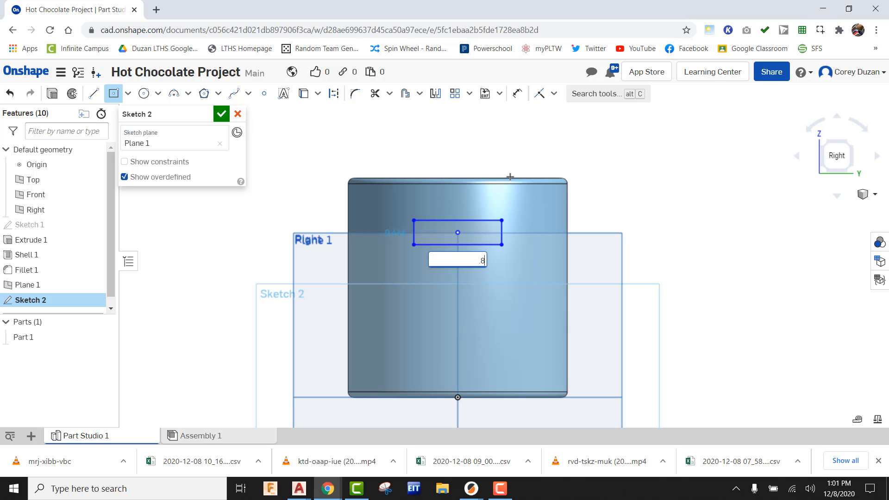
key(Return)
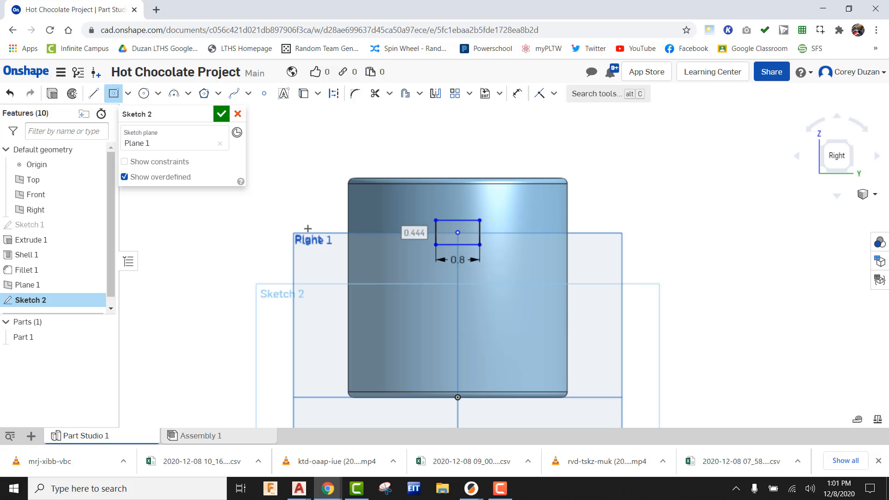
text(.25)
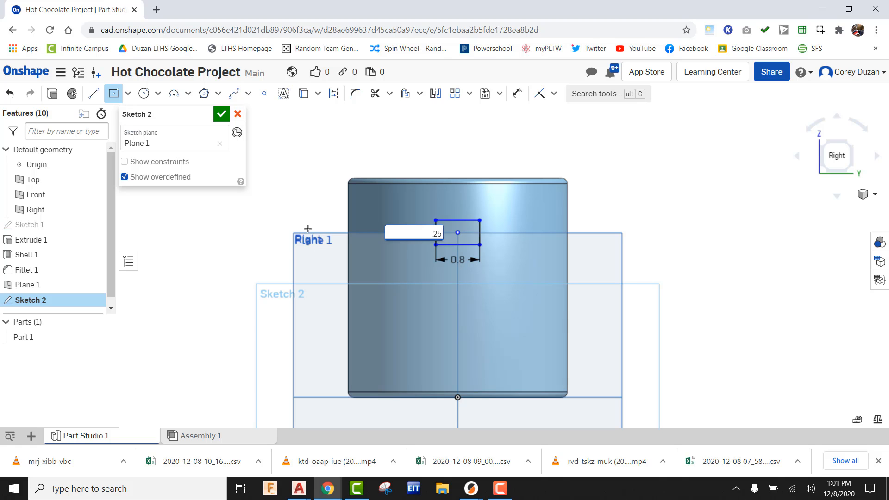
key(Return)
- Dimension the rectangle's upper edge 0.5 in below the mug's top edge
scroll(479, 248, up, 3)
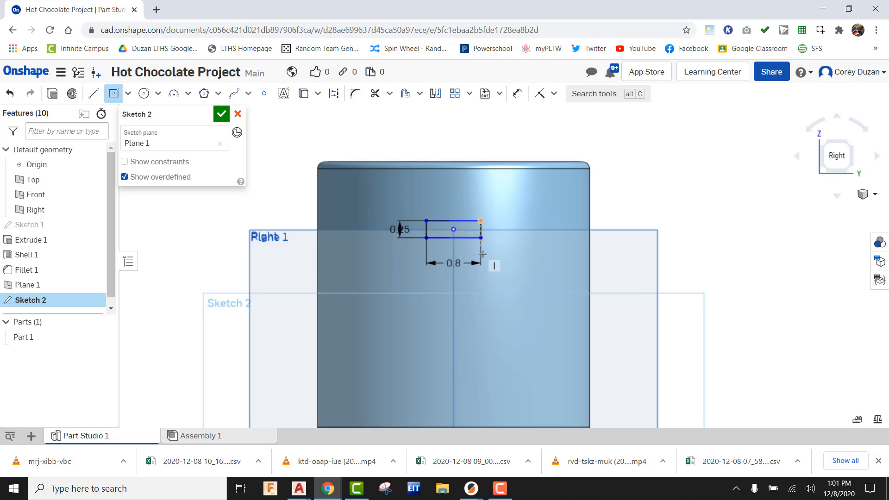
scroll(489, 218, down, 1)
middle_drag(487, 193, 479, 229)
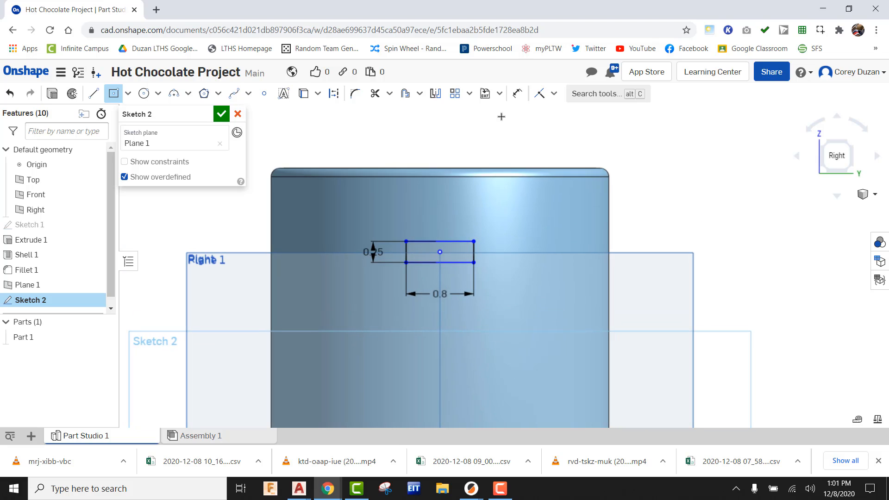
click(517, 93)
click(448, 241)
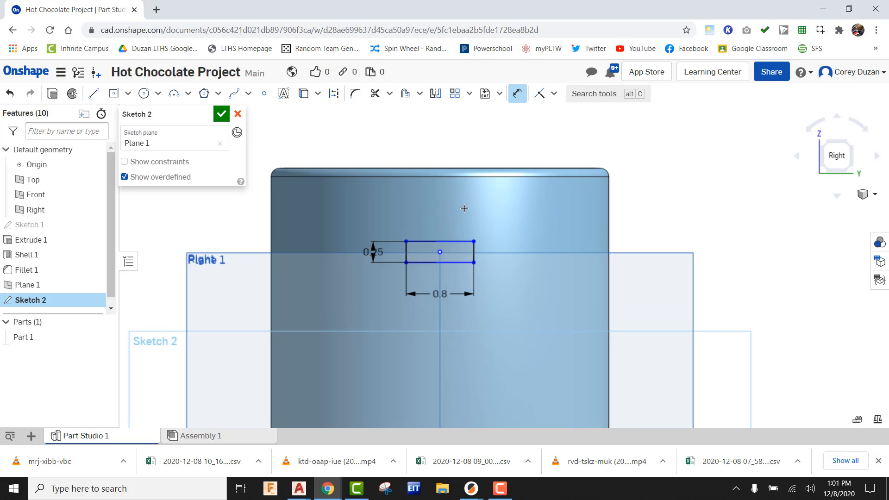
click(455, 167)
click(524, 226)
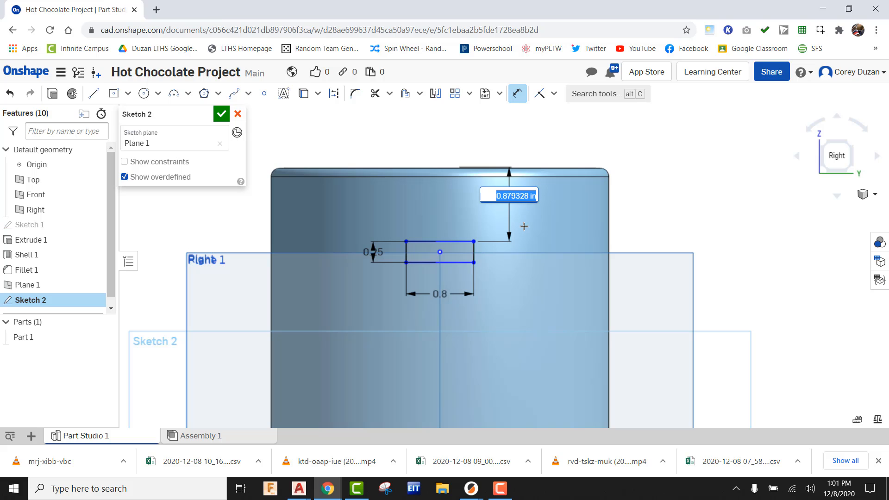
text(0.5)
key(Return)
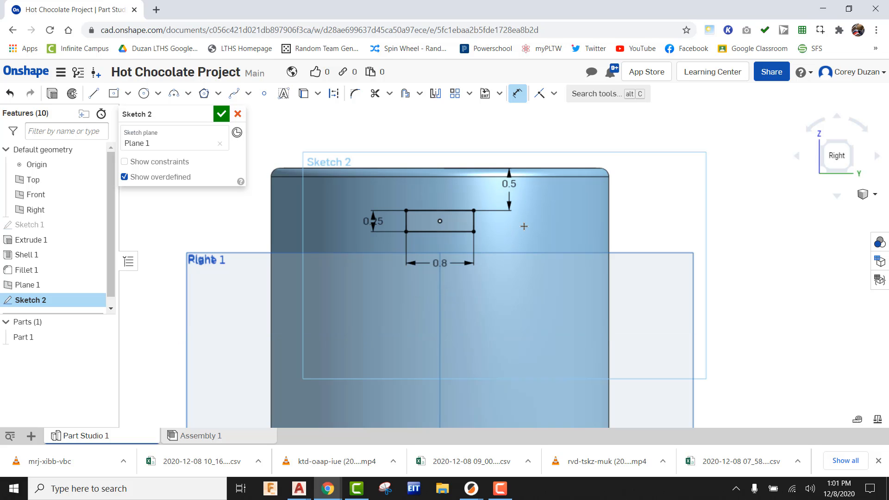
- Start a linear sketch pattern of the whole rectangle and set its horizontal instance count to 1
scroll(532, 278, down, 2)
scroll(531, 234, down, 1)
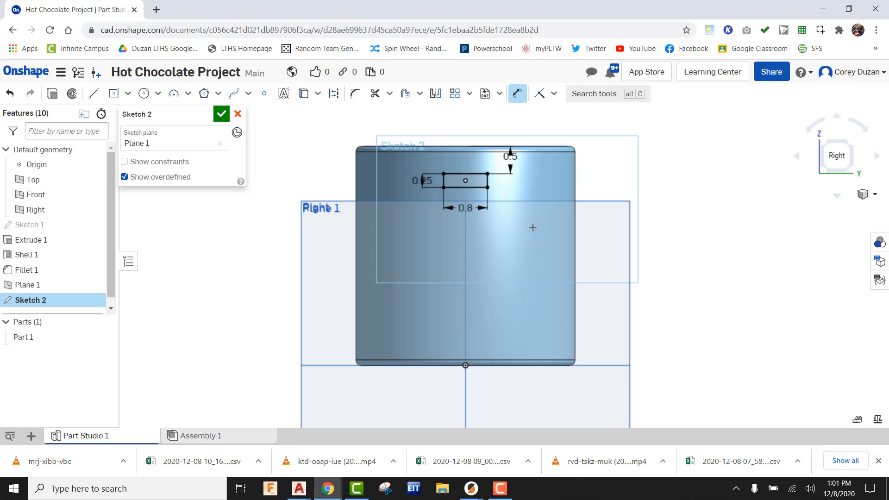
click(456, 96)
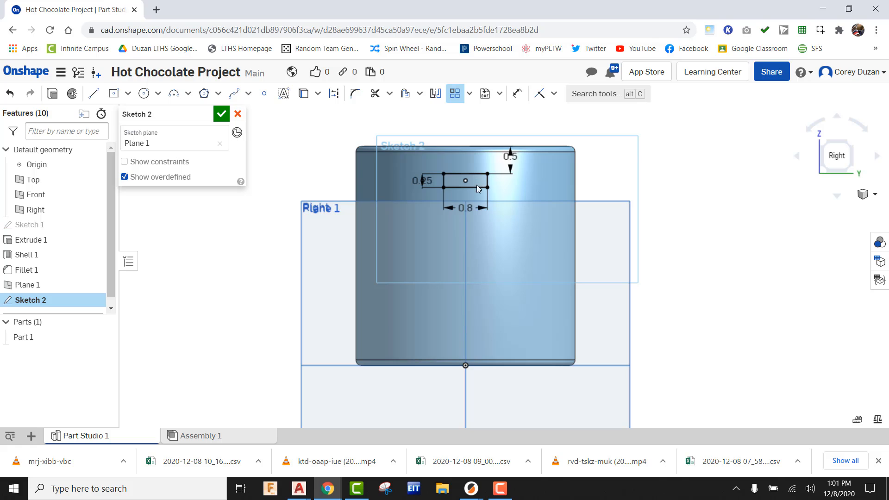
drag(425, 163, 502, 202)
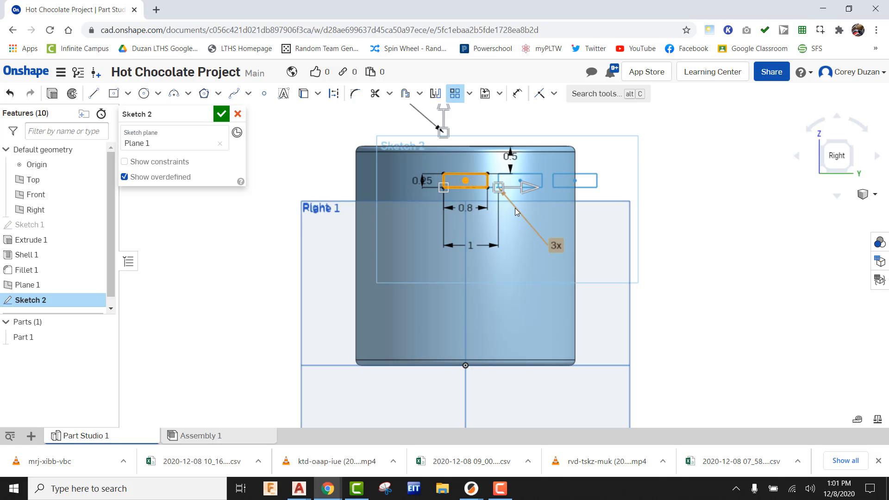
middle_drag(507, 225, 496, 250)
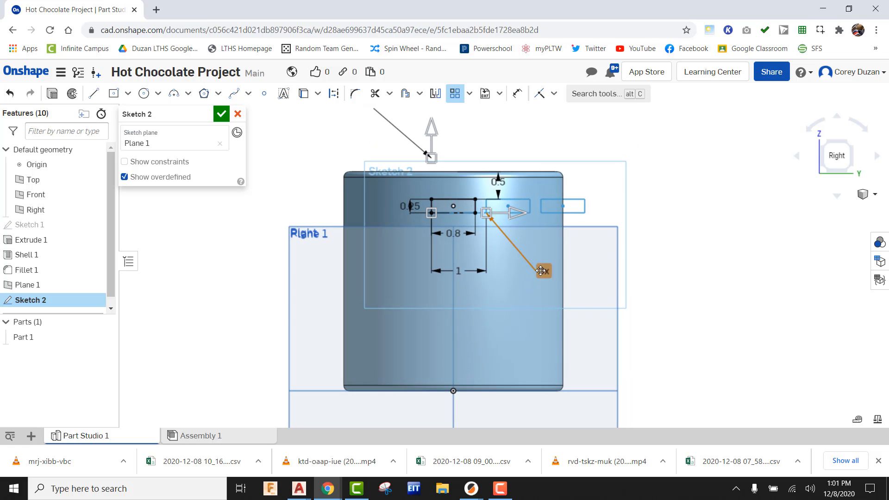
click(540, 270)
key(Return)
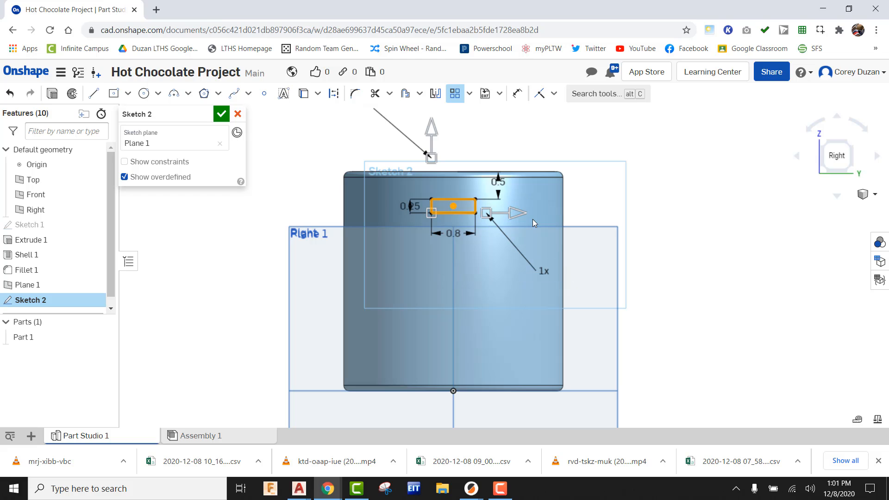
- Set the pattern's vertical direction to 2 instances, reverse it to run downward, and space them 3 in apart
middle_drag(461, 225, 460, 254)
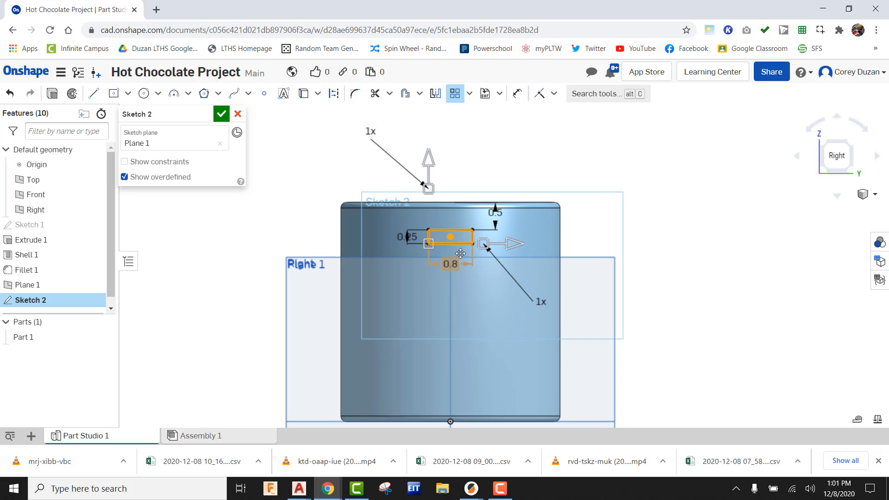
double_click(371, 131)
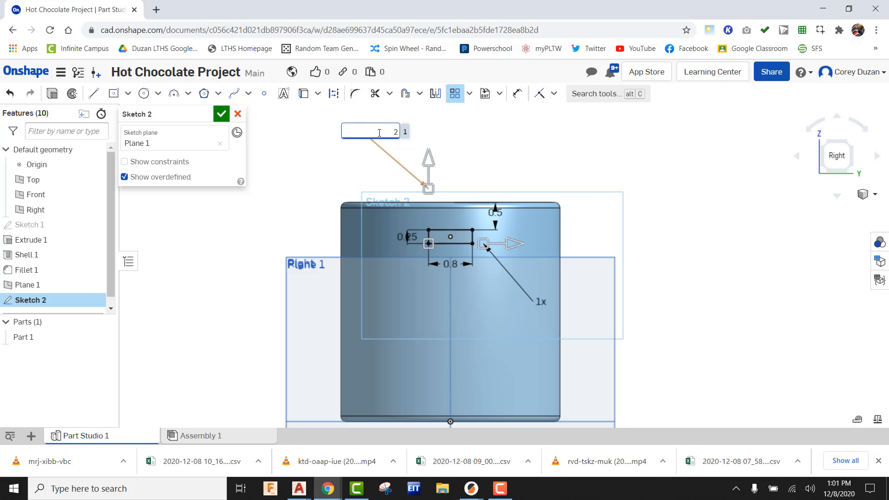
text(2)
key(Return)
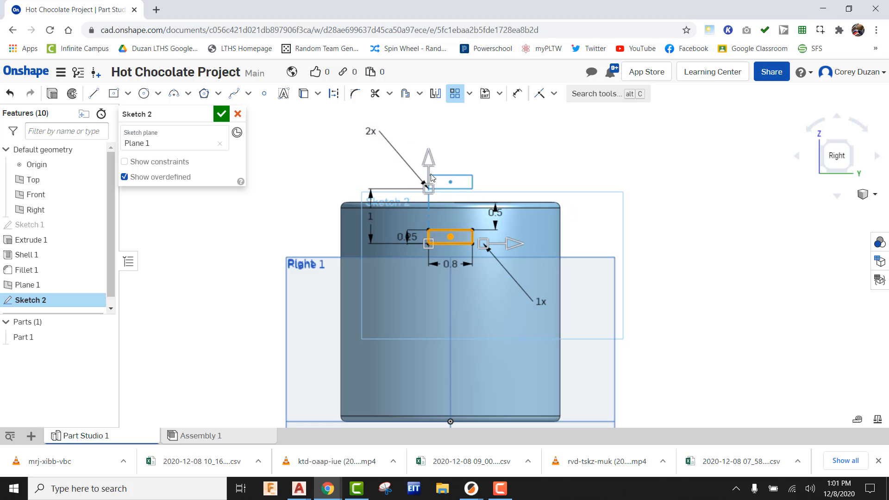
click(428, 158)
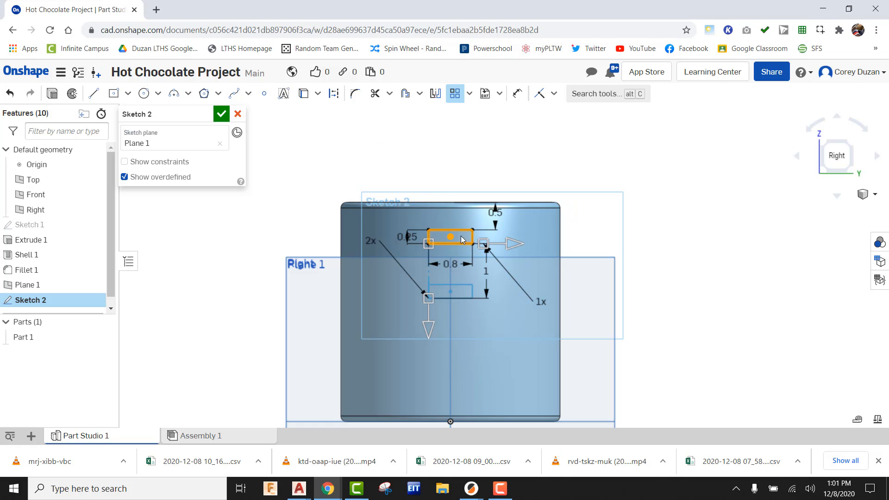
double_click(485, 273)
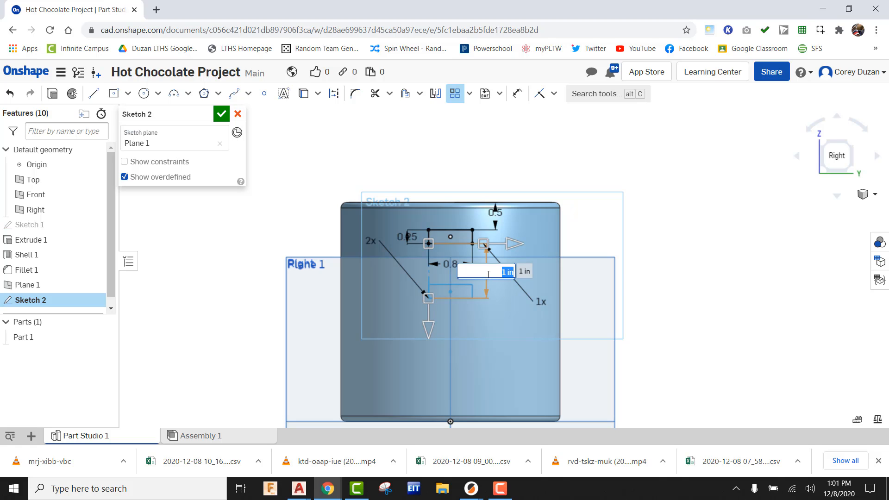
key(Return)
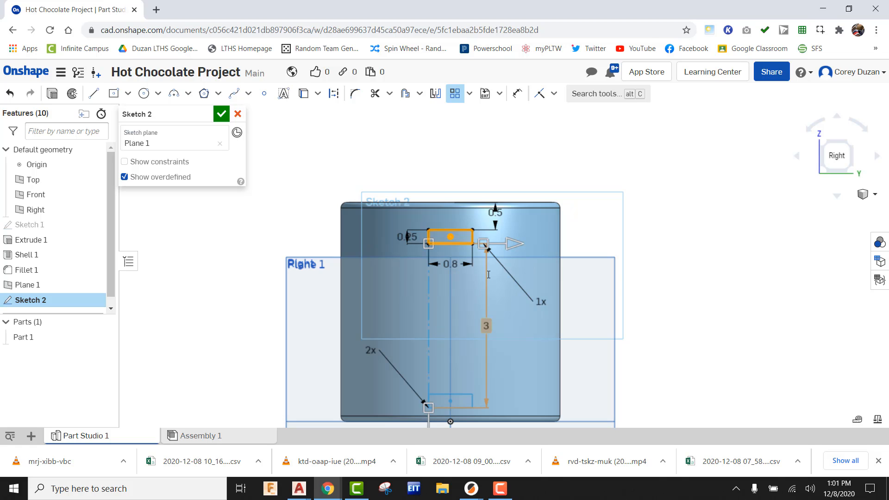
- Round the upper-left corner of the handle profile rectangle with a 0.1 in sketch fillet
middle_drag(493, 313, 497, 274)
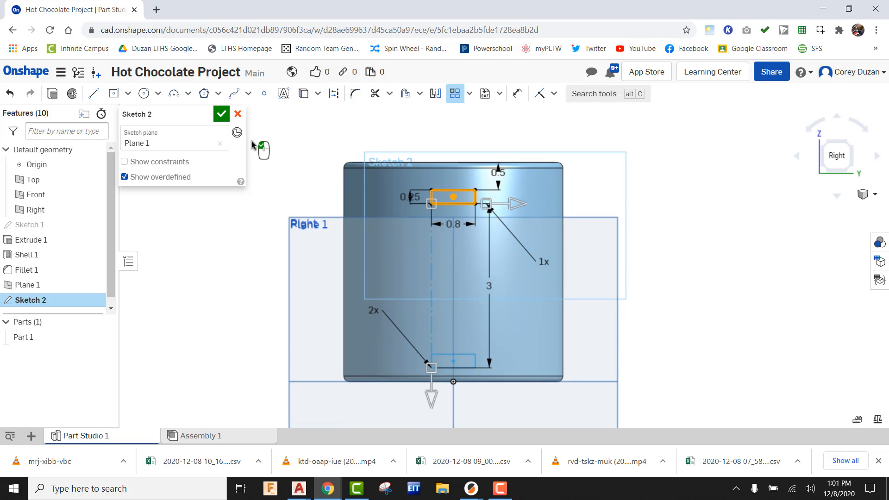
scroll(454, 193, up, 3)
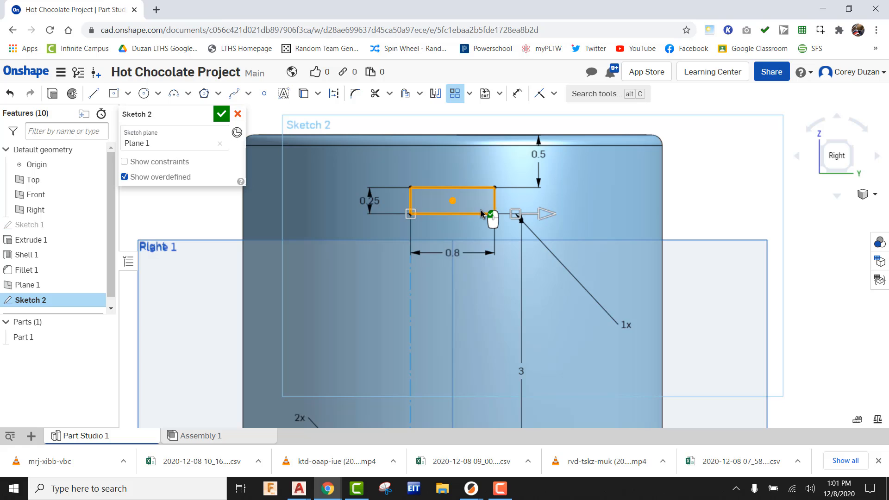
scroll(480, 211, up, 2)
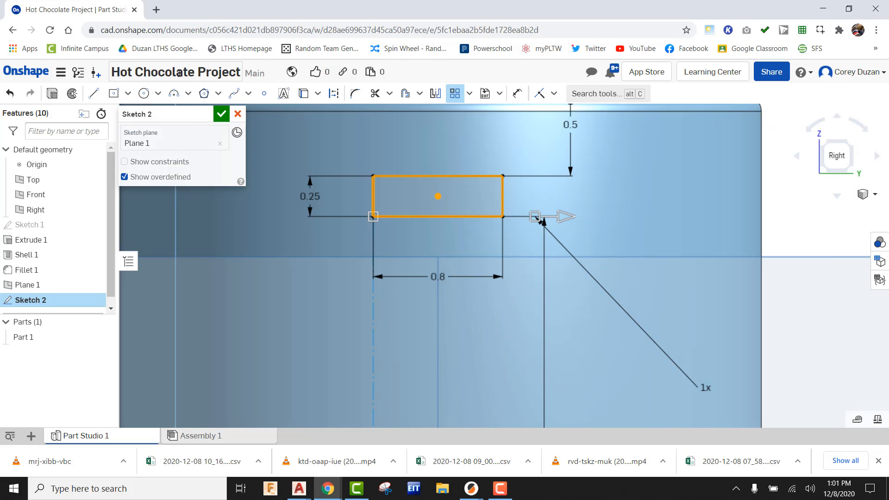
click(355, 93)
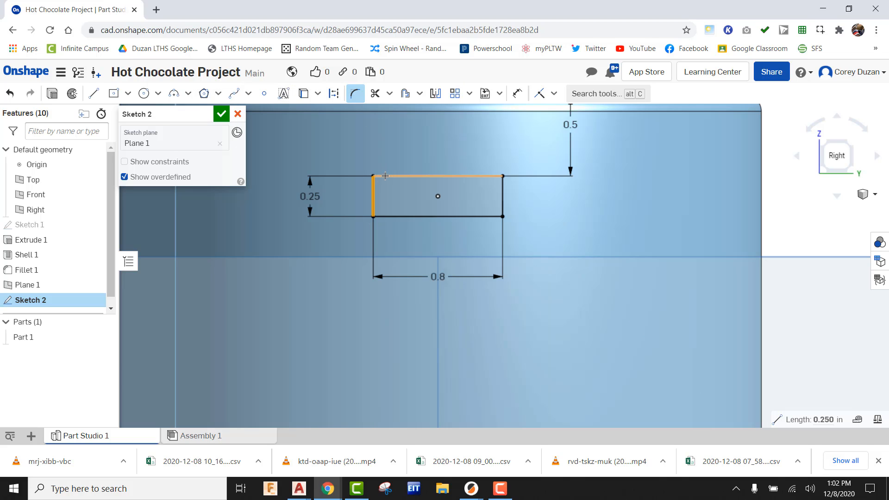
click(374, 176)
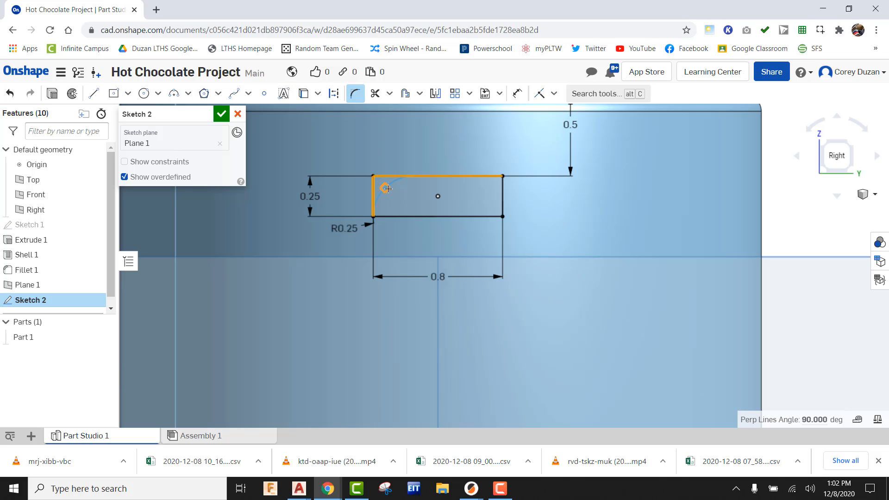
double_click(346, 228)
text(0.1)
key(Return)
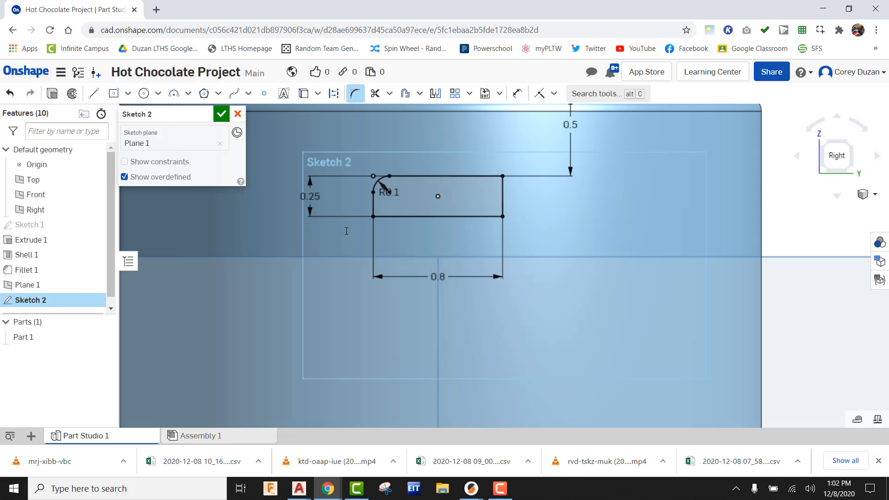
- Add 0.1 in sketch fillets to the rectangle's other three corners
scroll(432, 181, up, 1)
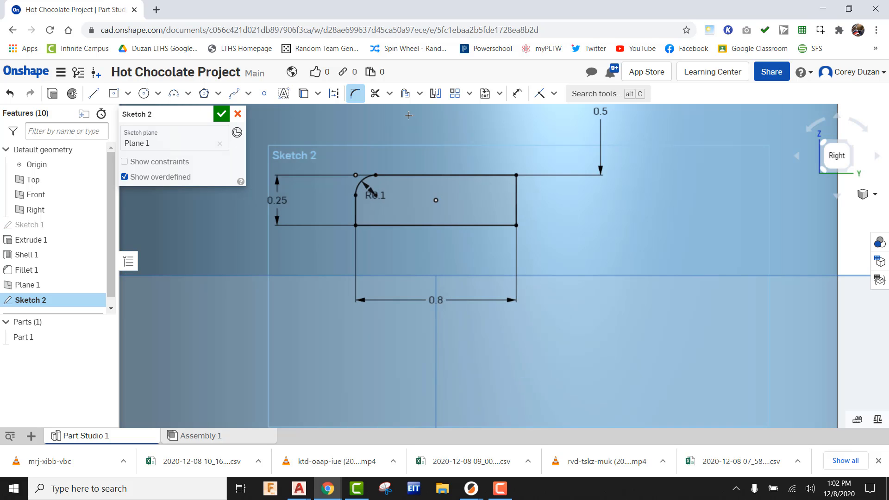
click(498, 178)
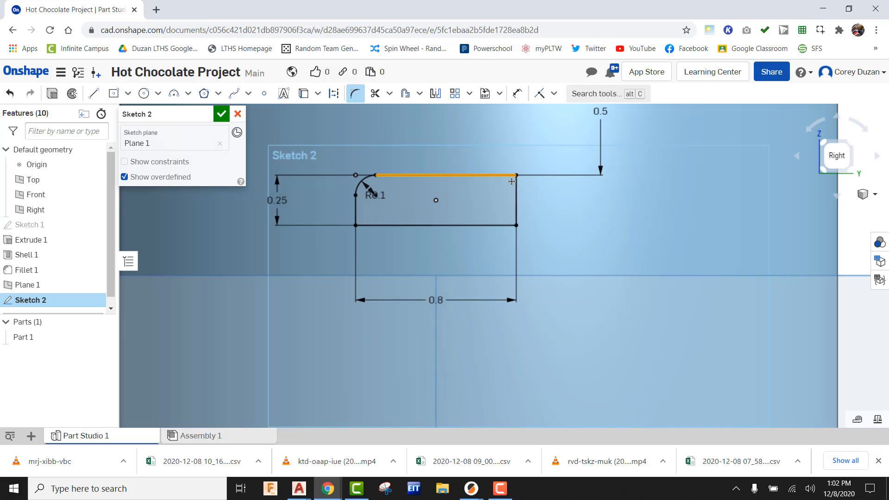
click(515, 211)
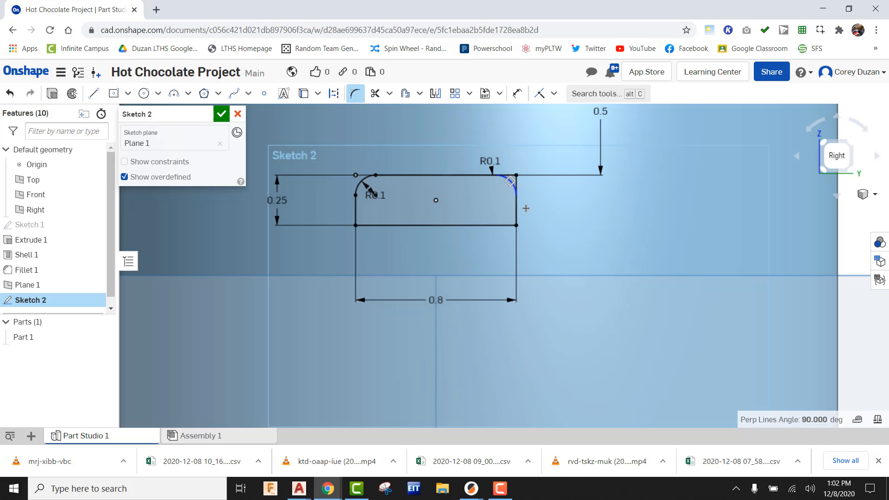
click(507, 225)
click(529, 217)
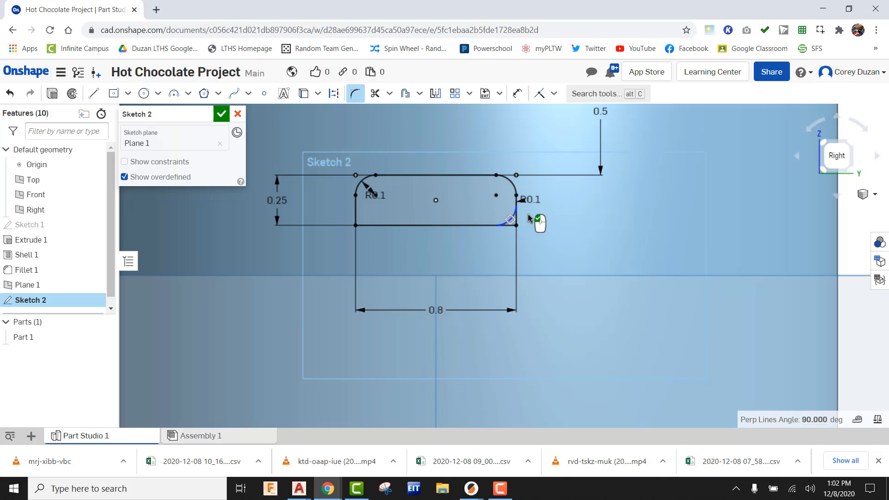
click(391, 225)
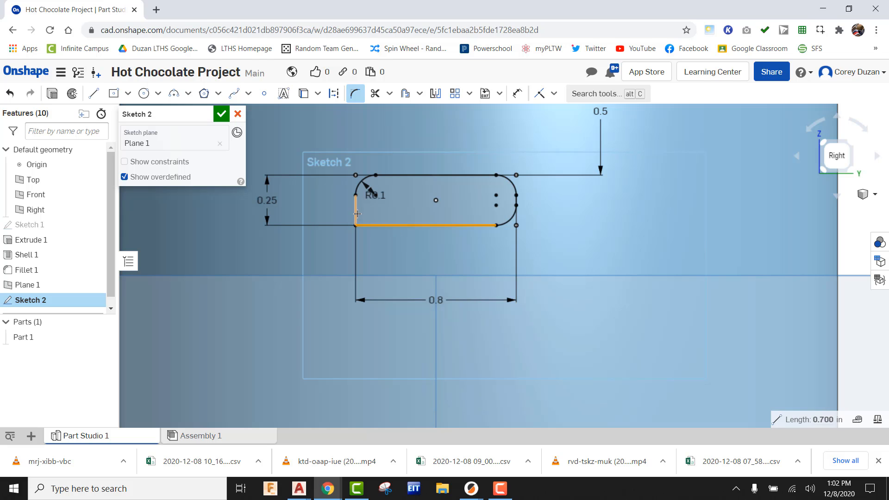
click(357, 214)
- Start a linear sketch pattern of the whole rounded rectangle and set its horizontal instance count to 1
scroll(482, 198, down, 3)
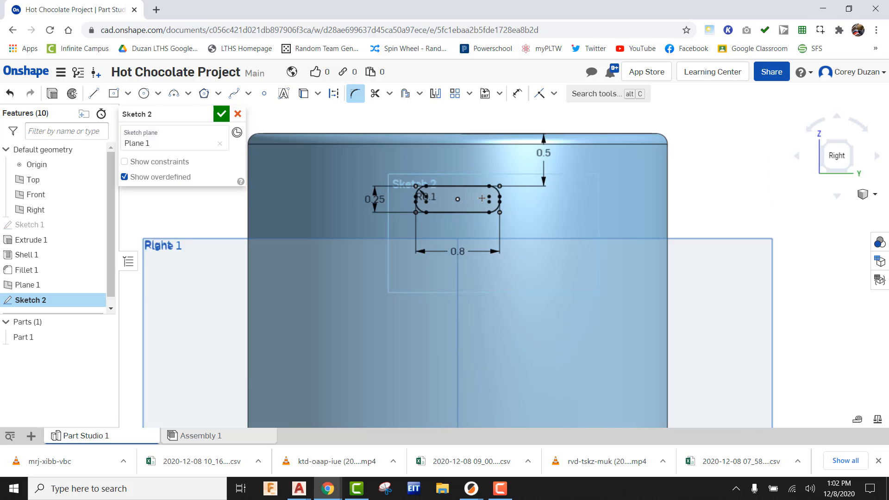
scroll(482, 198, down, 1)
mouse_move(474, 416)
middle_down()
mouse_move(473, 280)
mouse_move(510, 403)
middle_up()
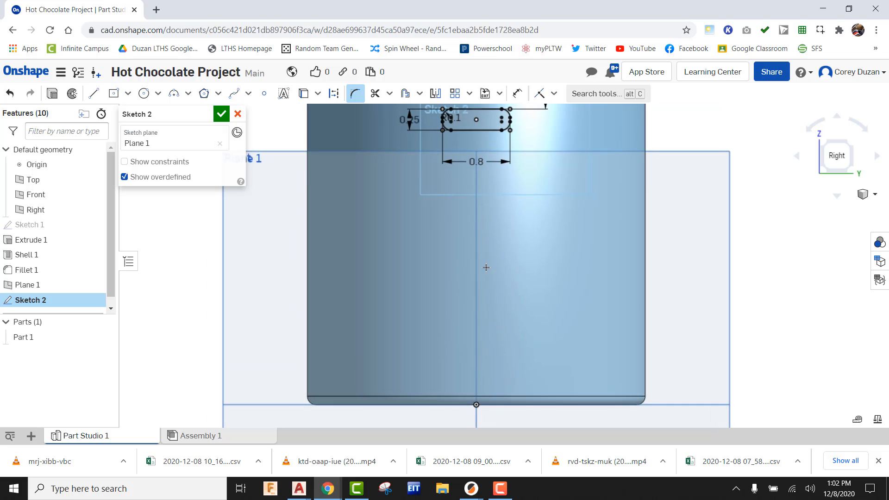
middle_drag(454, 247, 438, 288)
middle_drag(465, 201, 450, 233)
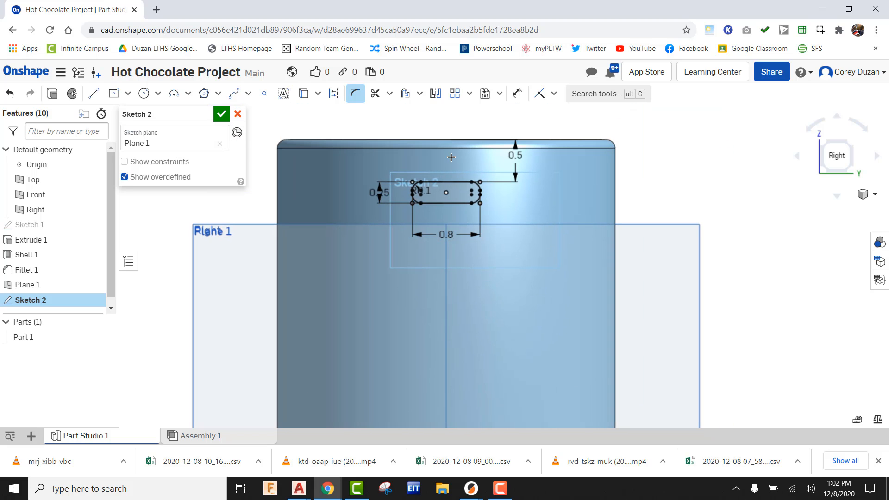
click(454, 93)
drag(483, 278, 357, 162)
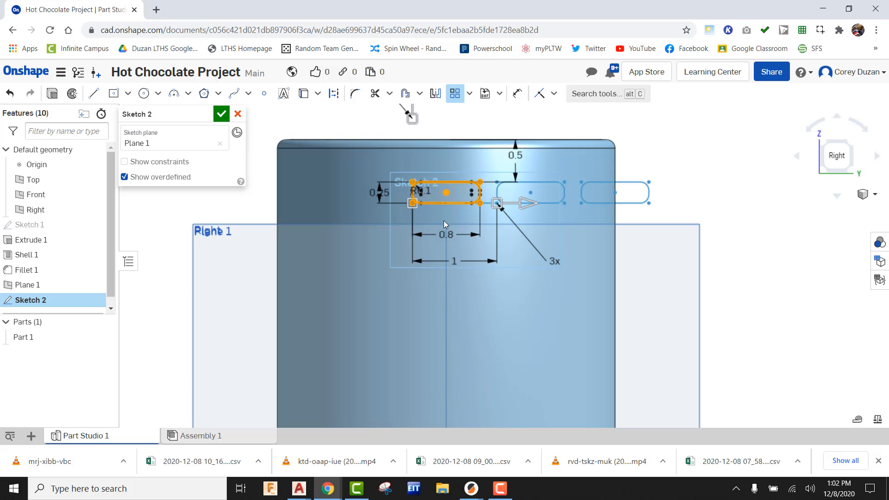
click(553, 262)
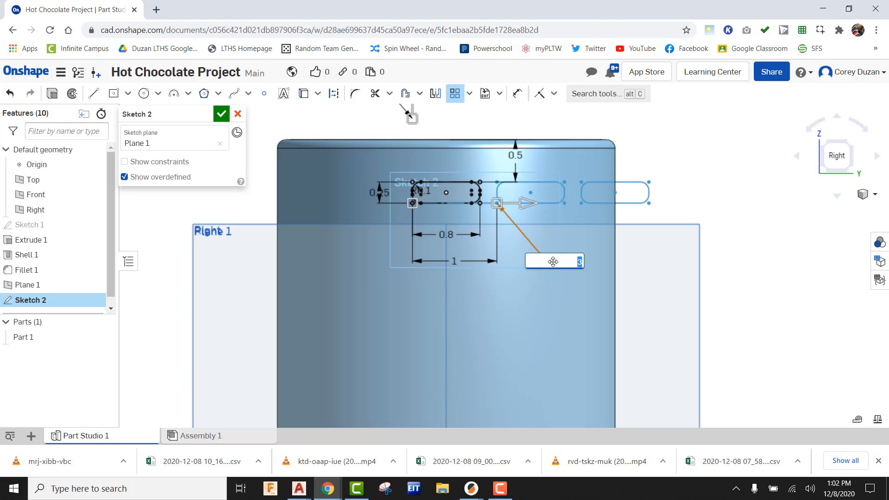
text(1)
key(Return)
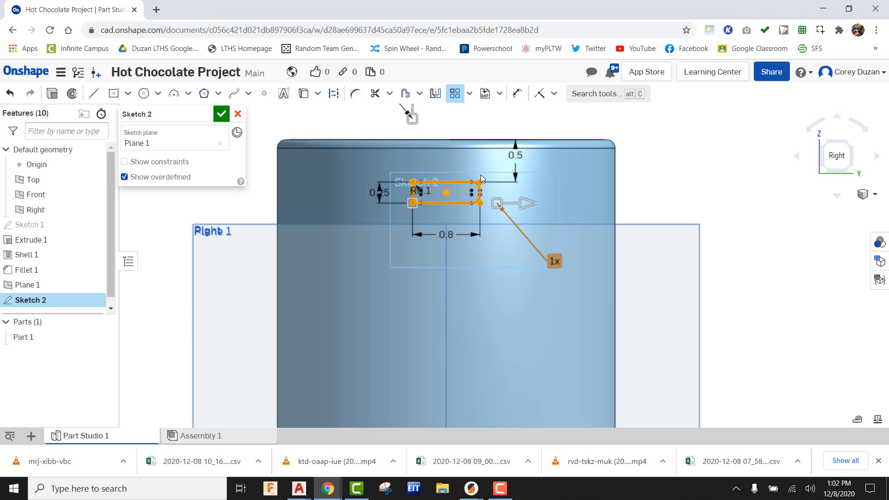
- Set the rounded profile's vertical pattern to 2 instances, reverse it to run downward, and space them 3 in apart
middle_drag(445, 157, 439, 219)
click(355, 124)
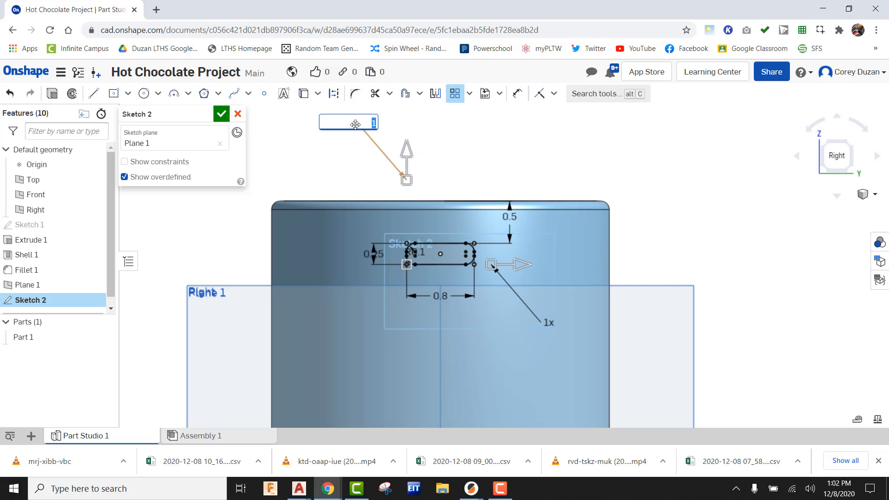
text(2)
key(Return)
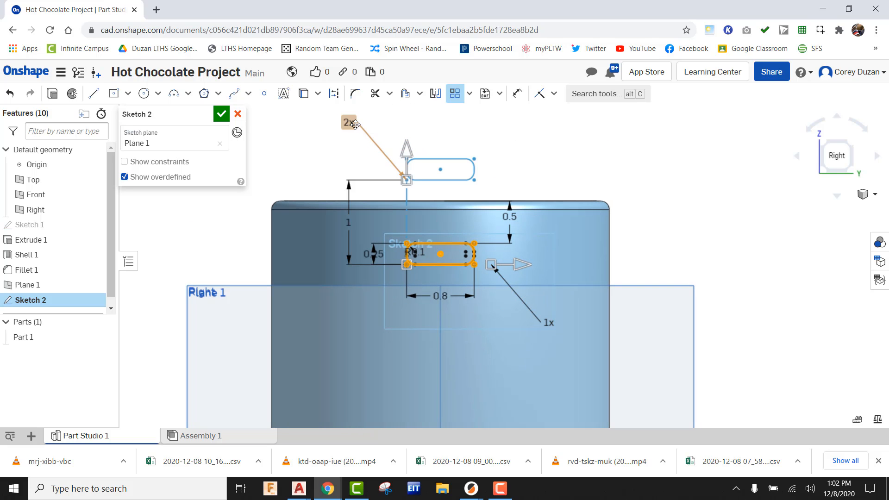
click(407, 149)
scroll(526, 229, down, 3)
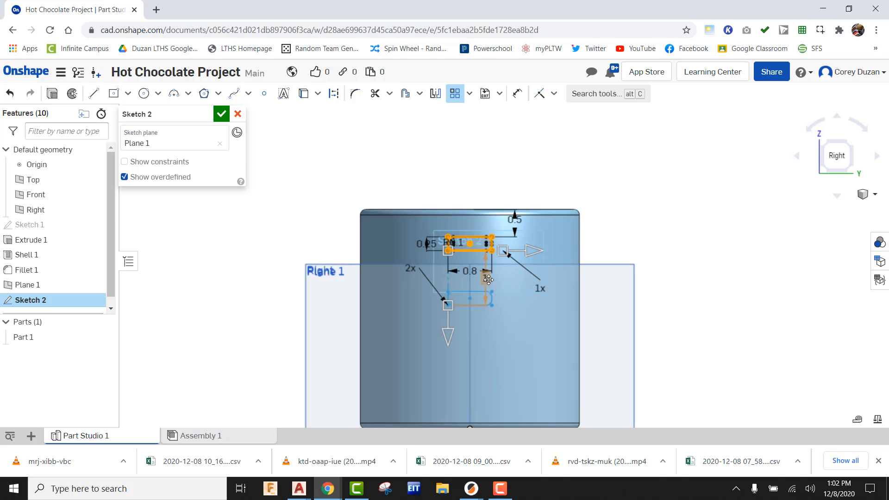
double_click(499, 290)
text(3)
key(Return)
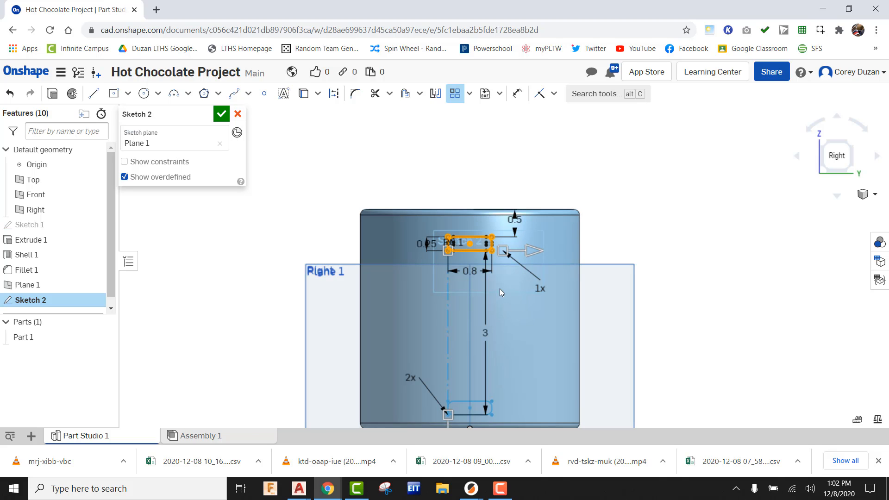
- Accept the linear pattern and finish the handle profile sketch
scroll(579, 162, down, 3)
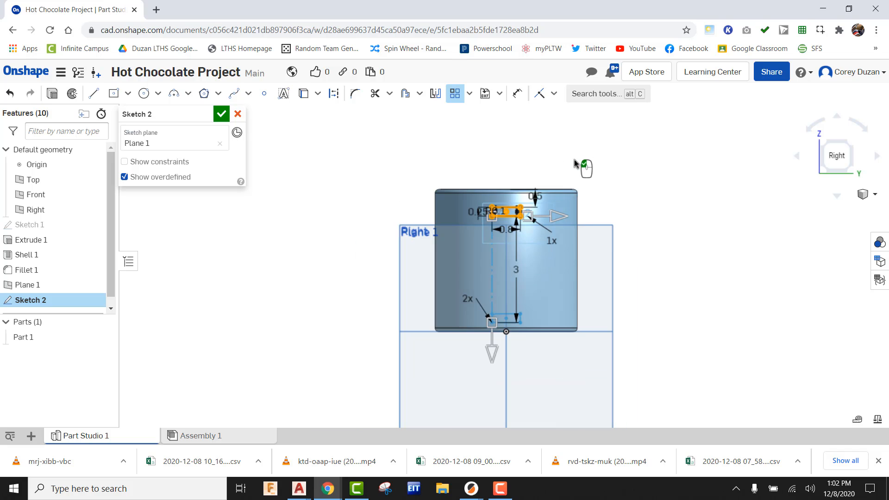
scroll(603, 271, up, 1)
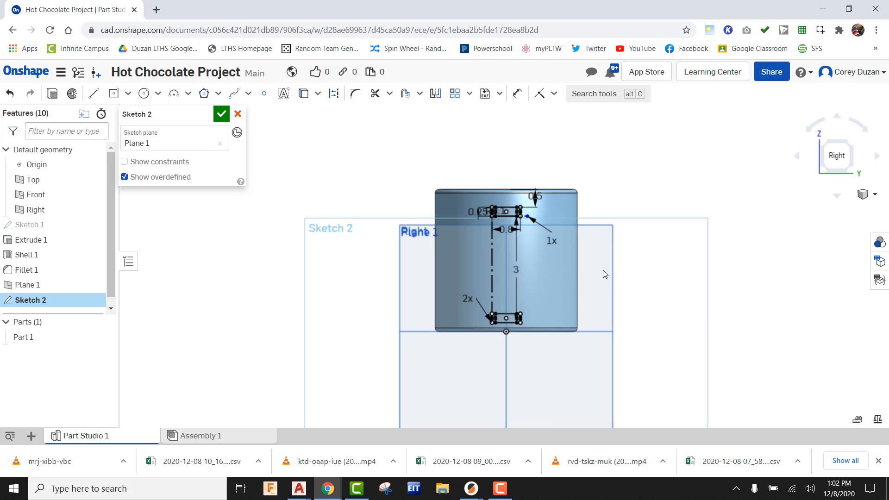
scroll(540, 251, up, 2)
scroll(504, 370, up, 3)
scroll(560, 312, down, 3)
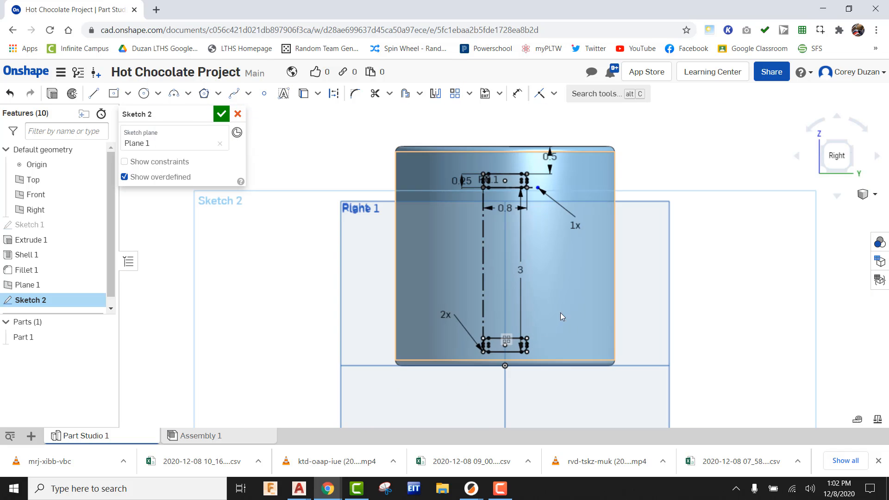
click(221, 114)
- Try to extrude both handle profiles toward the mug with Add, using the Up to face end type and Part 1 as merge scope
click(827, 145)
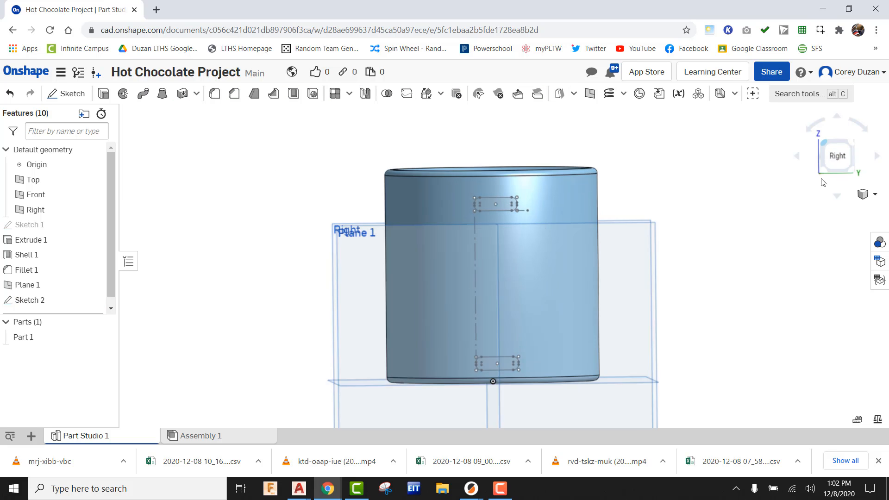
scroll(509, 278, up, 5)
scroll(518, 222, down, 3)
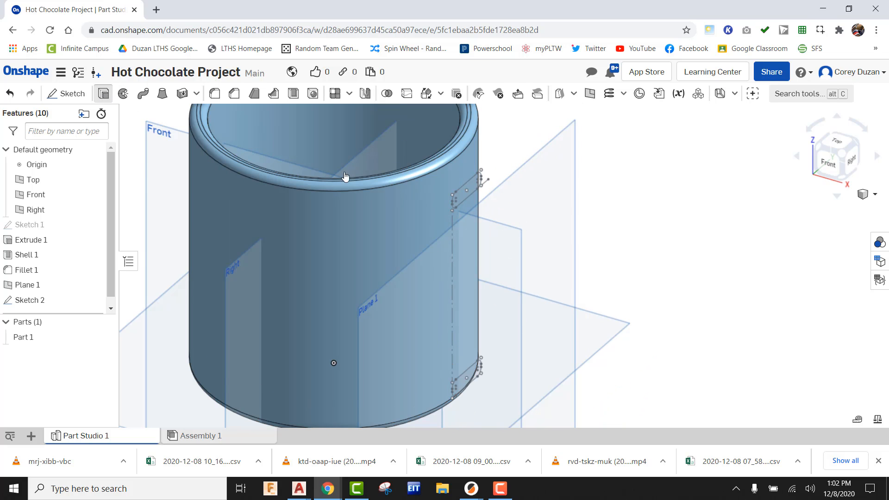
click(107, 95)
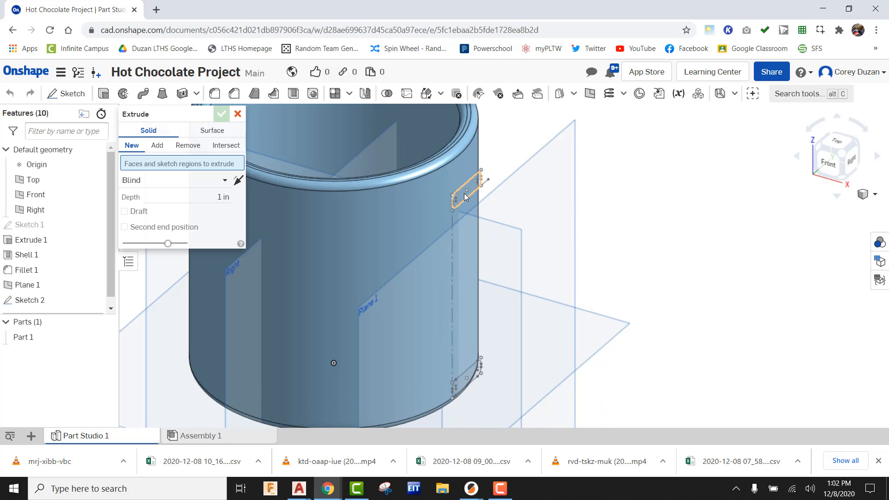
click(469, 370)
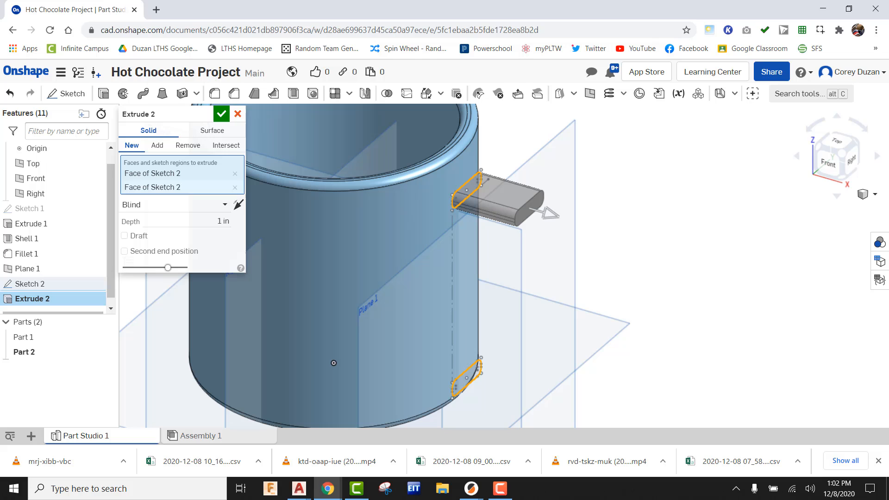
click(157, 146)
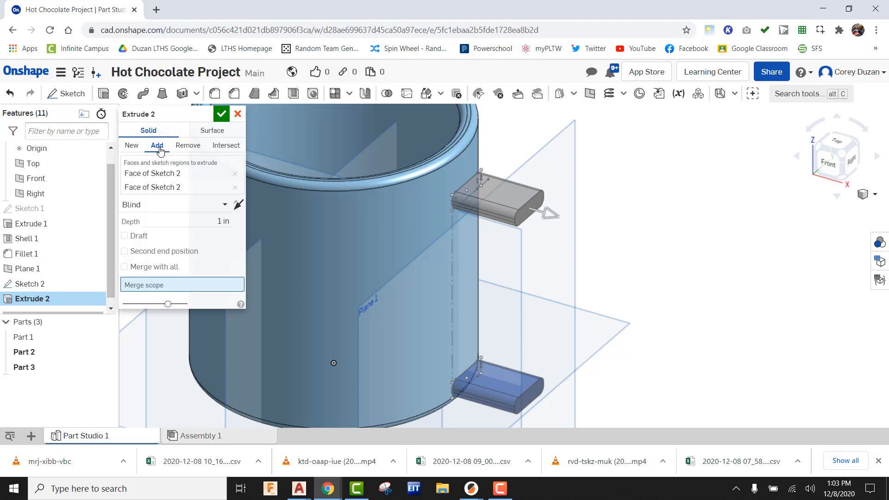
click(224, 205)
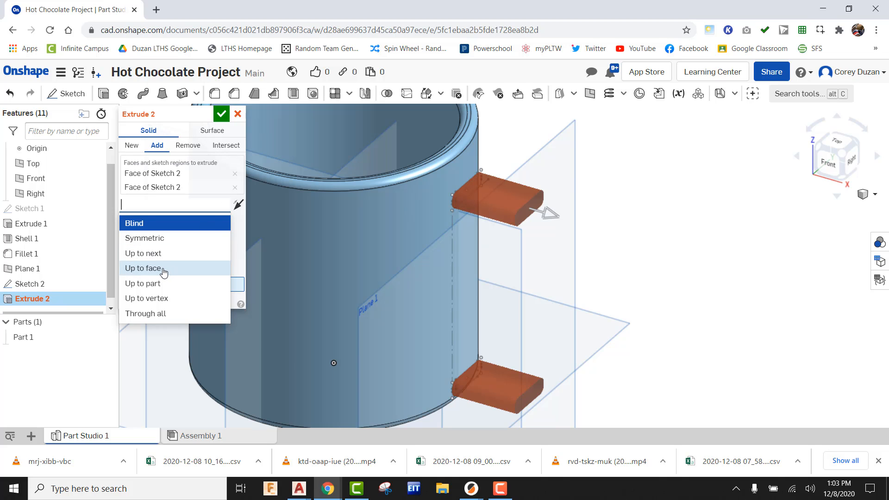
click(178, 264)
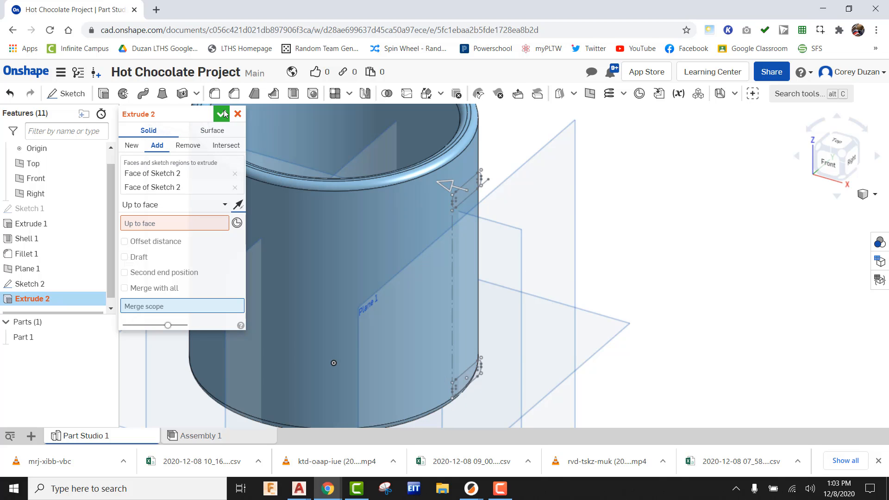
click(407, 237)
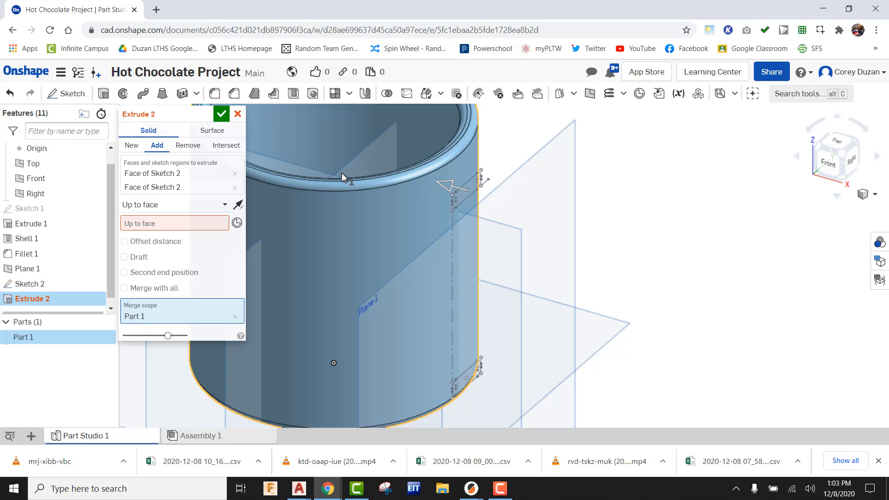
click(221, 114)
- Start a new extrude of both rounded handle profiles with Add, reversed toward the mug, with Part 1 as merge scope
scroll(620, 240, down, 3)
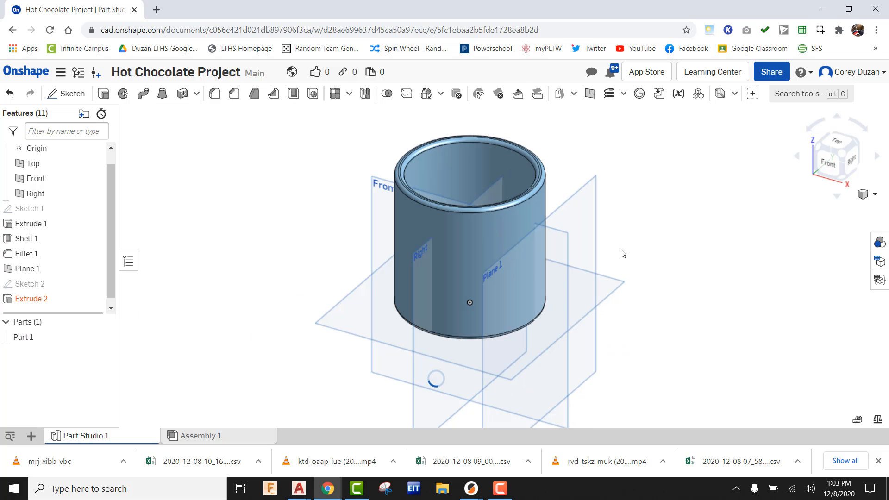
middle_drag(628, 253, 685, 222)
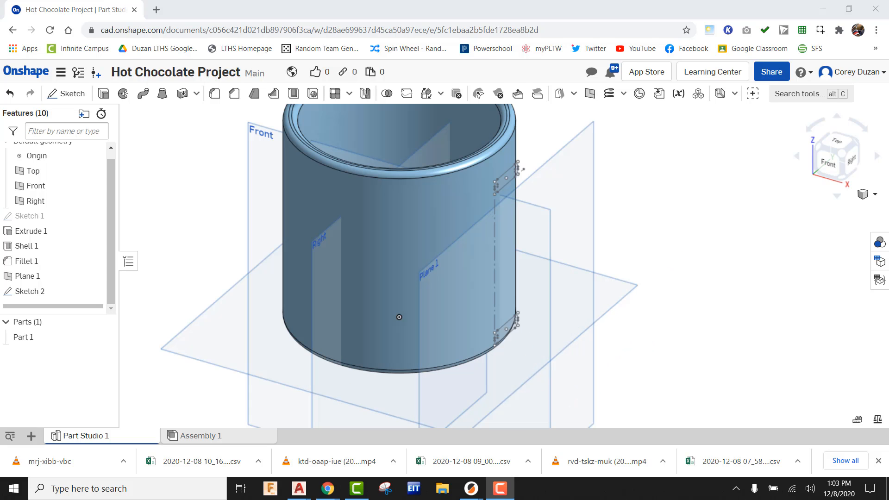
click(103, 93)
click(503, 178)
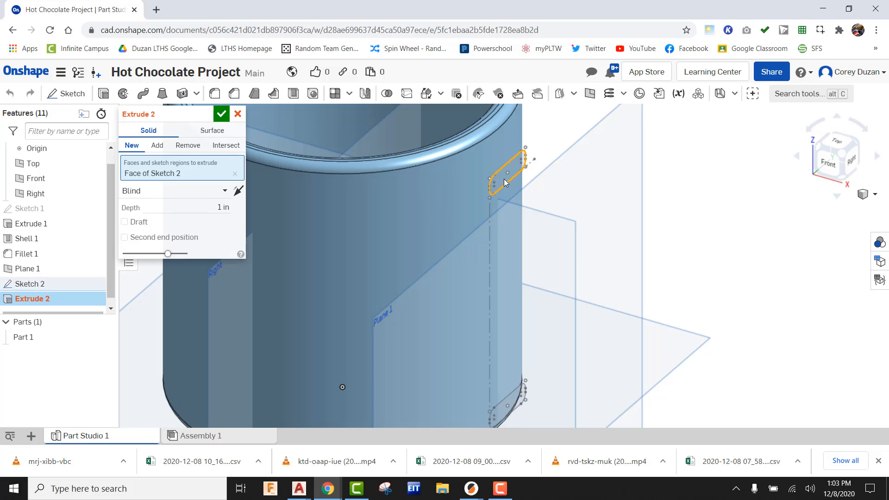
scroll(503, 178, up, 2)
click(512, 351)
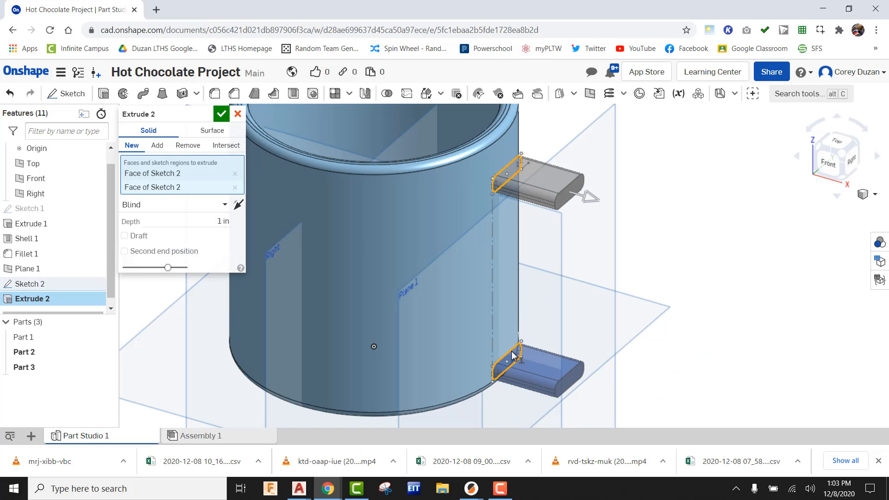
click(166, 147)
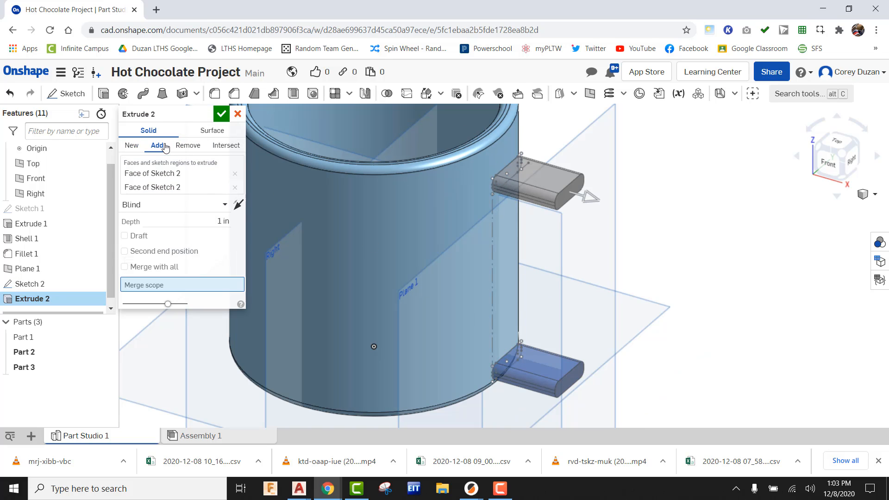
click(242, 208)
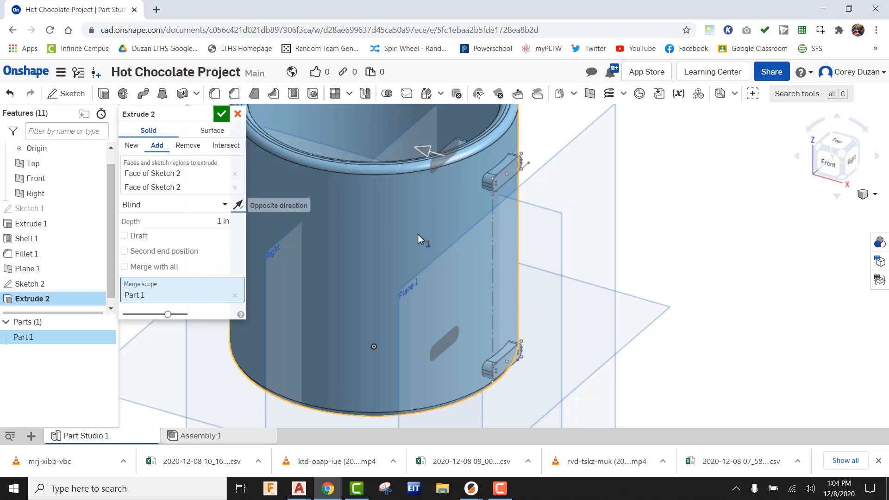
- Set the handle extrude's end type to Up to face, pick the mug's outer wall as the end face, and accept it
middle_drag(450, 241, 440, 269)
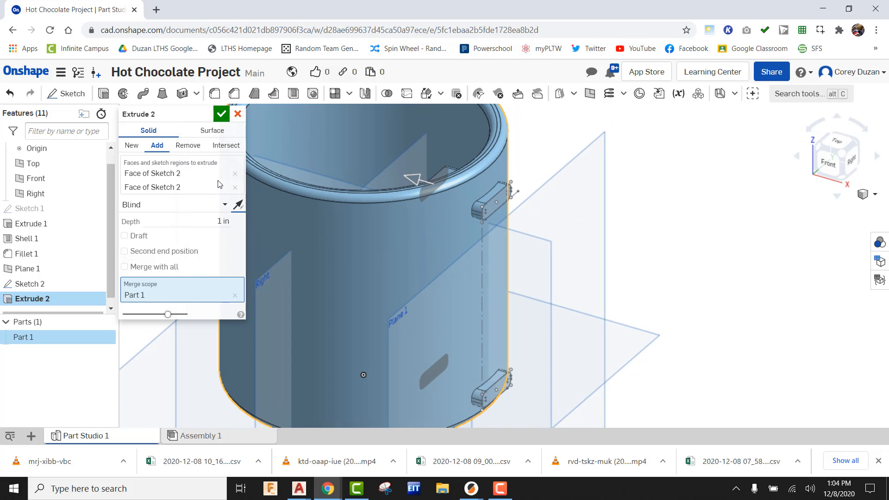
click(189, 205)
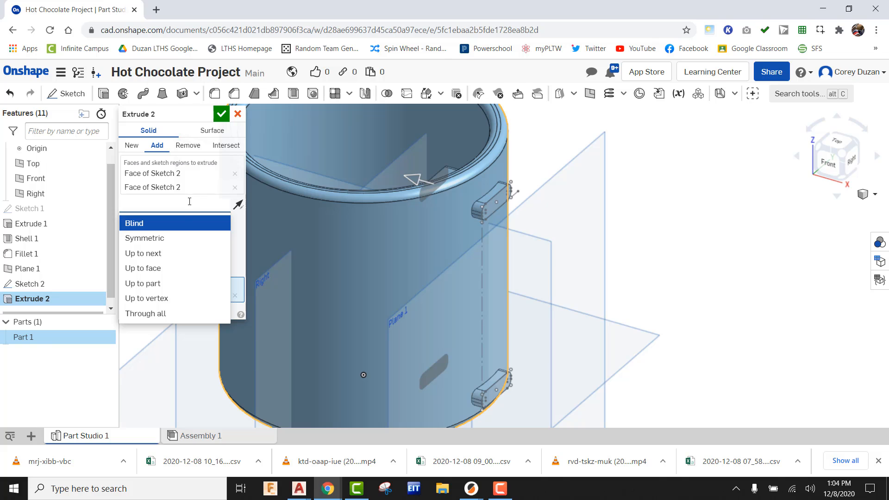
click(159, 269)
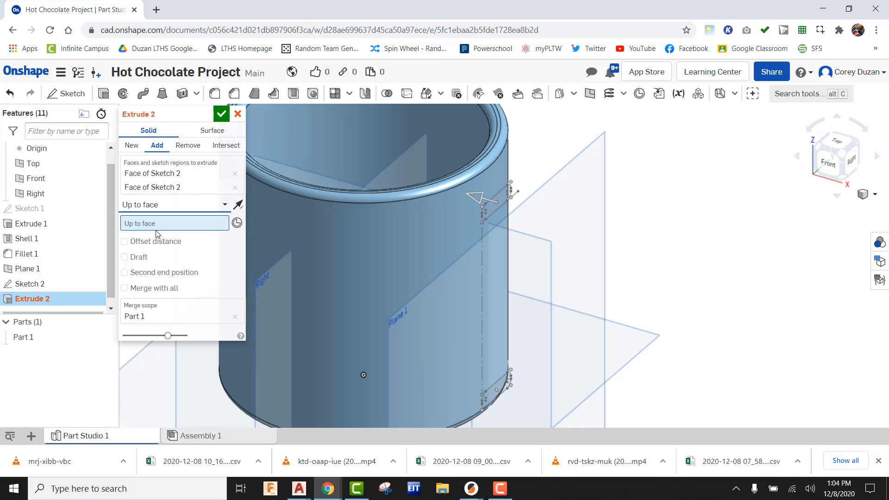
click(376, 237)
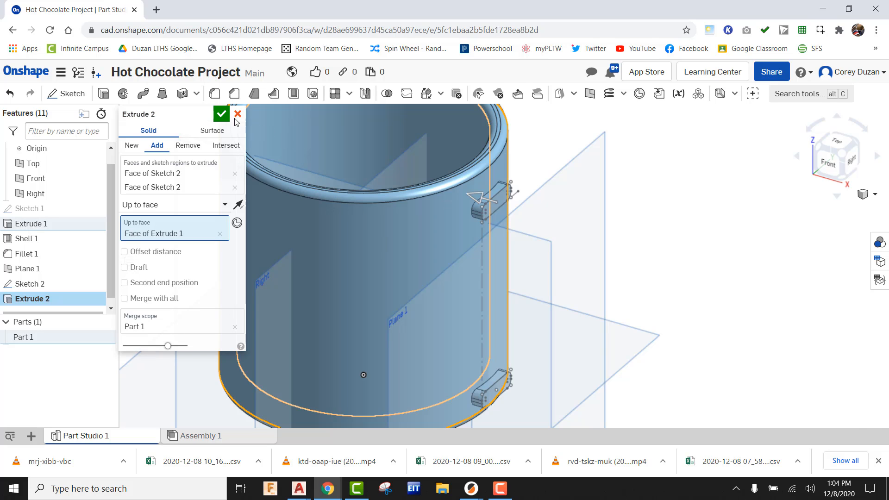
click(219, 115)
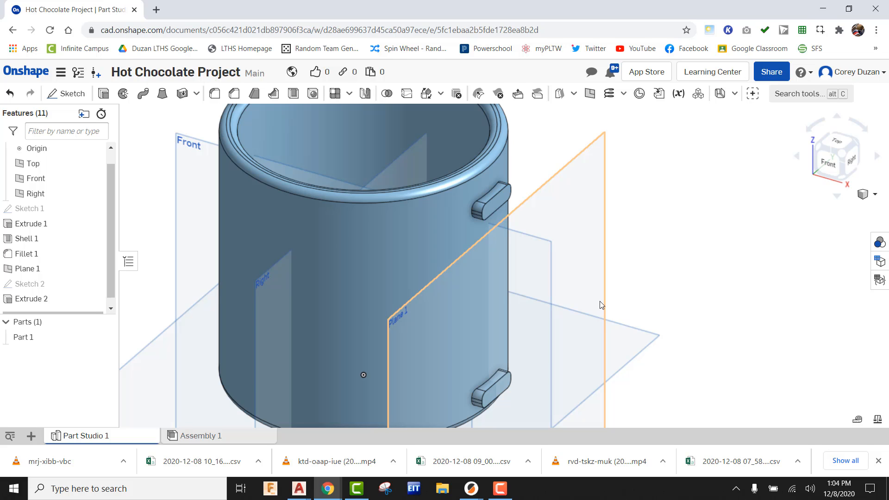
- Start a sketch on the Front plane and view the mug straight from the front
scroll(555, 188, down, 4)
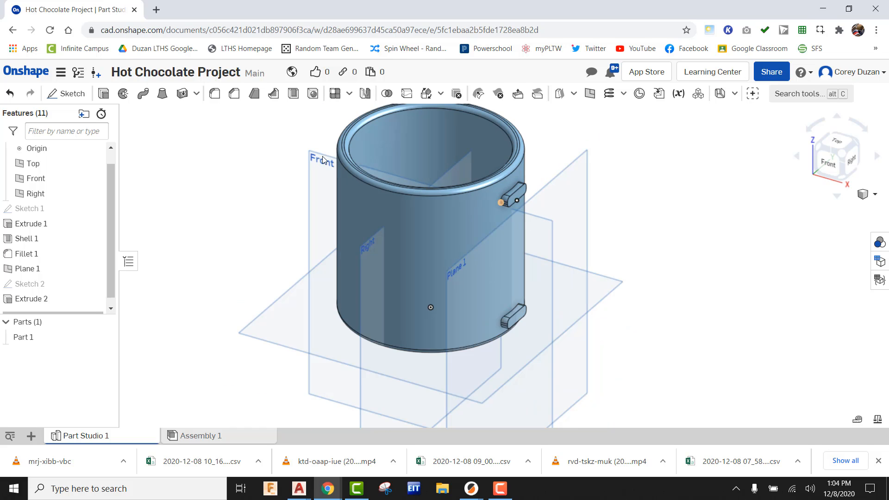
click(83, 96)
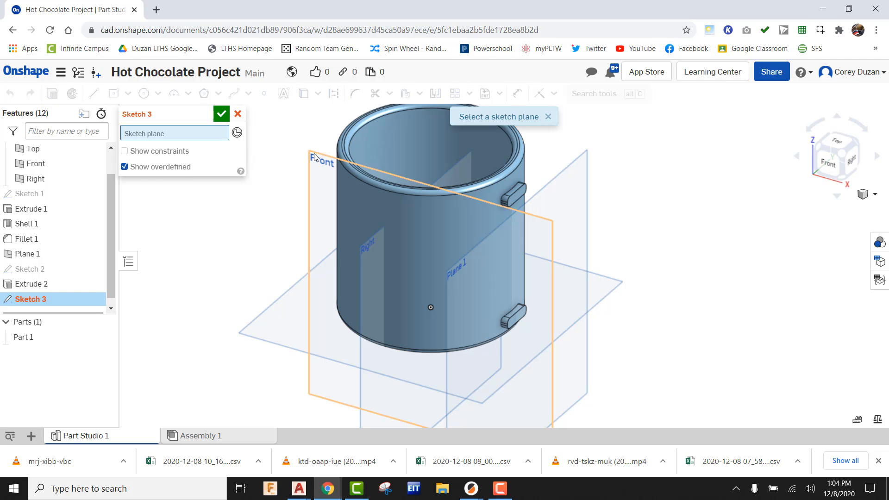
click(548, 278)
click(827, 164)
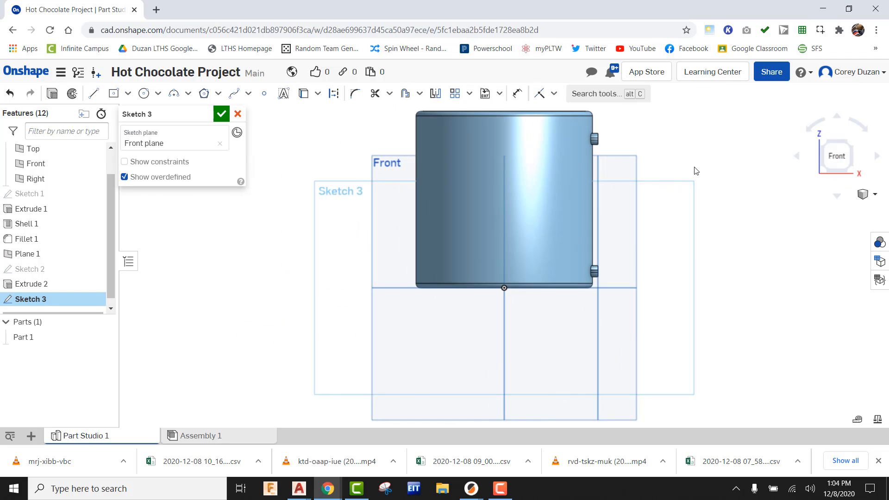
- Project a point on the outer end of each of the two handle stubs into the sketch with Use
click(306, 93)
scroll(442, 167, up, 3)
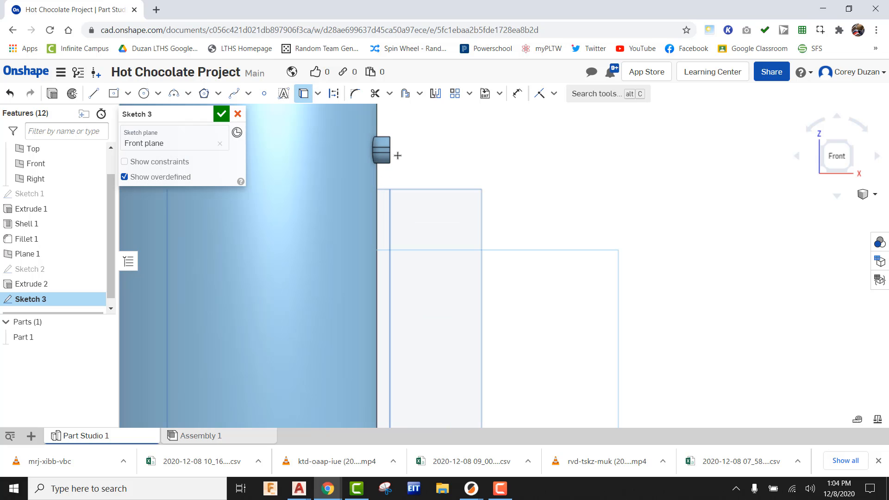
scroll(389, 148, up, 5)
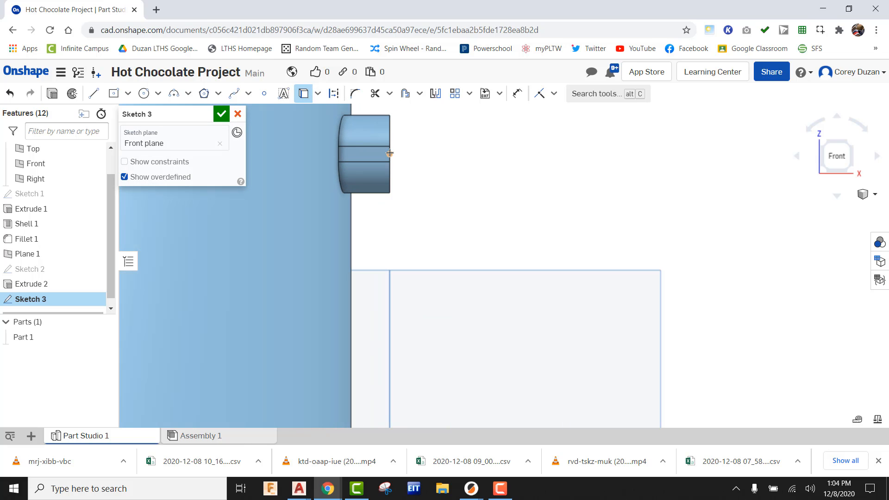
scroll(390, 153, down, 5)
scroll(445, 310, up, 5)
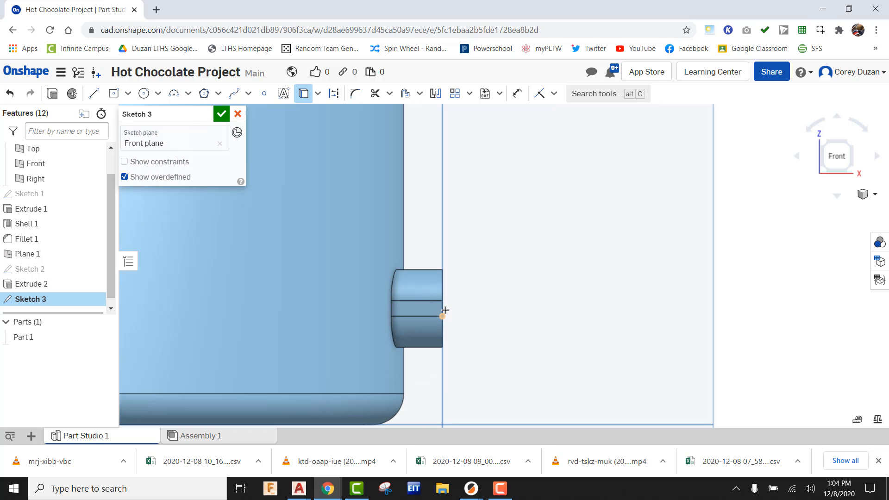
scroll(447, 308, down, 3)
scroll(505, 297, up, 4)
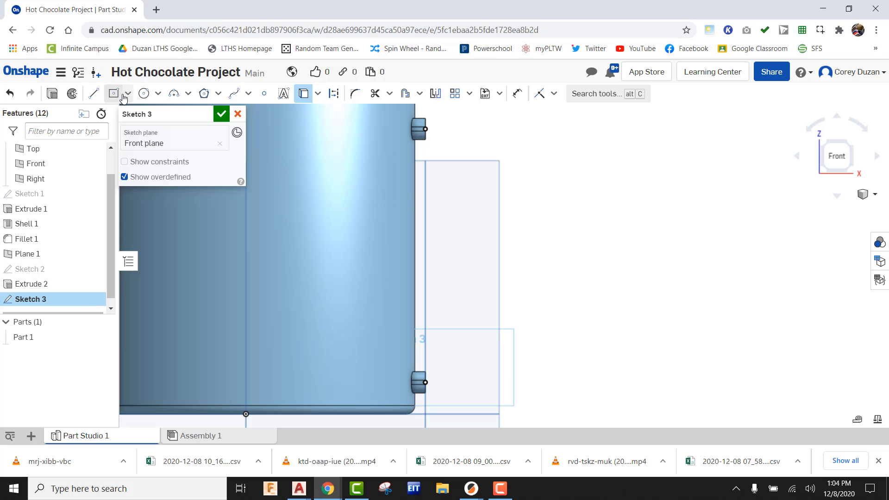
- Draw a spline for the handle path, bulging outward from the upper stub's projected point and back to the lower stub's projected point
click(234, 93)
scroll(439, 133, up, 3)
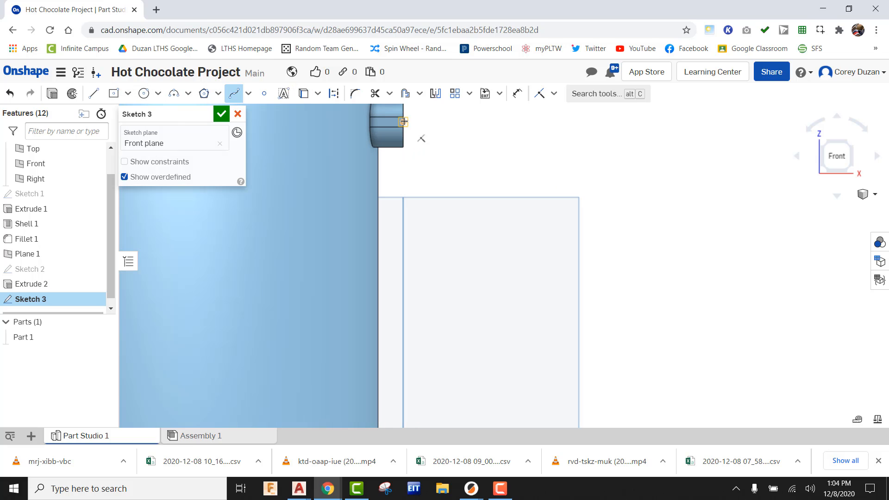
click(403, 122)
click(467, 124)
scroll(531, 143, down, 4)
scroll(557, 152, up, 2)
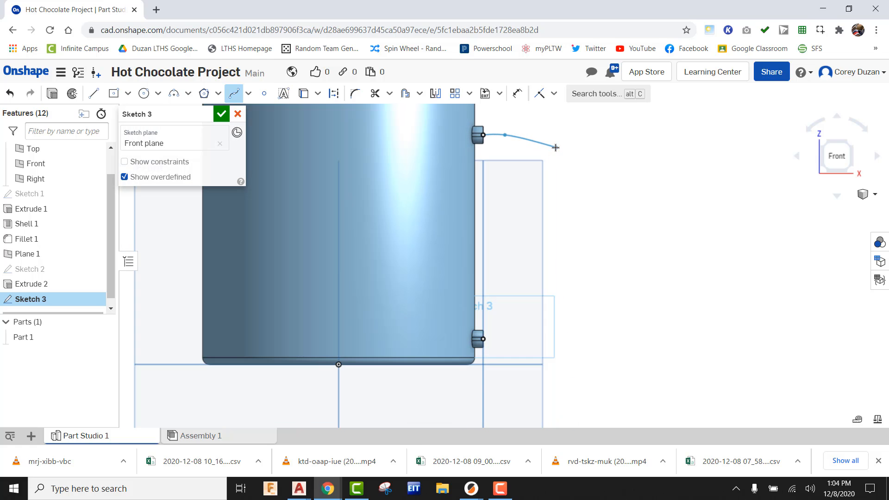
click(557, 139)
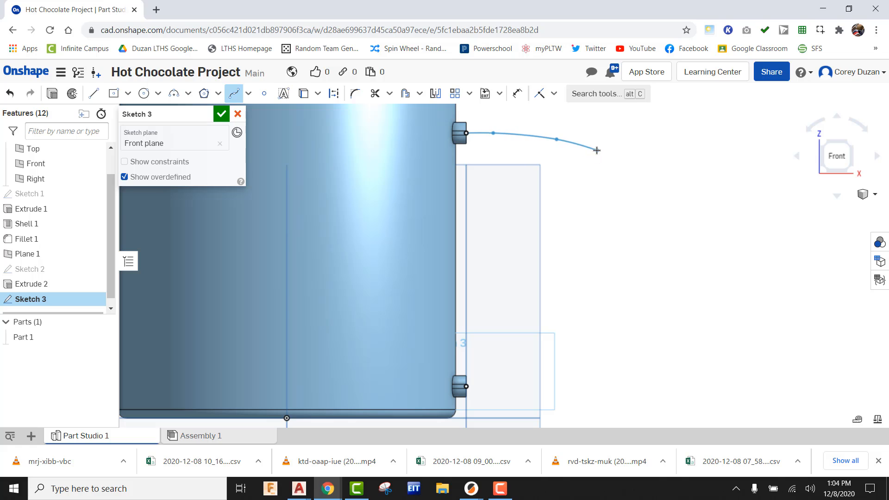
double_click(593, 150)
click(611, 220)
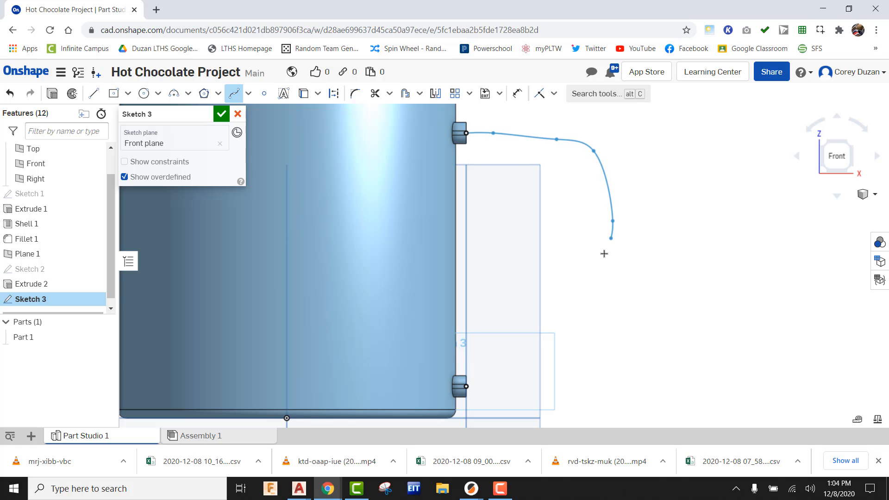
click(595, 293)
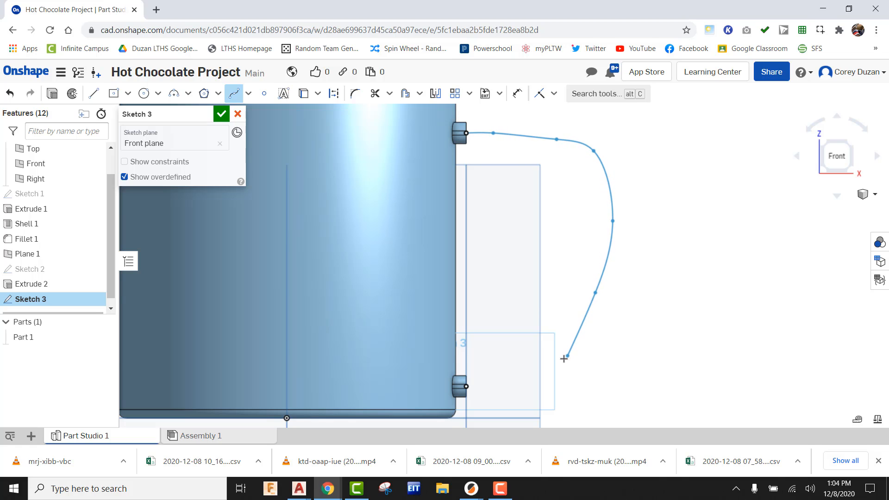
click(561, 358)
click(519, 380)
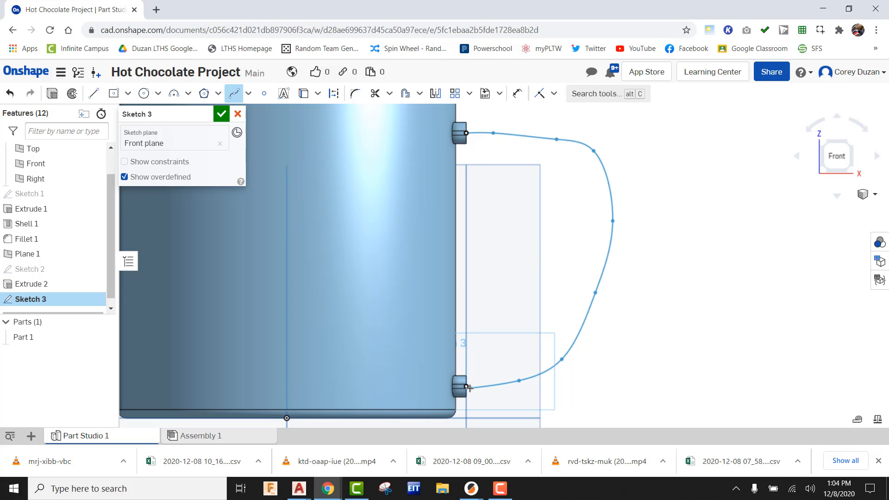
click(466, 386)
double_click(467, 387)
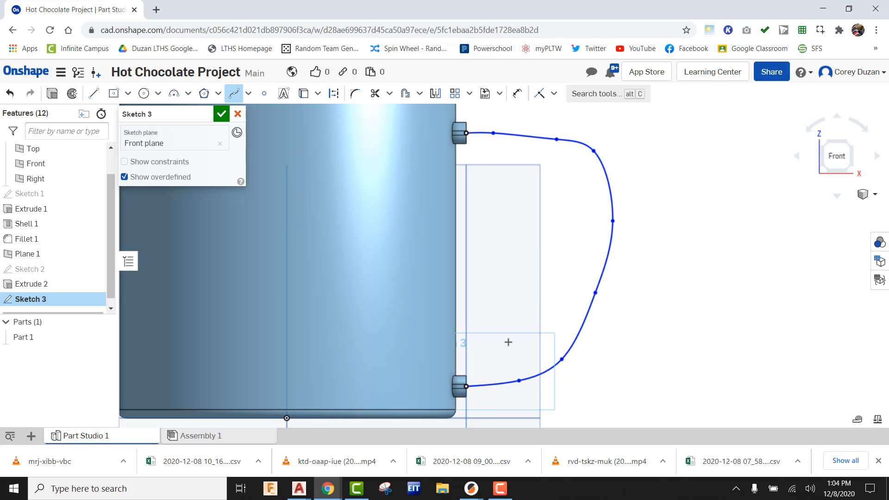
right_click(575, 226)
click(598, 236)
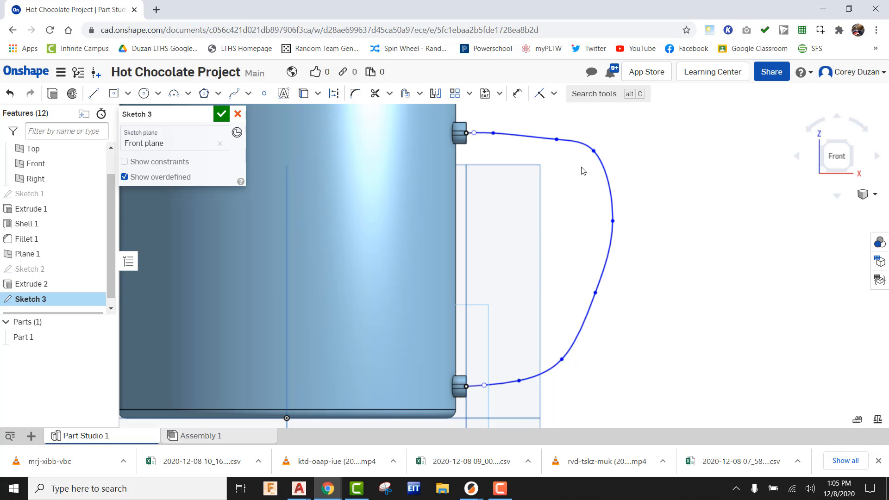
- Smooth the handle path by raising a spline point near the upper bend and lowering one on the outer curve, then finish the sketch
drag(556, 140, 554, 134)
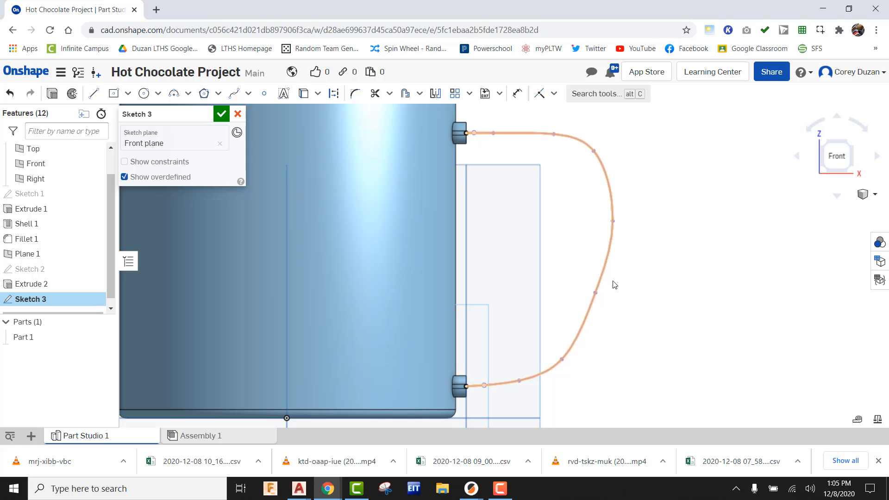
drag(595, 292, 594, 309)
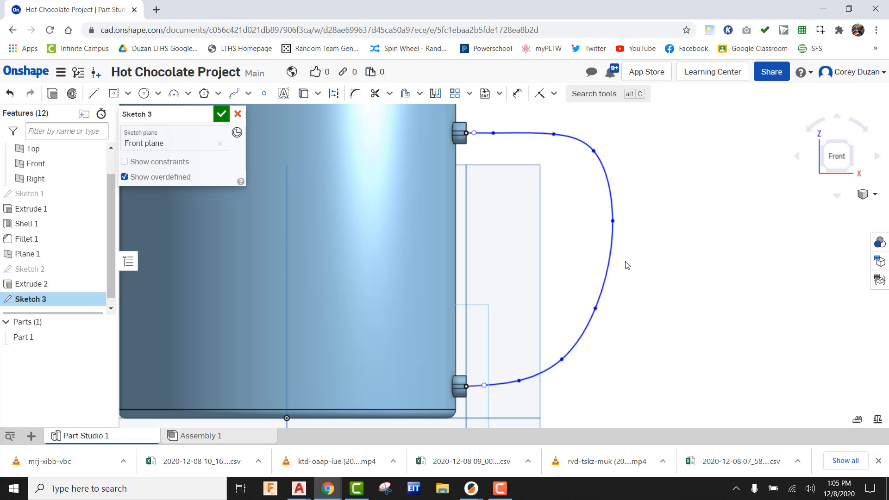
scroll(728, 276, down, 3)
scroll(726, 275, up, 1)
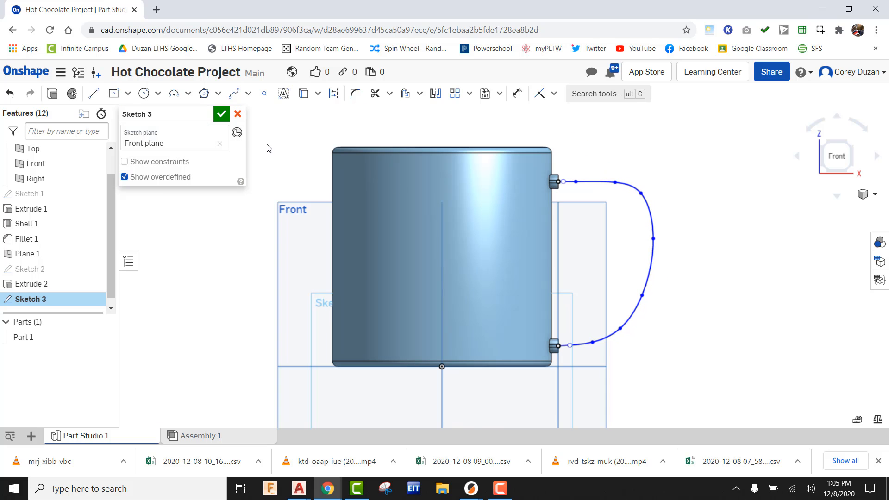
click(221, 114)
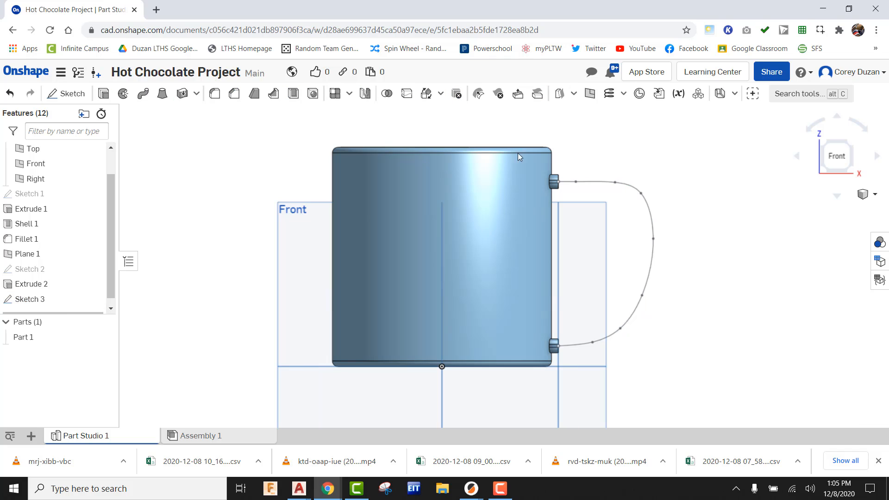
- Start a sketch on the upper handle stub's end face and project the outlines of both stub end faces into it
click(853, 147)
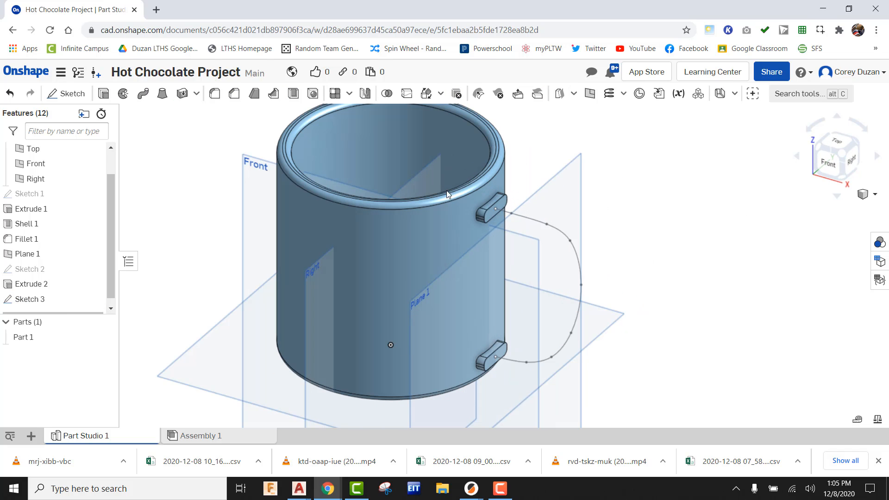
click(67, 93)
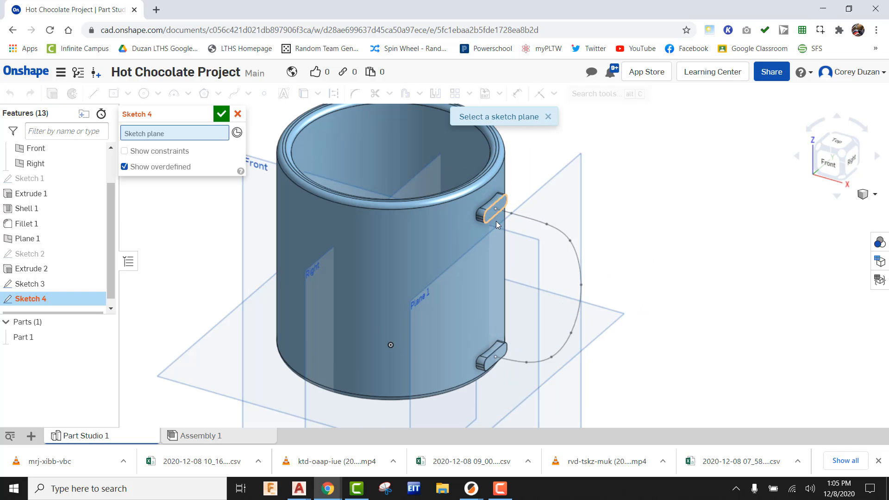
click(502, 209)
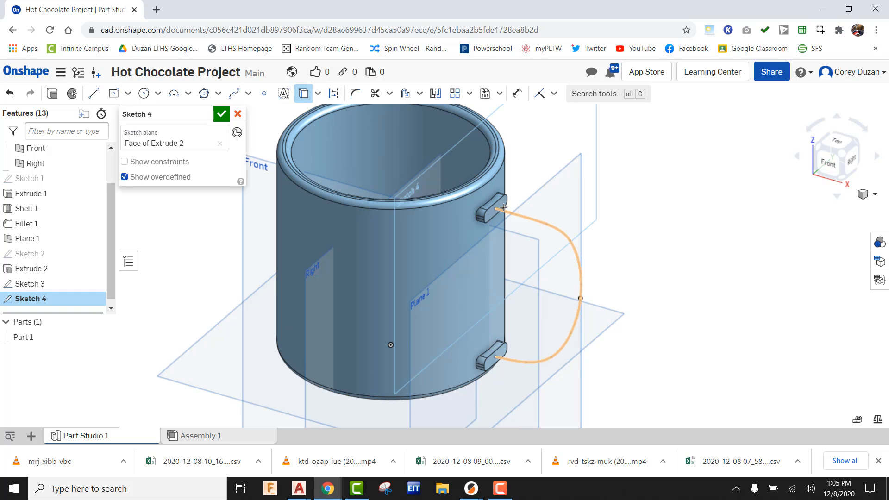
scroll(498, 204, up, 3)
scroll(500, 203, down, 5)
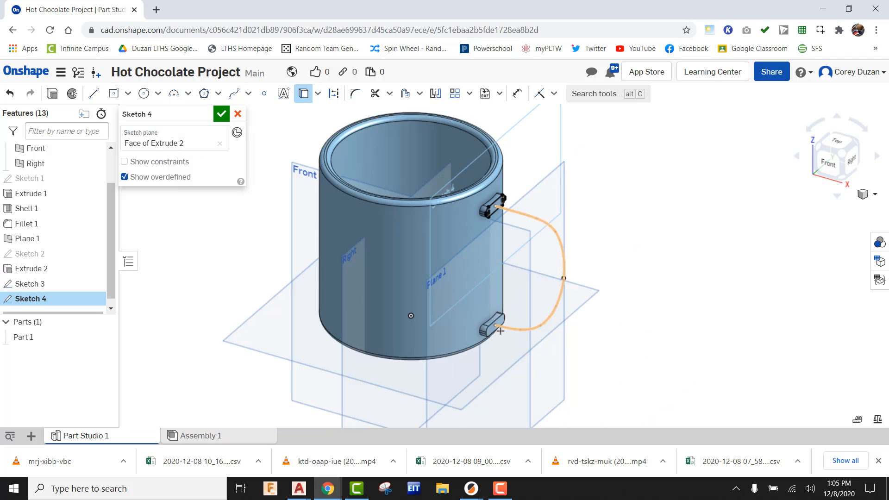
scroll(498, 203, up, 10)
scroll(505, 295, down, 5)
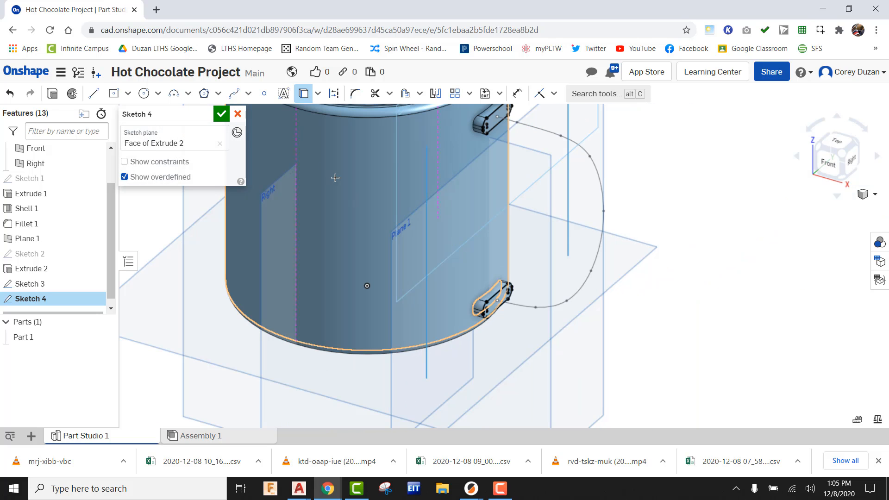
- Finish the profile sketch and sweep the upper stub's projected outline along the handle spline, adding it to the mug body
click(221, 114)
scroll(537, 203, down, 2)
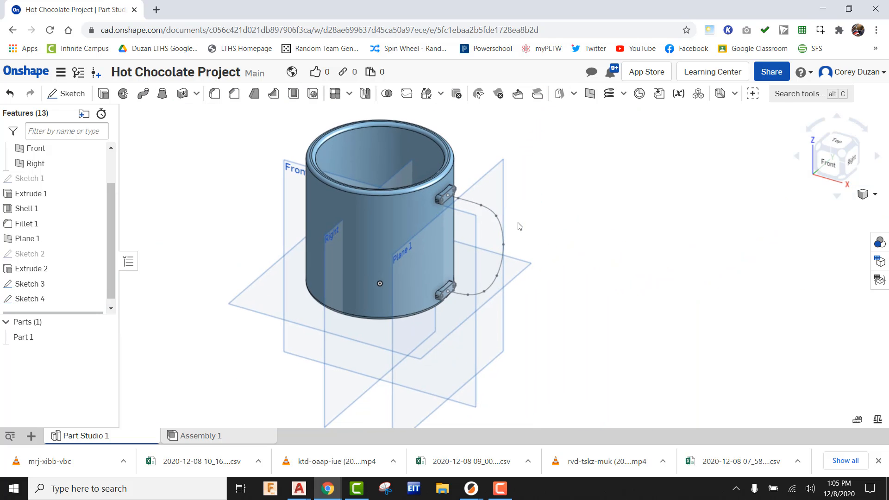
click(143, 94)
scroll(433, 177, up, 5)
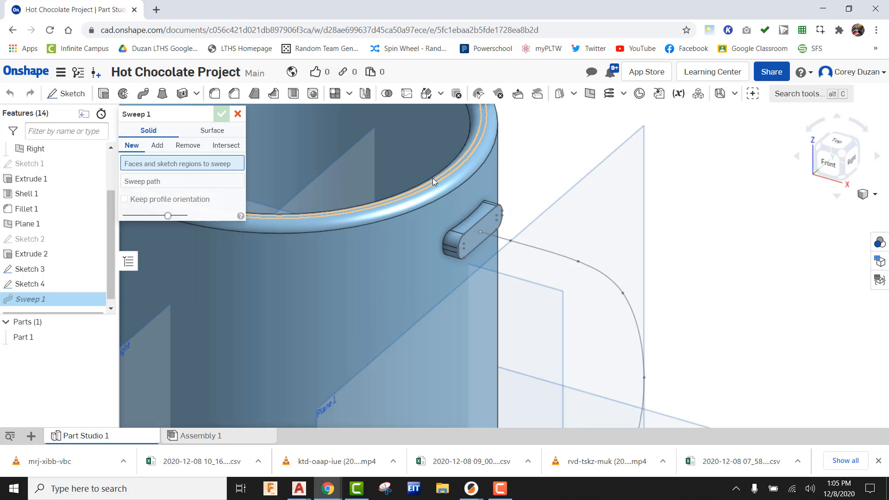
click(490, 227)
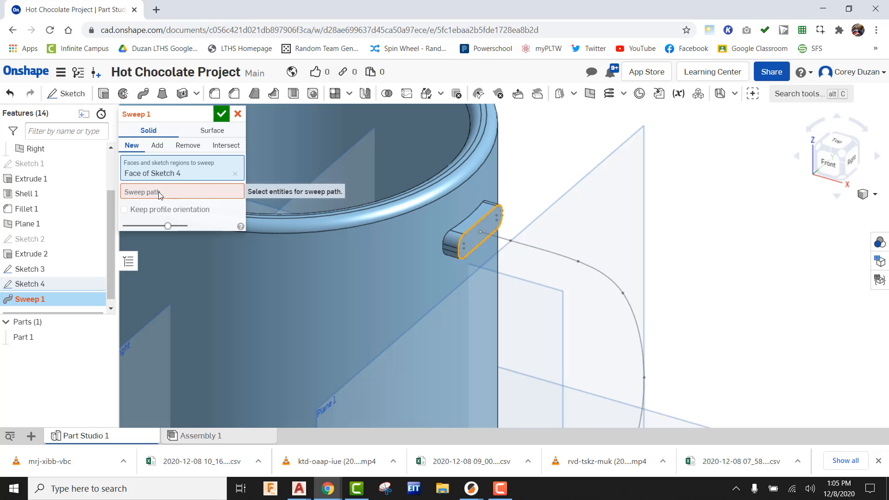
click(528, 244)
scroll(551, 214, down, 1)
scroll(553, 222, down, 3)
scroll(558, 268, up, 4)
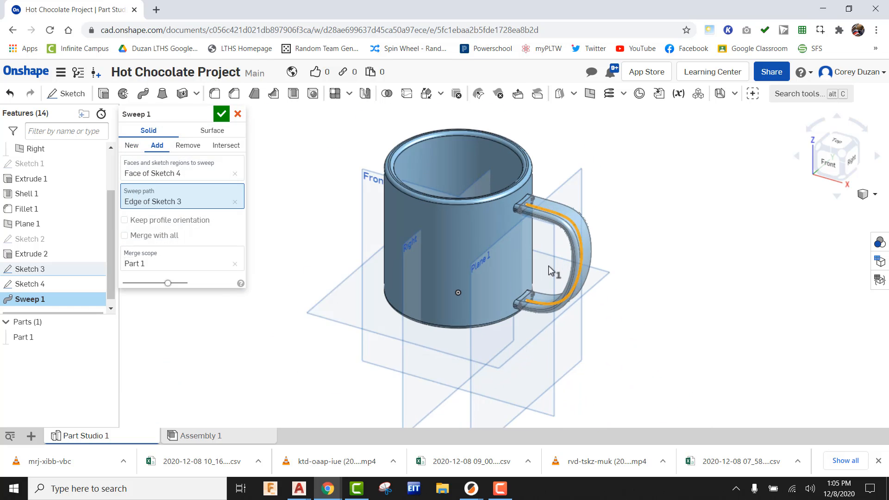
click(224, 118)
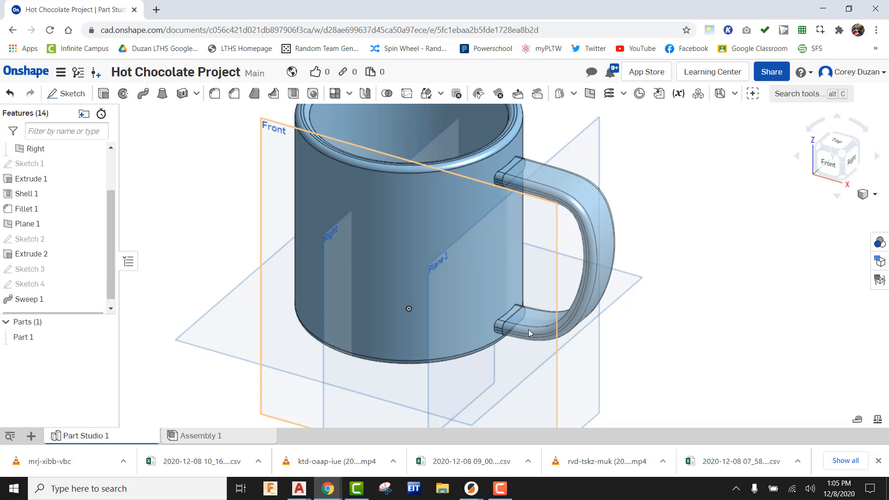
- Examine the joint between the swept handle and the lower stub, from below and from the front
scroll(526, 333, up, 5)
mouse_move(554, 321)
right_down()
mouse_move(562, 280)
mouse_move(504, 309)
right_up()
scroll(438, 354, up, 4)
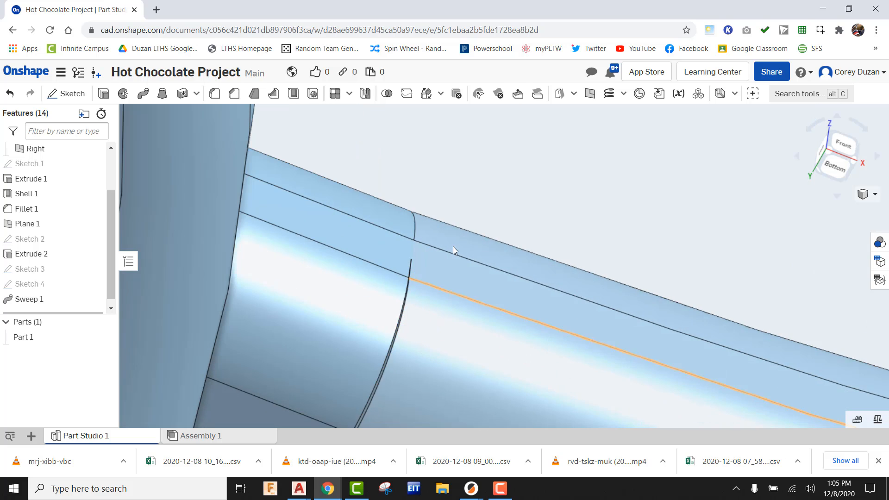
scroll(505, 201, up, 4)
scroll(495, 255, up, 1)
middle_drag(499, 271, 624, 214)
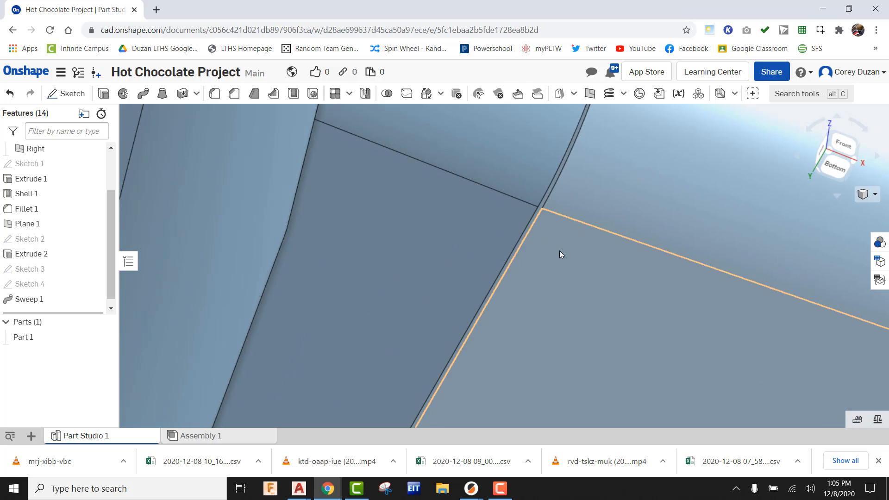
scroll(559, 251, down, 4)
scroll(498, 352, up, 8)
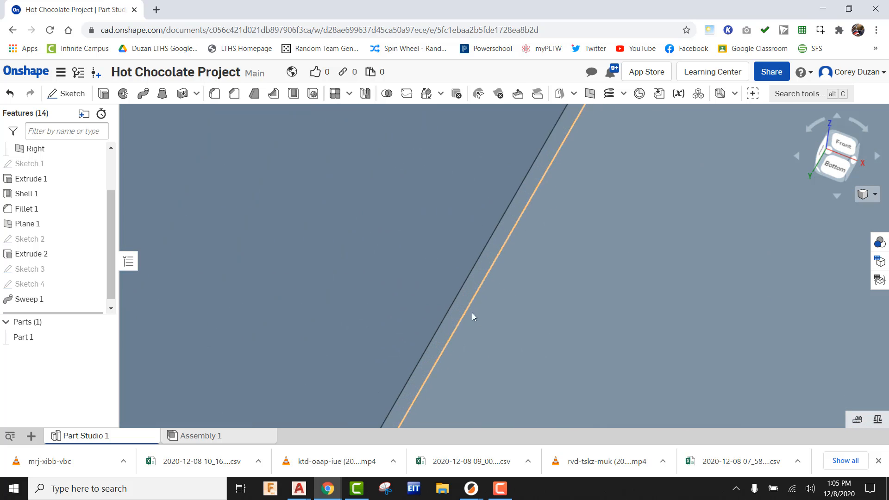
scroll(495, 326, down, 5)
right_drag(504, 317, 561, 288)
scroll(521, 243, up, 5)
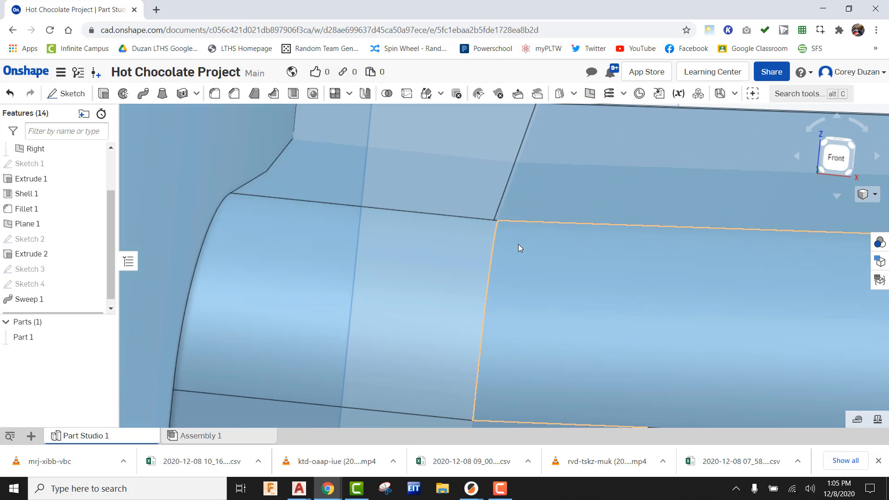
scroll(492, 213, up, 2)
scroll(537, 222, down, 7)
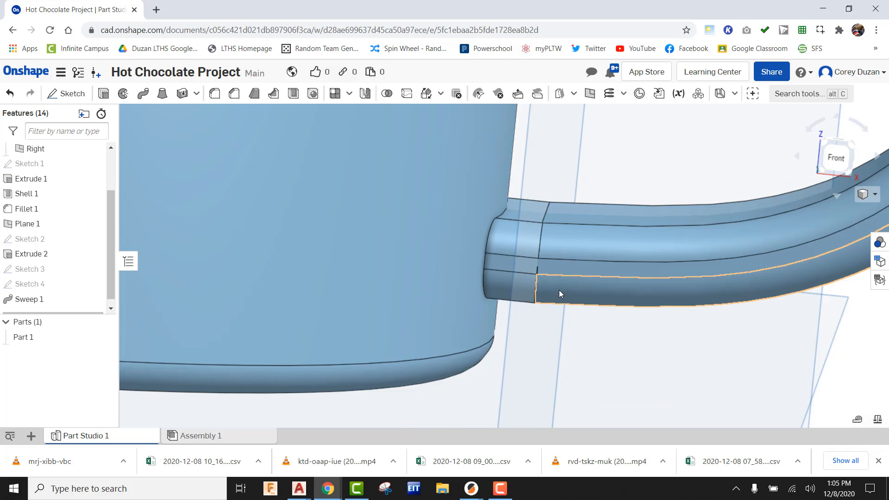
- Extrude the sweep's exposed end face at the lower joint up to the adjoining face of the lower stub, adding it to the mug
right_drag(559, 291, 575, 241)
scroll(533, 339, up, 3)
scroll(532, 338, up, 5)
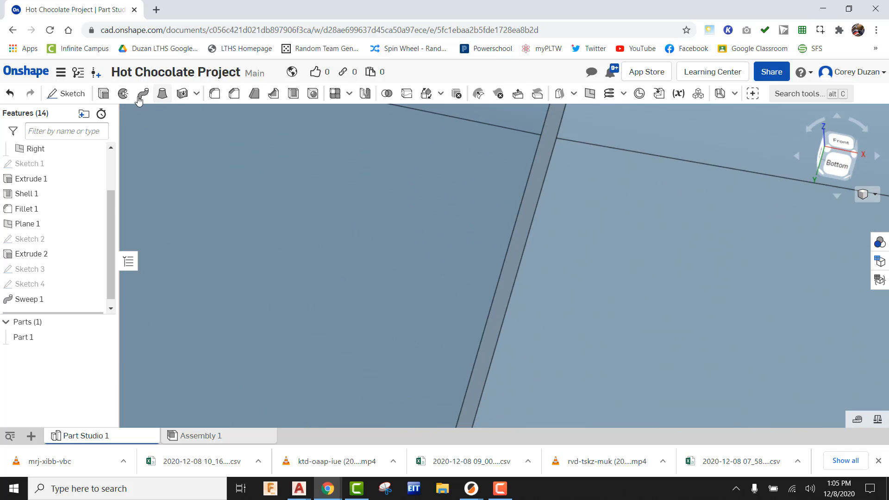
key(shift+e)
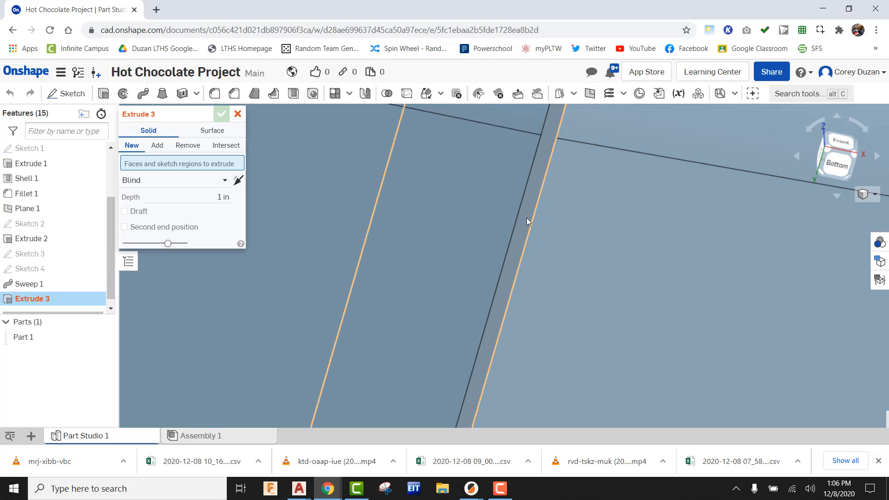
click(526, 218)
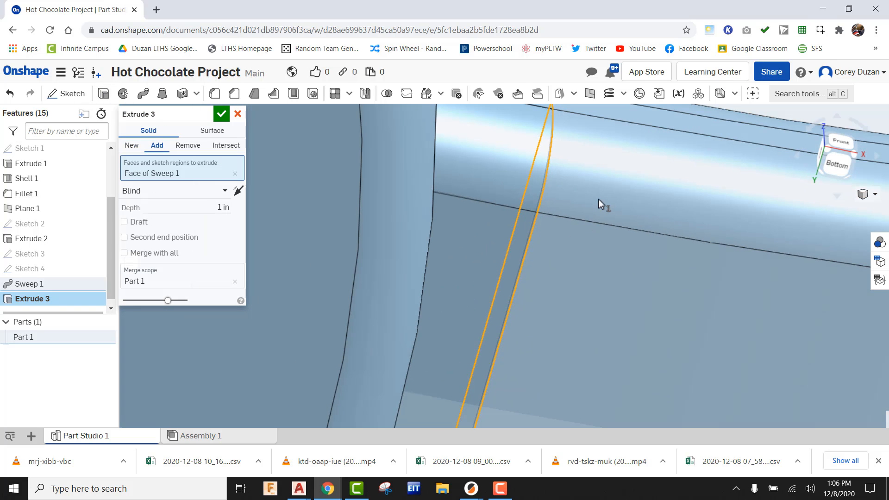
click(222, 191)
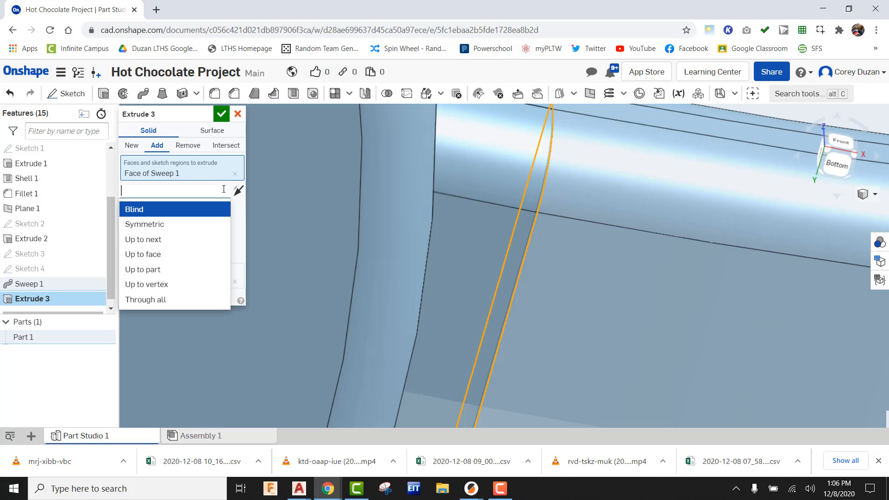
click(160, 256)
right_drag(570, 247, 515, 237)
scroll(513, 237, up, 8)
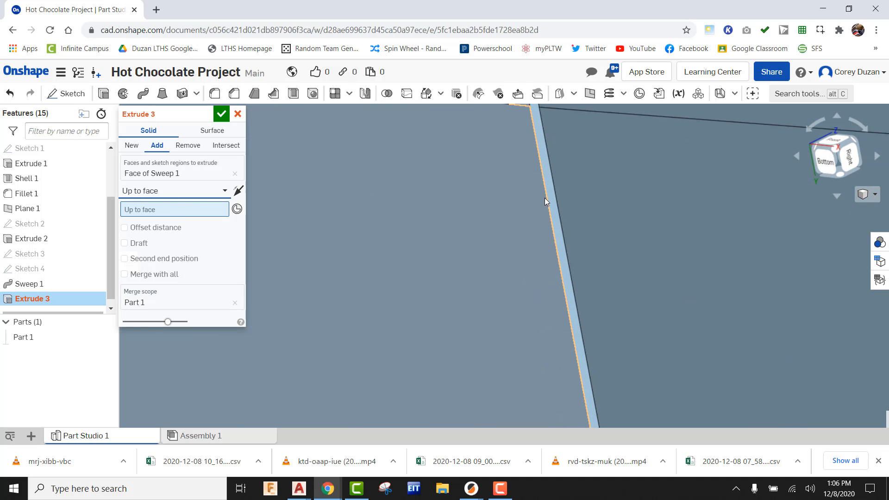
scroll(550, 207, down, 4)
scroll(542, 163, up, 3)
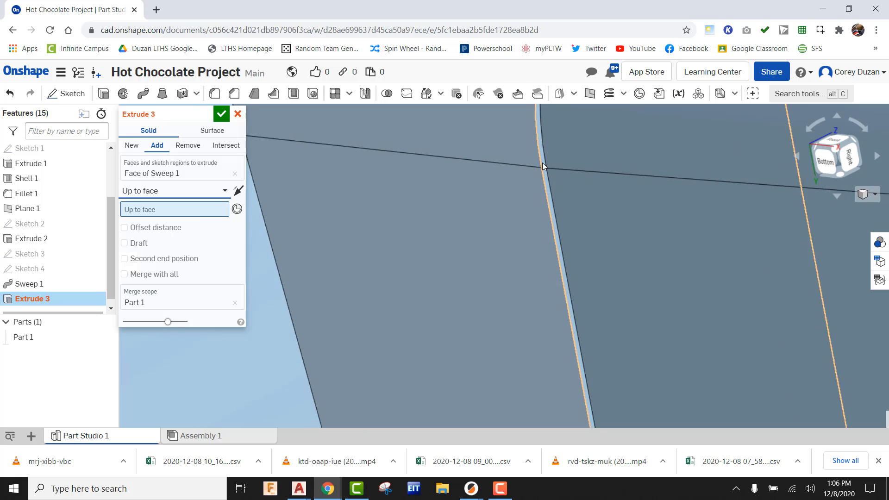
click(545, 167)
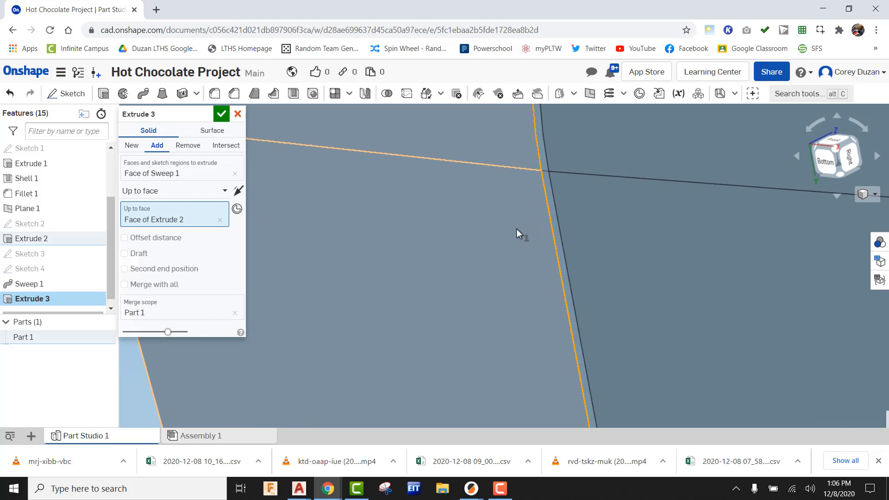
scroll(516, 229, down, 3)
scroll(518, 232, down, 3)
click(221, 114)
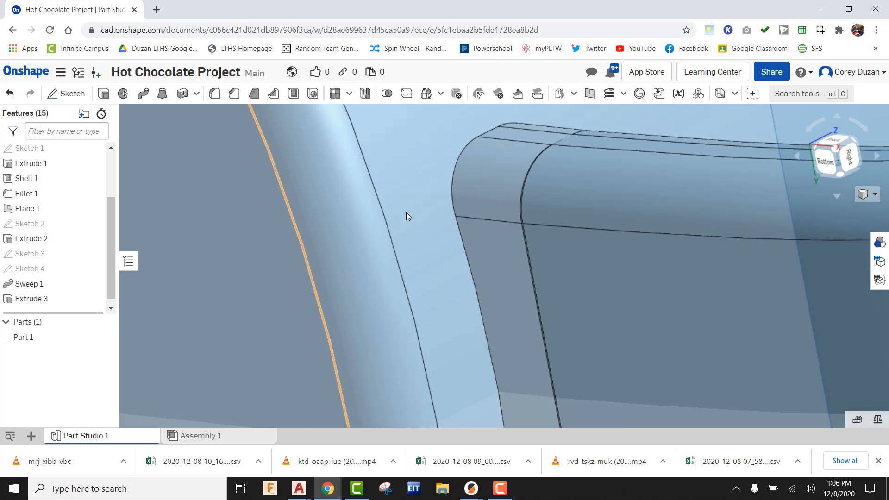
- Change the mug part's appearance colour to green
scroll(494, 217, up, 3)
right_drag(551, 282, 537, 272)
scroll(503, 284, down, 6)
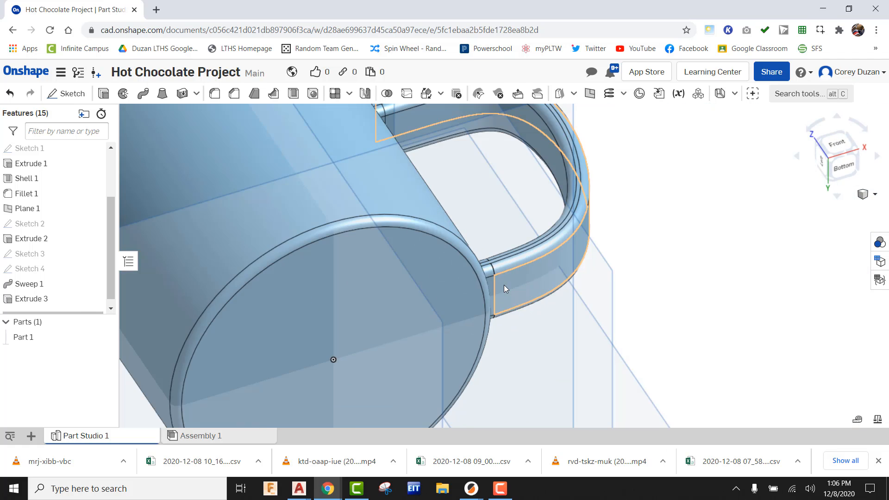
right_drag(531, 233, 562, 280)
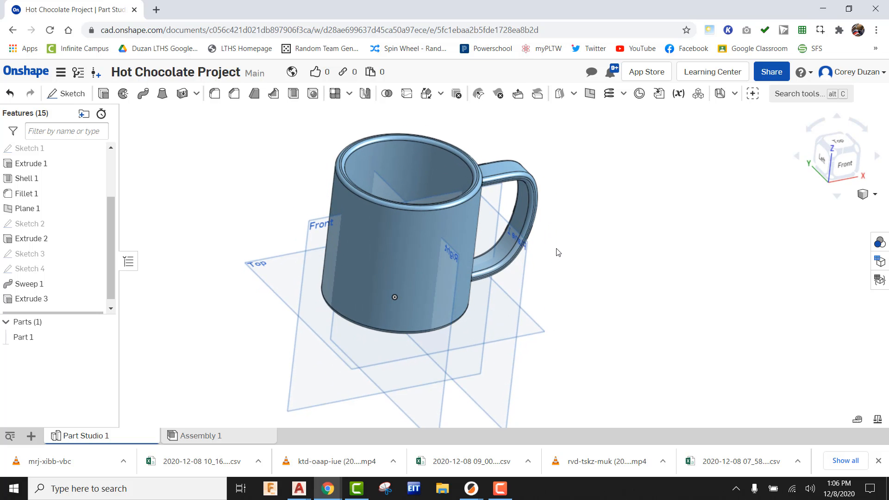
click(878, 242)
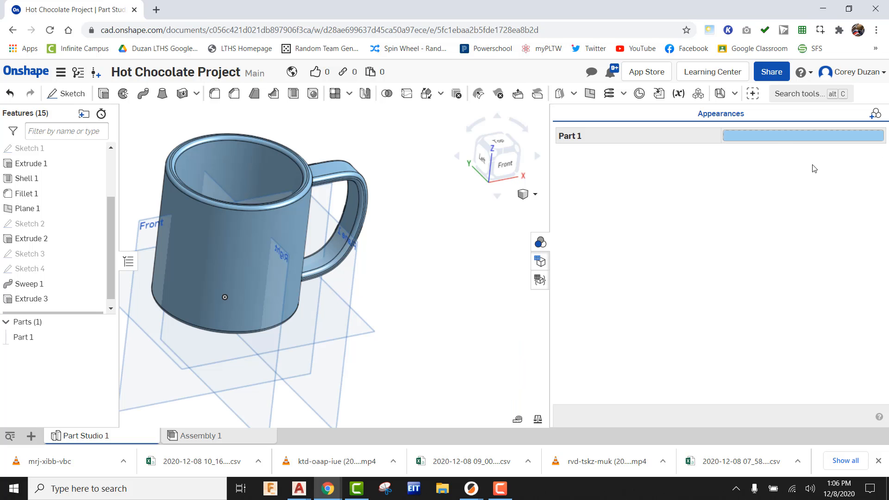
click(774, 137)
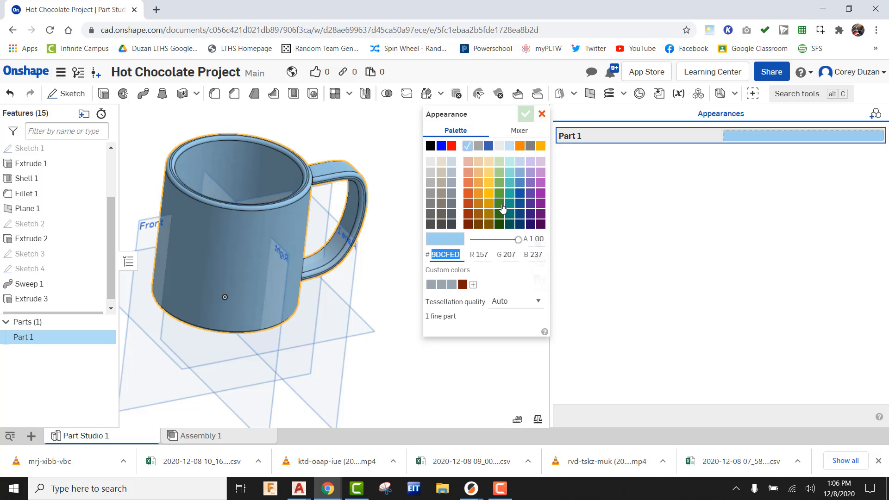
click(499, 204)
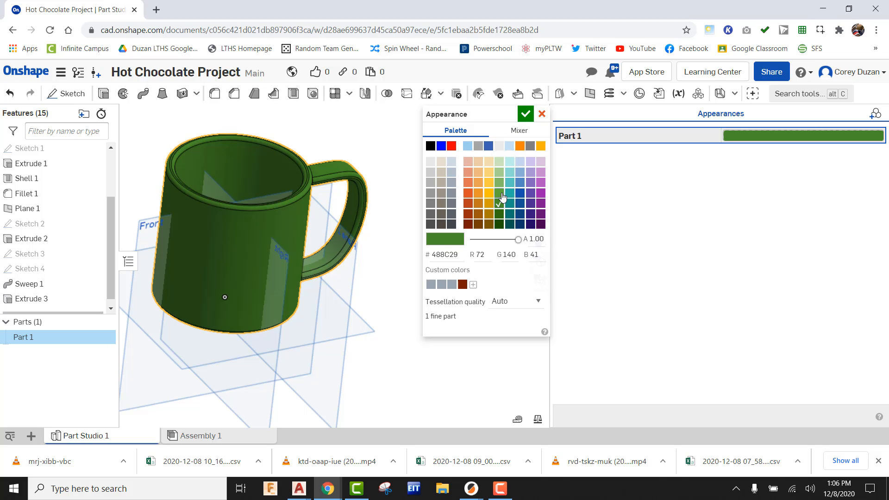
click(525, 113)
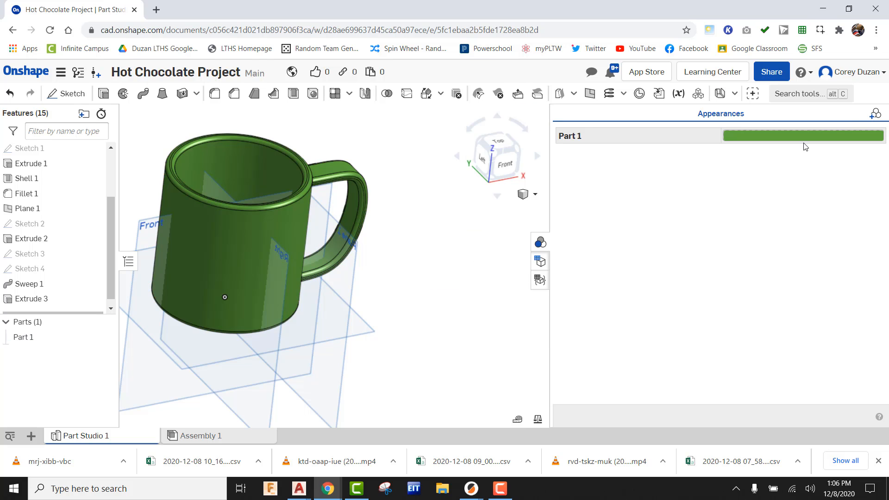
click(548, 241)
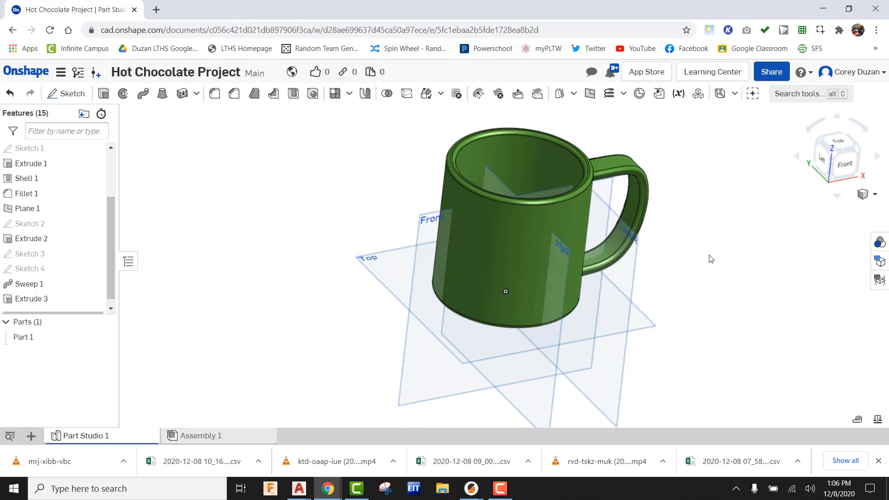
- Create a new Part Studio and rename it "Hot Chocolate Liquid"
click(31, 435)
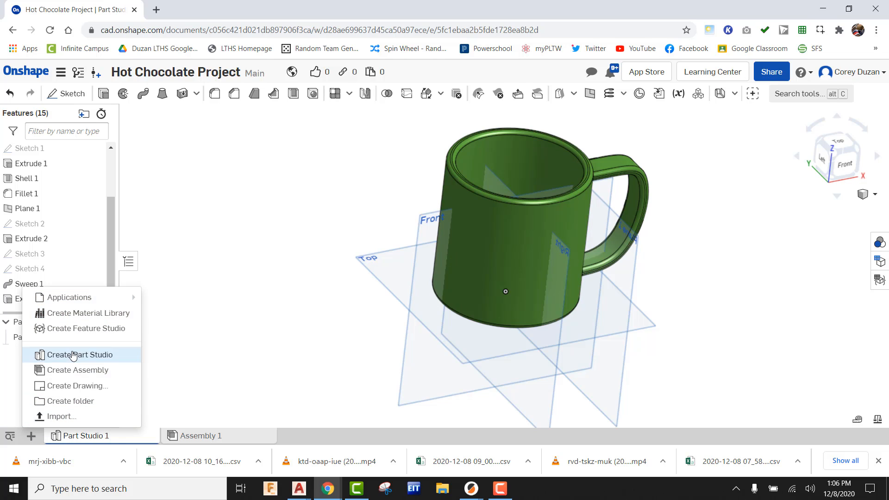
click(309, 324)
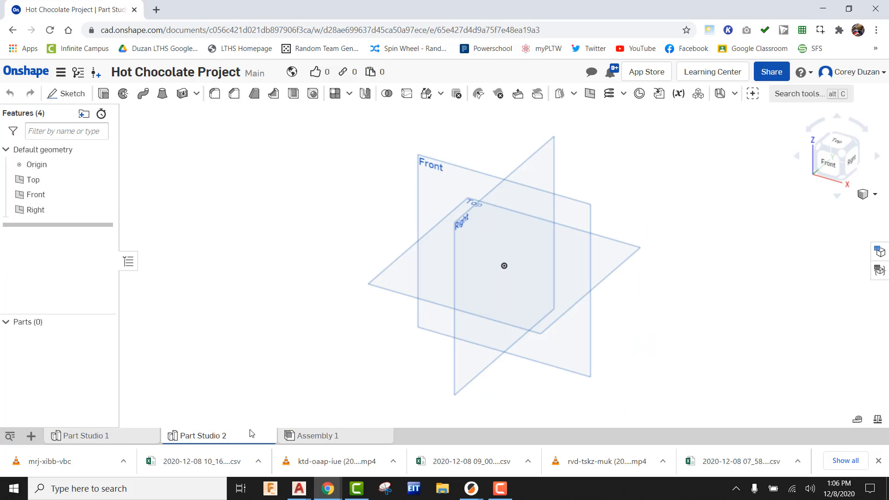
right_click(192, 437)
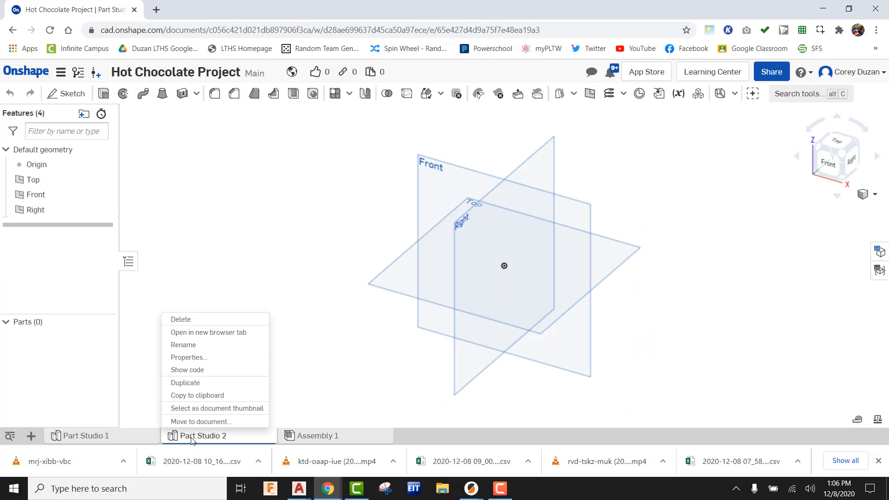
click(187, 345)
text(Hot Chocolate Liquid)
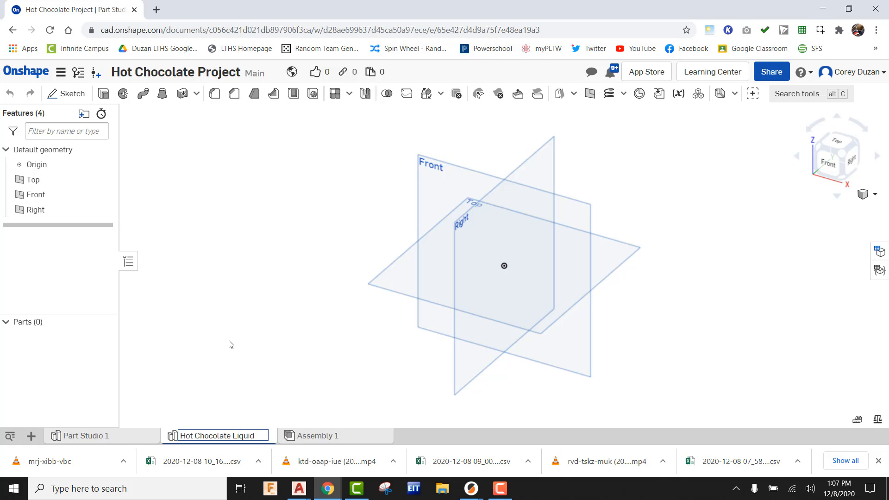
key(Return)
- Rename the mug's Part Studio as "Hot Chocolate Mug"
click(103, 440)
right_click(103, 440)
click(89, 333)
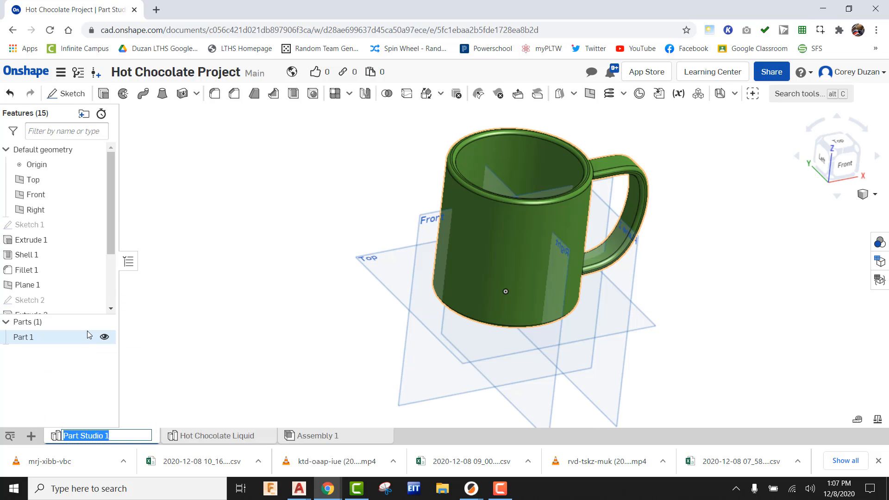
text(Hot Chocolate Mug)
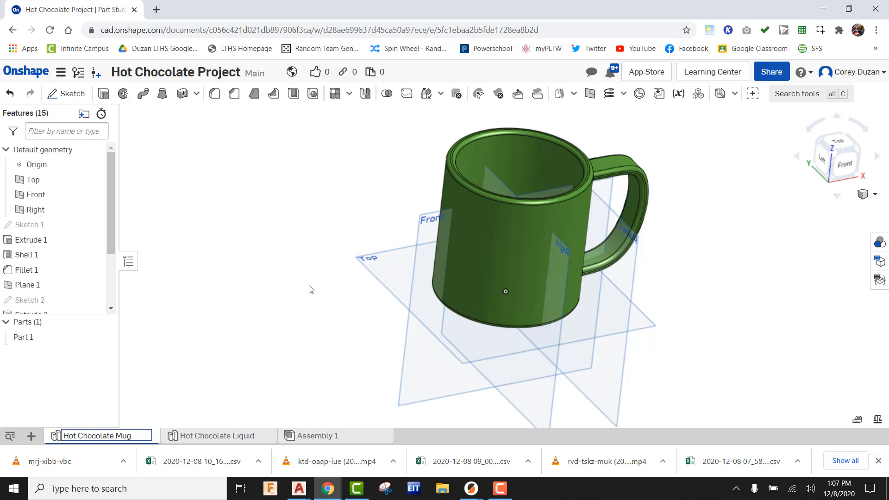
key(Return)
- Measure the diameter of the circular edge at the inside of the mug's rim
middle_drag(239, 272, 218, 297)
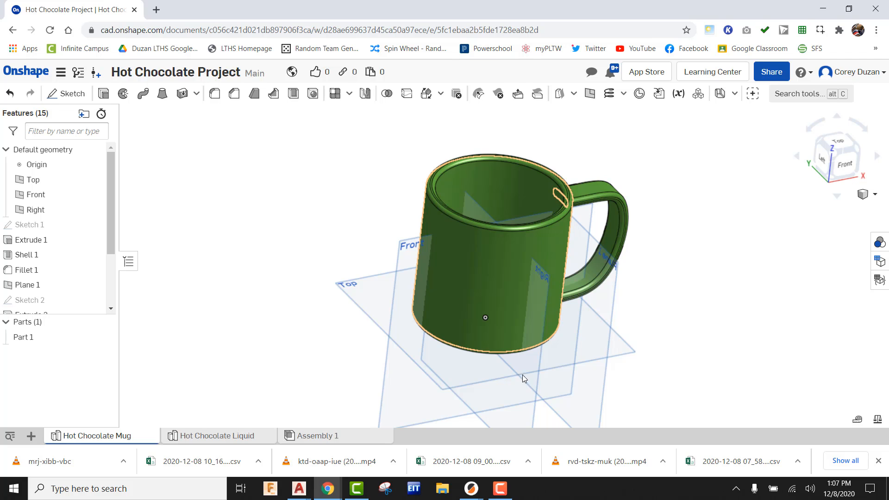
click(858, 420)
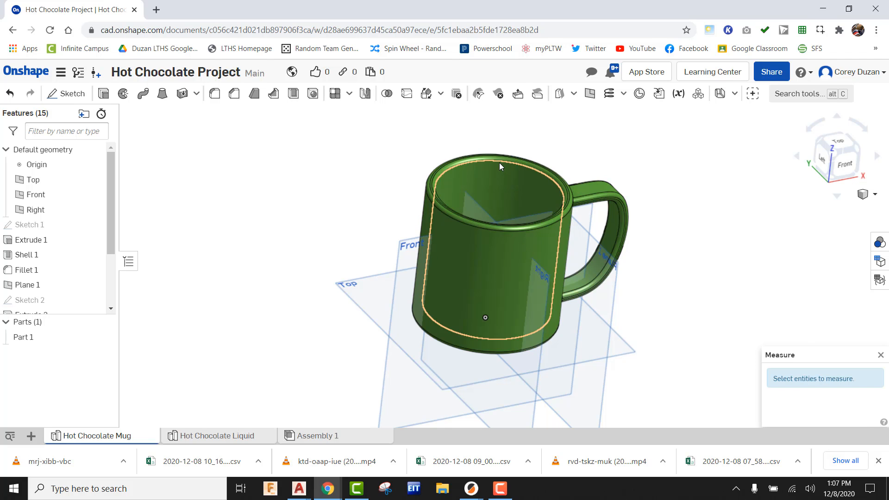
scroll(492, 180, up, 5)
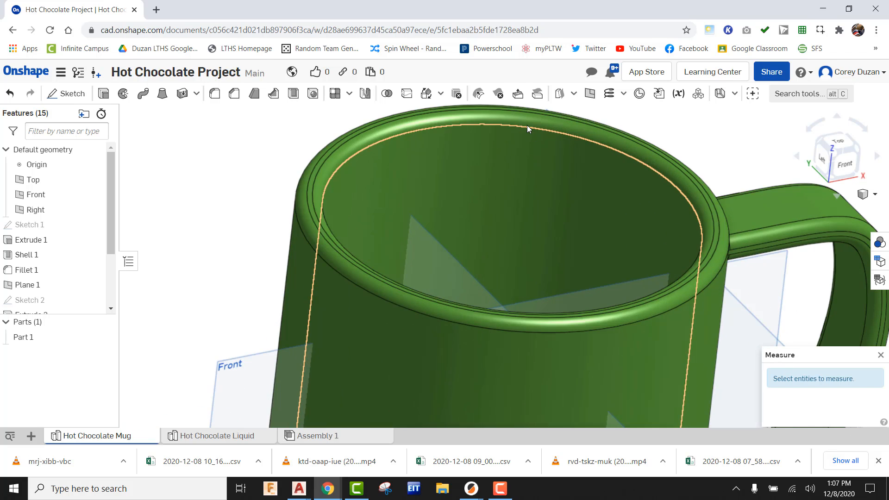
click(527, 130)
scroll(515, 184, down, 6)
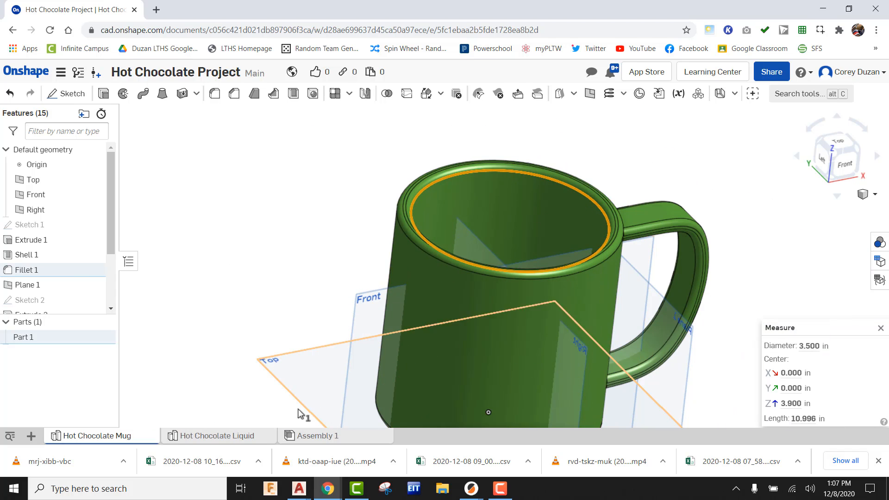
- Start a sketch on the Front plane of the Hot Chocolate Liquid Part Studio, viewed from the front
click(234, 438)
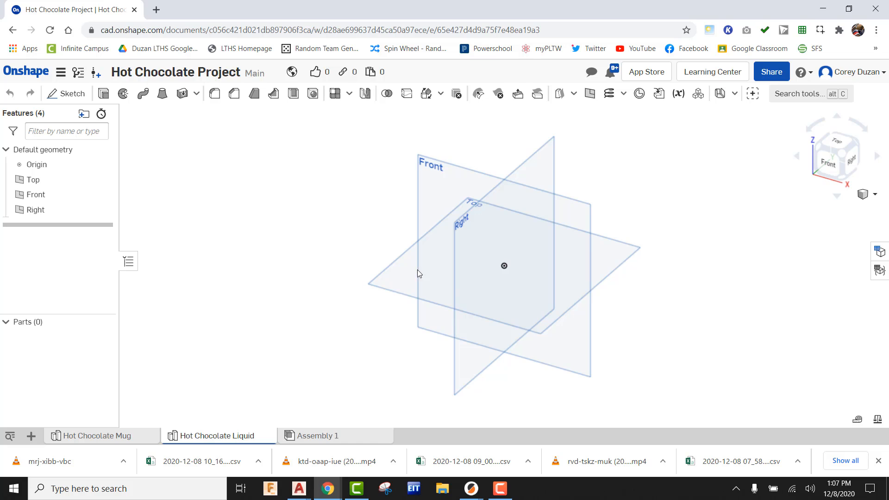
click(827, 163)
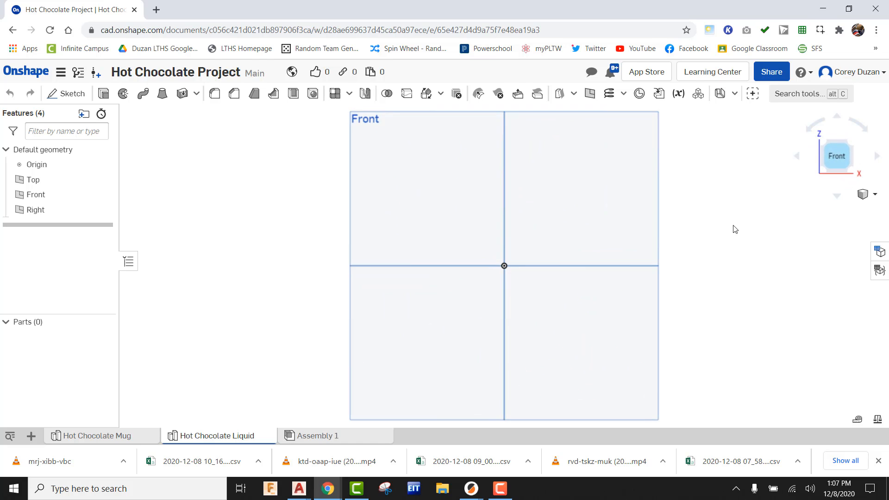
click(68, 93)
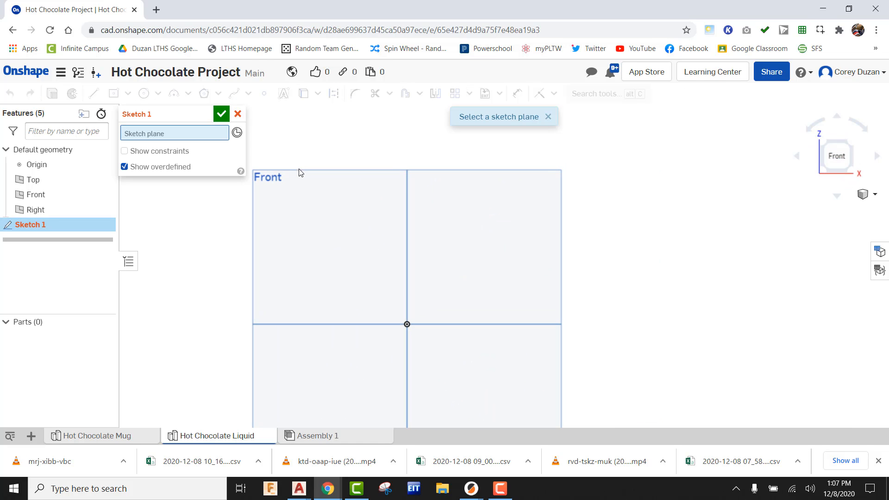
click(299, 174)
- Draw a horizontal line from the origin along the positive X direction with a length of 3.5/2 in
click(93, 93)
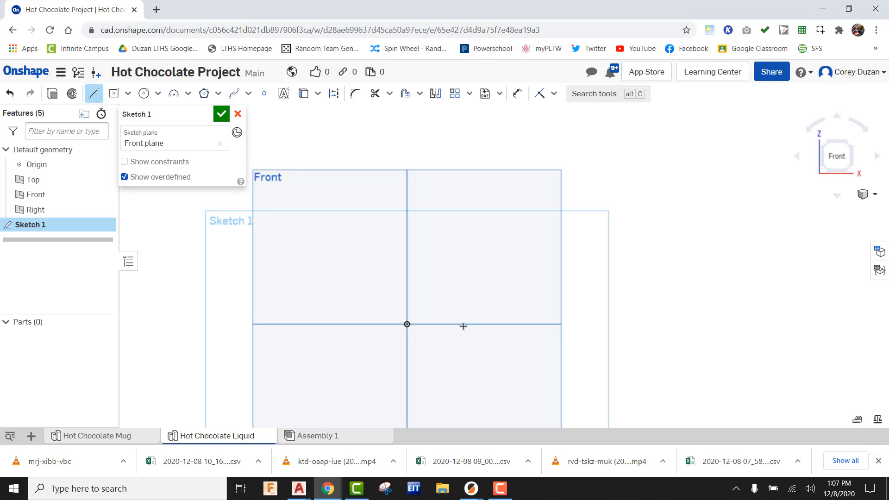
click(407, 324)
click(524, 324)
text(3.5/)
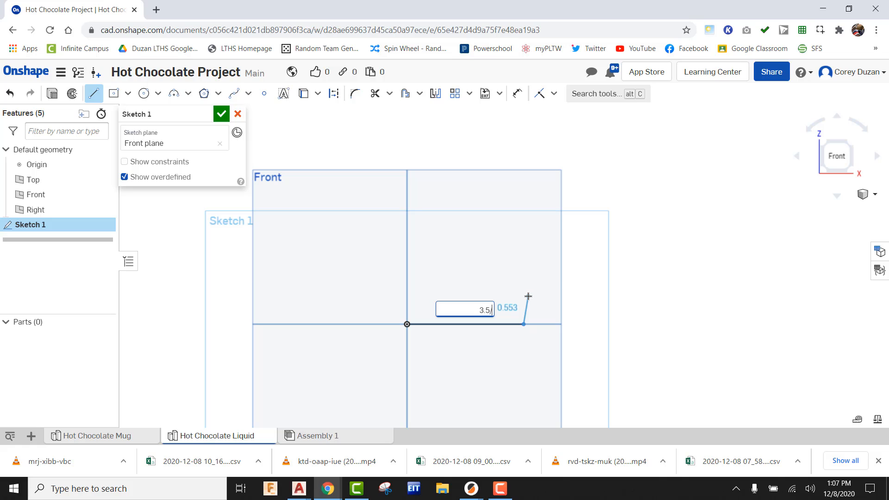
text(2)
key(Return)
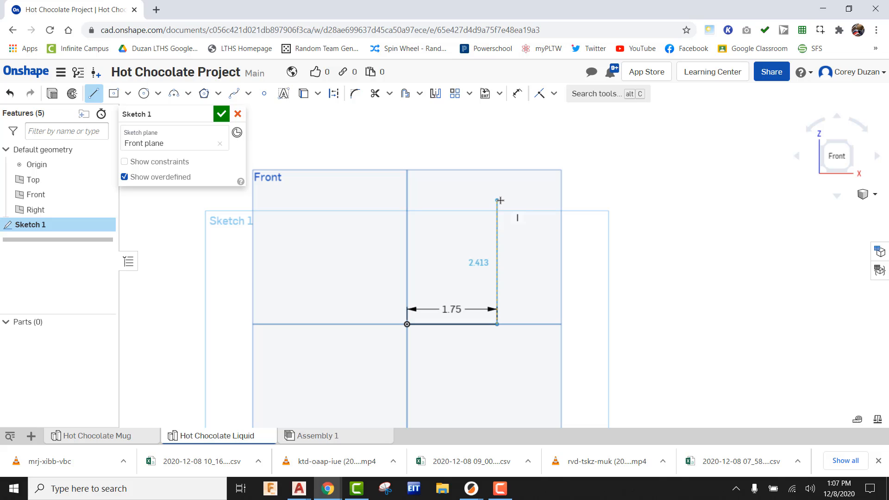
- Draw a vertical line 3.25 in long upward from the outer end of the base line
click(495, 190)
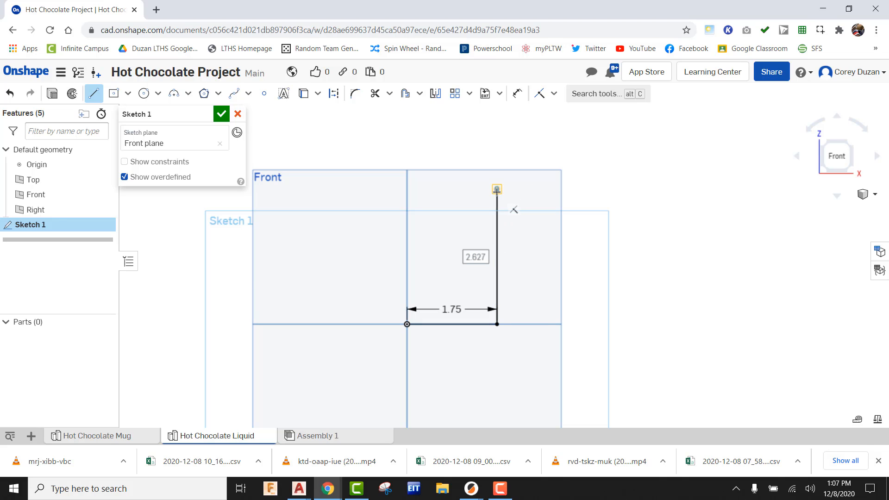
text(3.25)
key(Return)
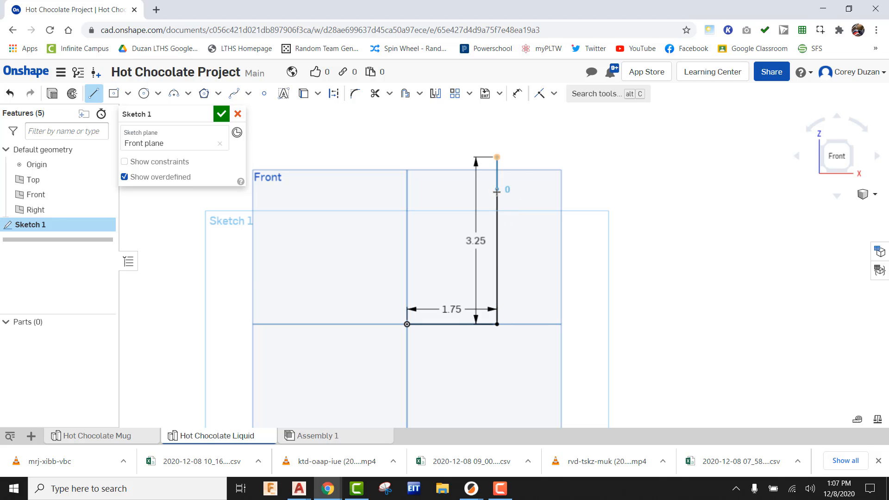
key(grave)
click(95, 98)
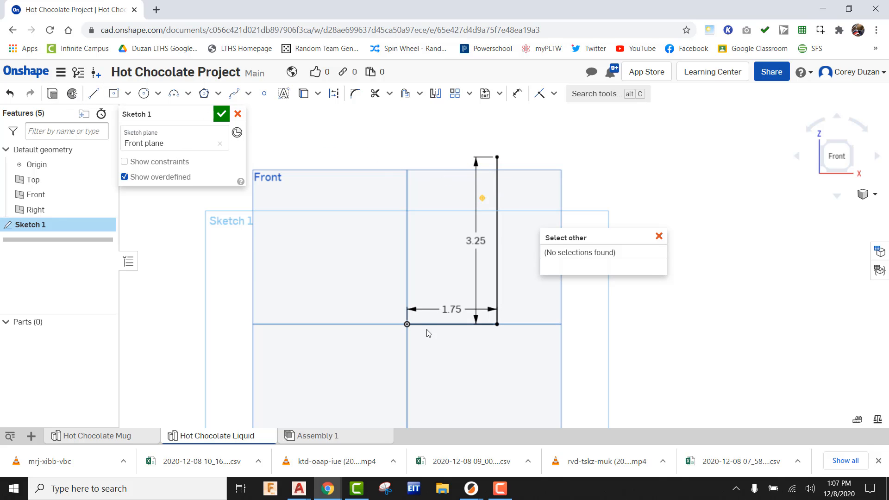
click(661, 237)
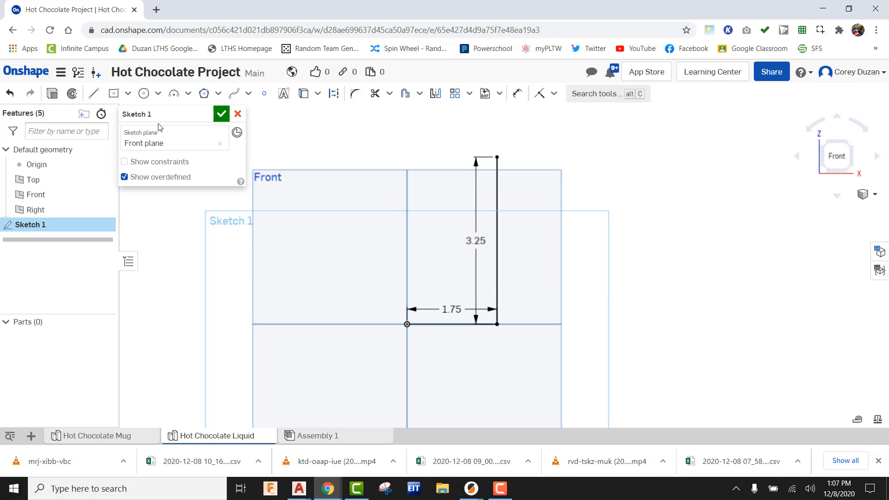
- Draw a vertical line from the origin up to the height of the outer line's upper endpoint
click(94, 93)
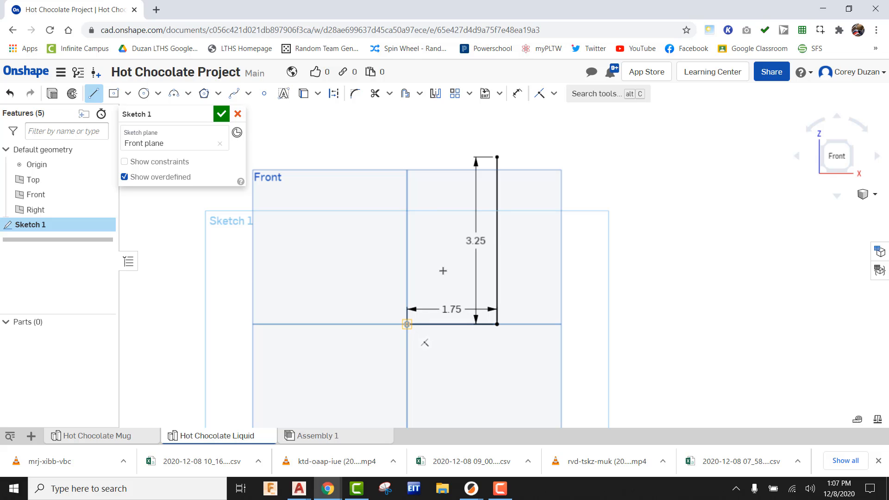
click(407, 324)
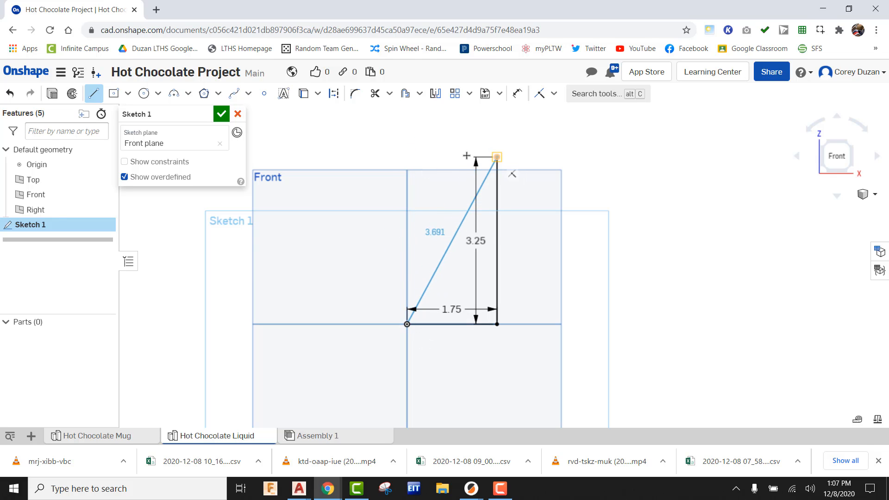
click(408, 156)
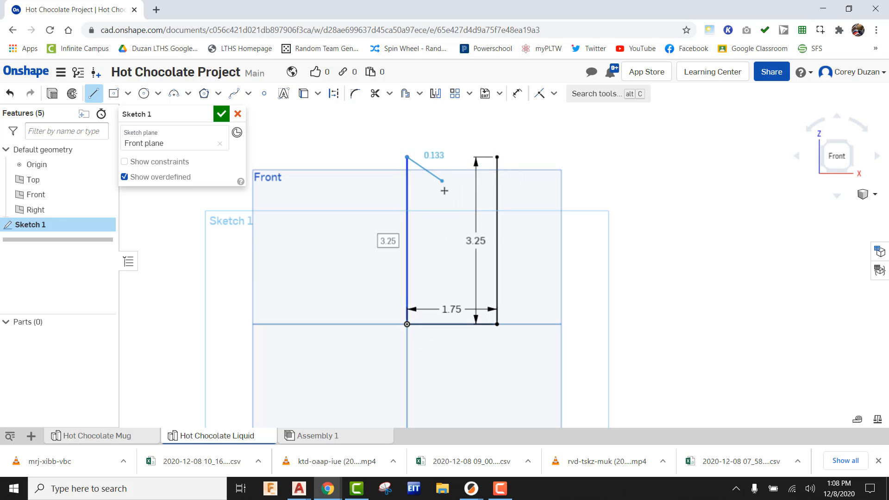
key(Escape)
- Close the profile with a wavy spline joining the upper endpoints of the two vertical lines, and finish the sketch
scroll(442, 218, up, 5)
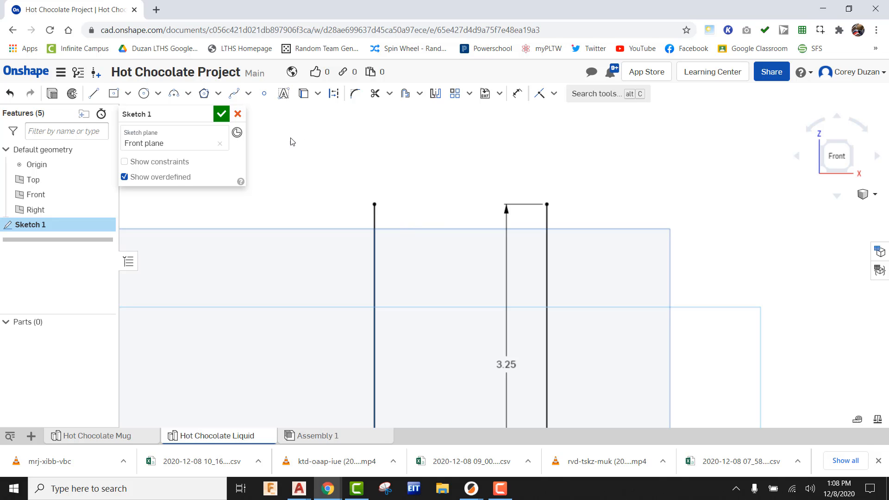
click(234, 93)
scroll(425, 189, up, 1)
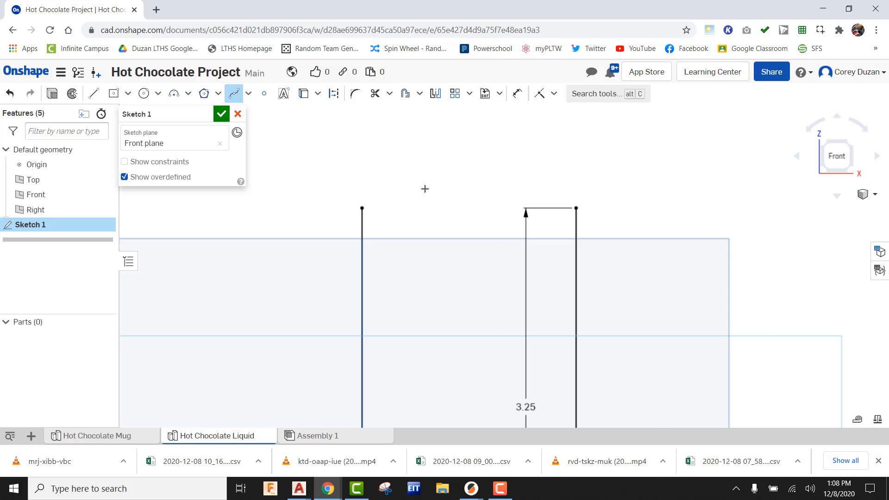
click(362, 208)
scroll(377, 203, up, 1)
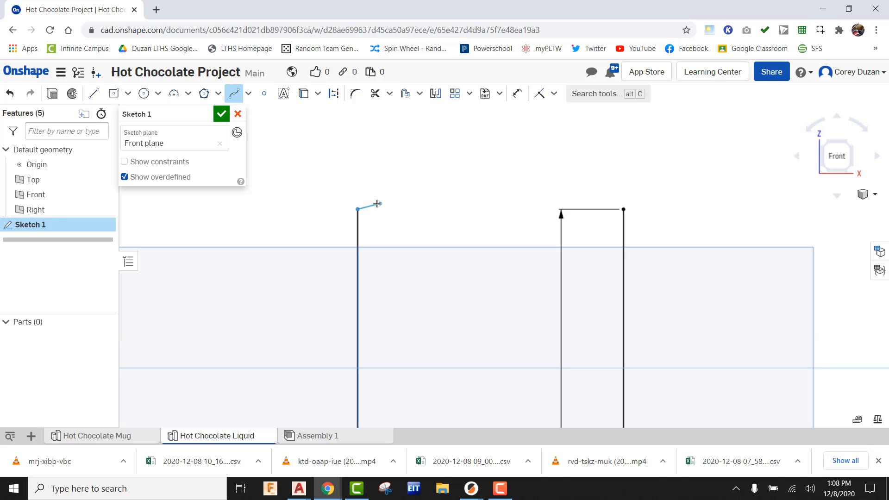
click(406, 202)
click(482, 225)
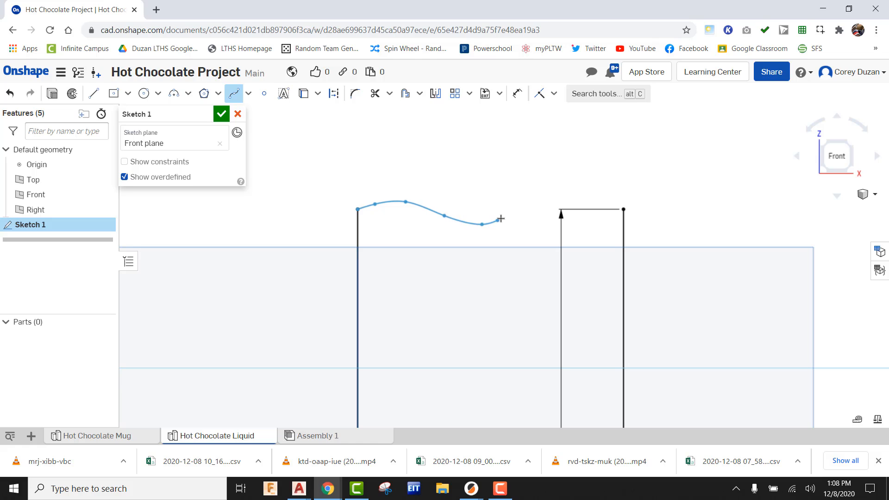
click(504, 217)
click(534, 218)
click(574, 217)
click(597, 207)
scroll(596, 207, up, 3)
scroll(613, 211, up, 2)
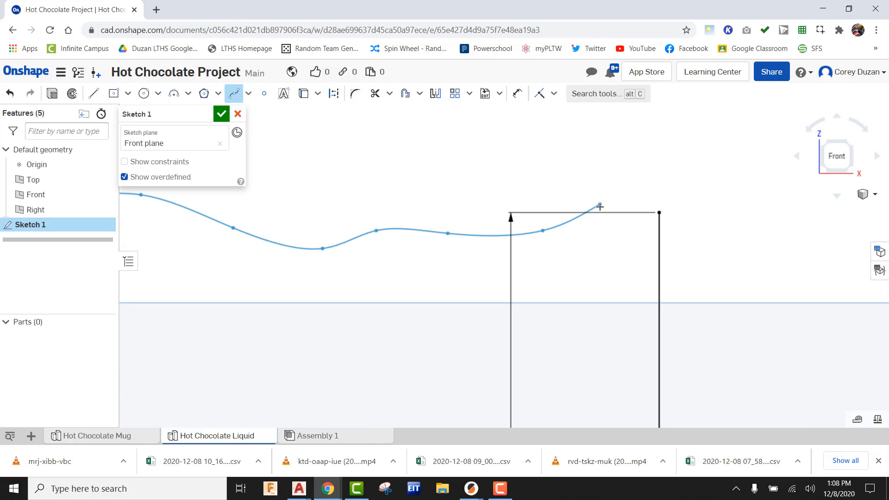
double_click(658, 212)
scroll(636, 259, down, 5)
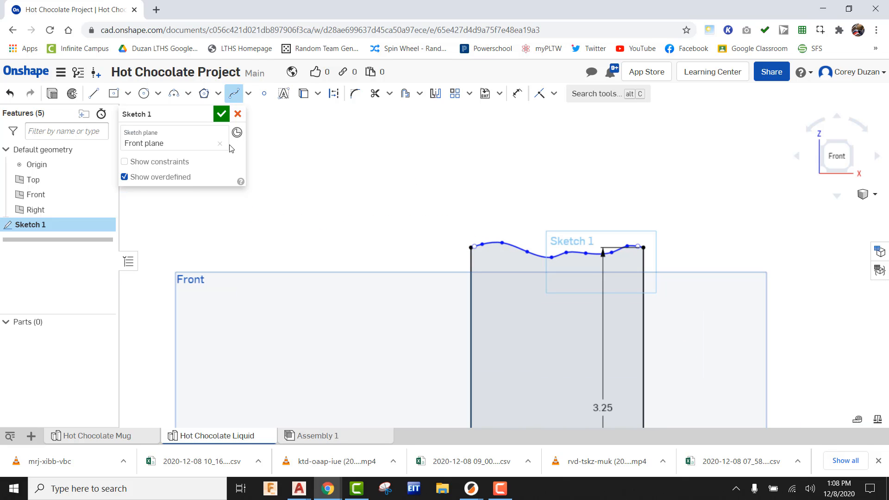
click(222, 114)
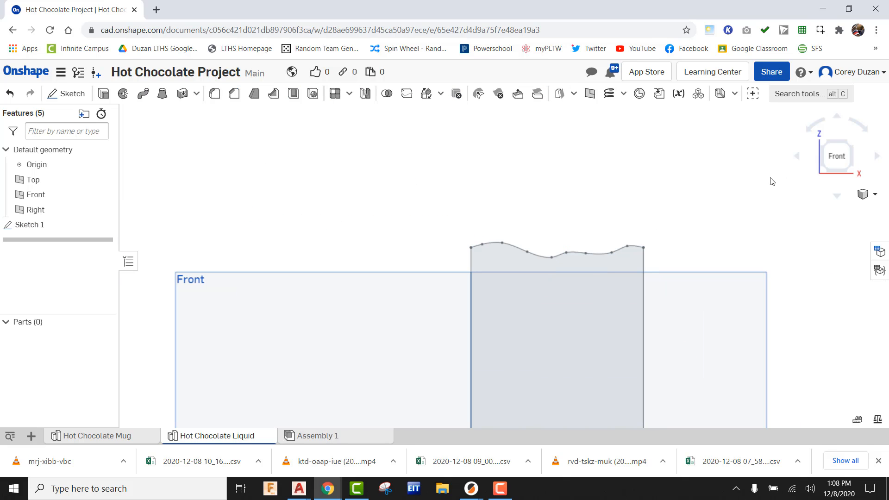
- Revolve the closed profile a full turn as a new solid about the vertical line through the origin
click(850, 147)
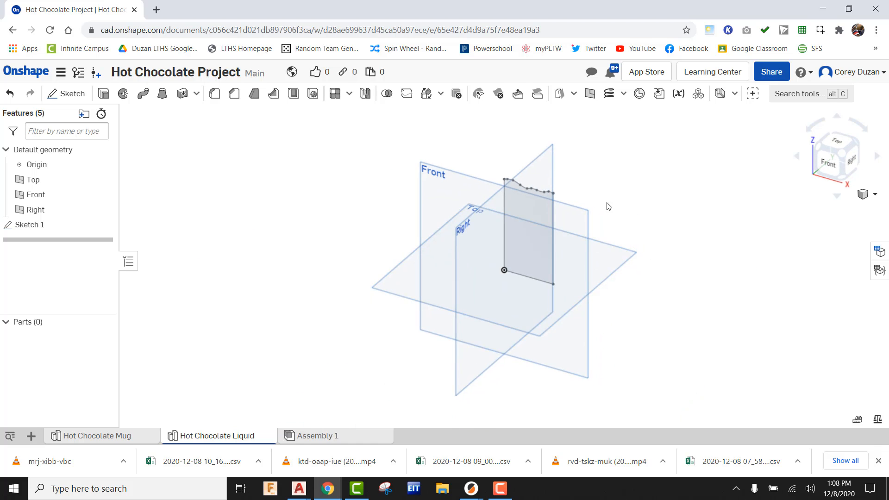
click(123, 93)
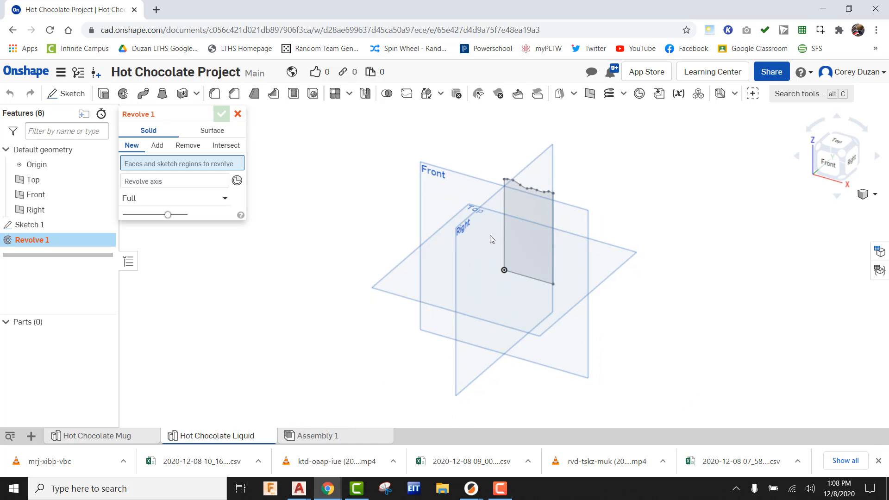
click(511, 226)
click(176, 195)
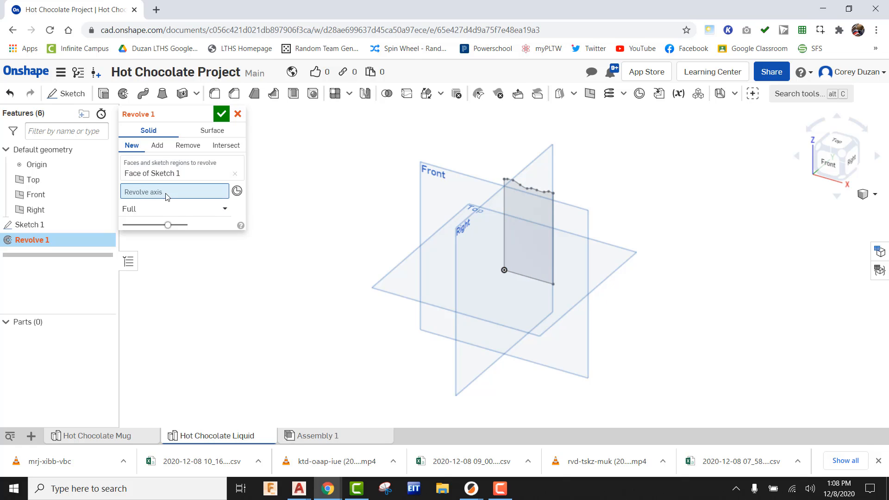
click(503, 221)
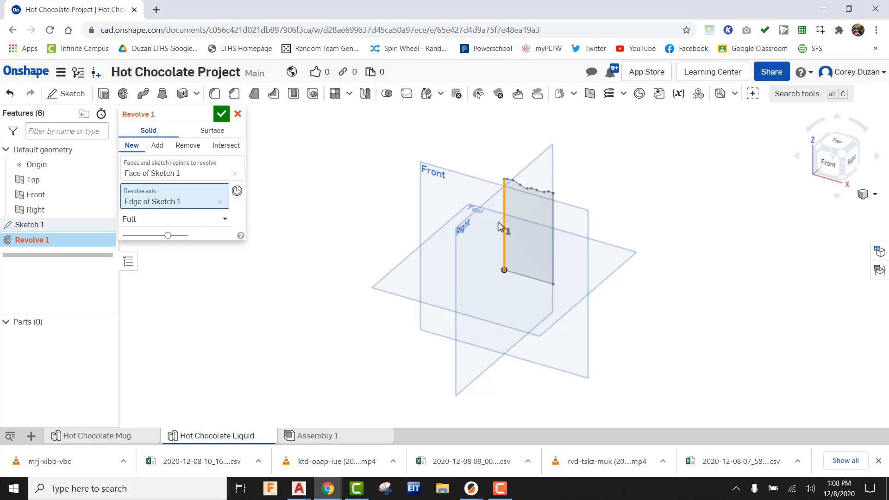
click(221, 115)
scroll(505, 226, up, 2)
middle_drag(582, 243, 518, 295)
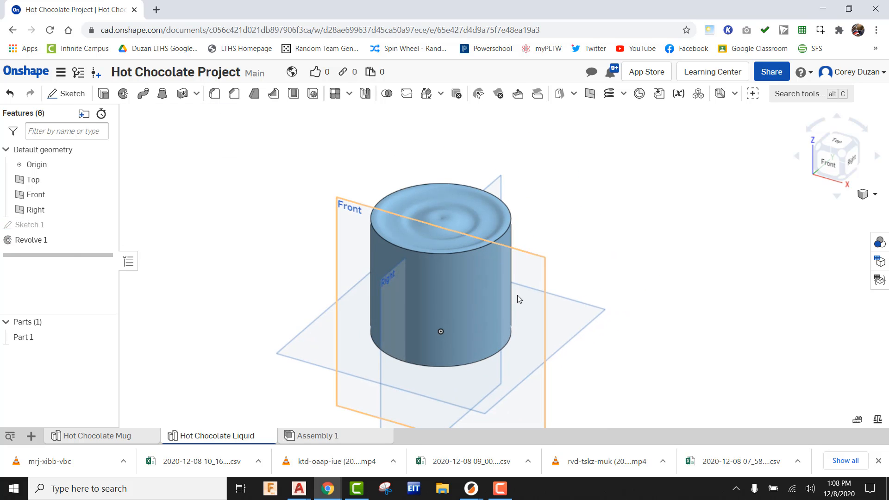
- Change the liquid part's appearance colour to reddish brown 982D0D
click(877, 244)
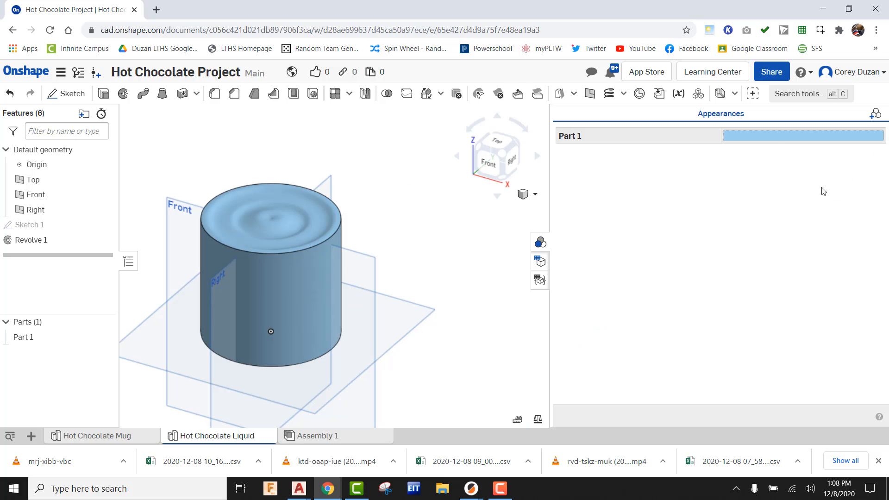
click(770, 135)
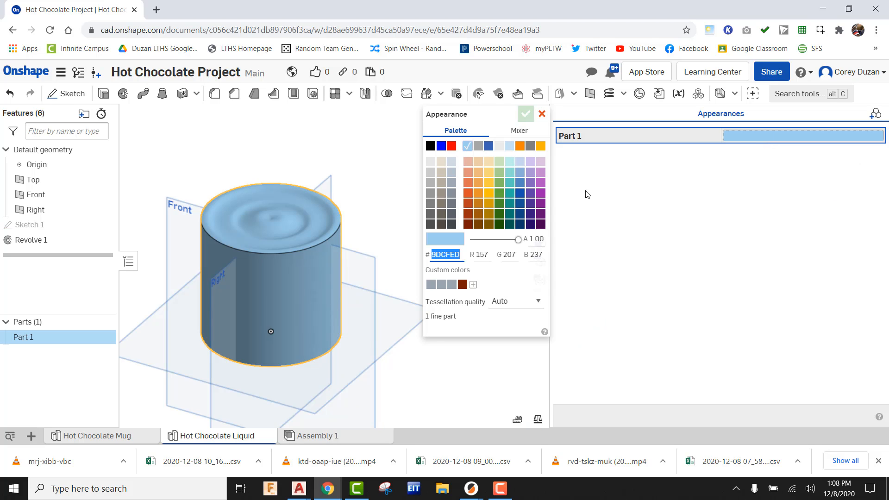
click(468, 214)
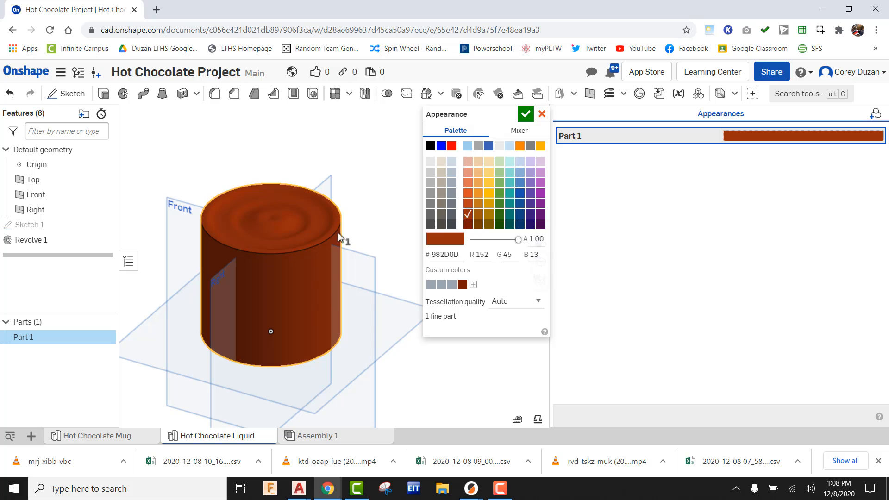
click(525, 114)
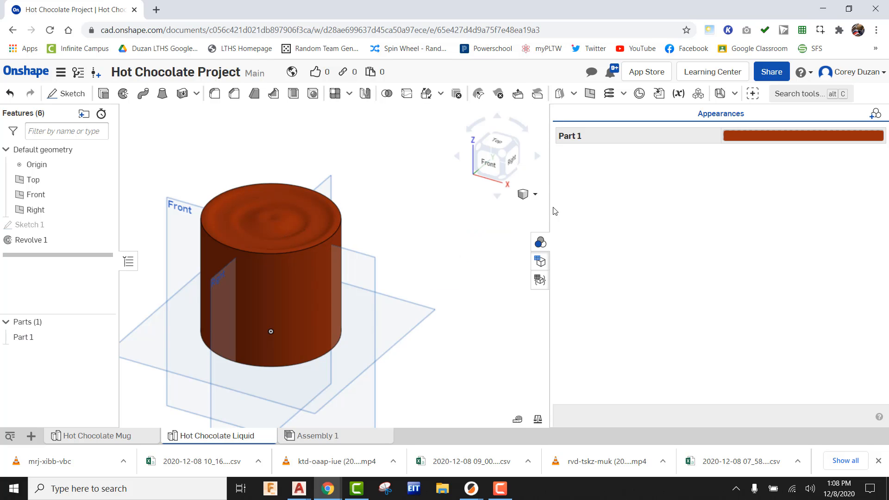
click(540, 241)
middle_drag(533, 270, 591, 228)
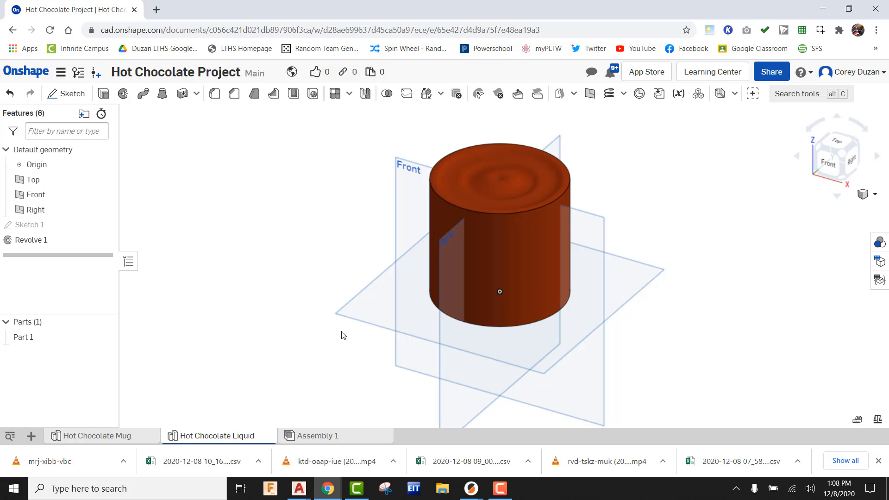
- Create a new Part Studio and rename it "Marshmallow"
click(31, 436)
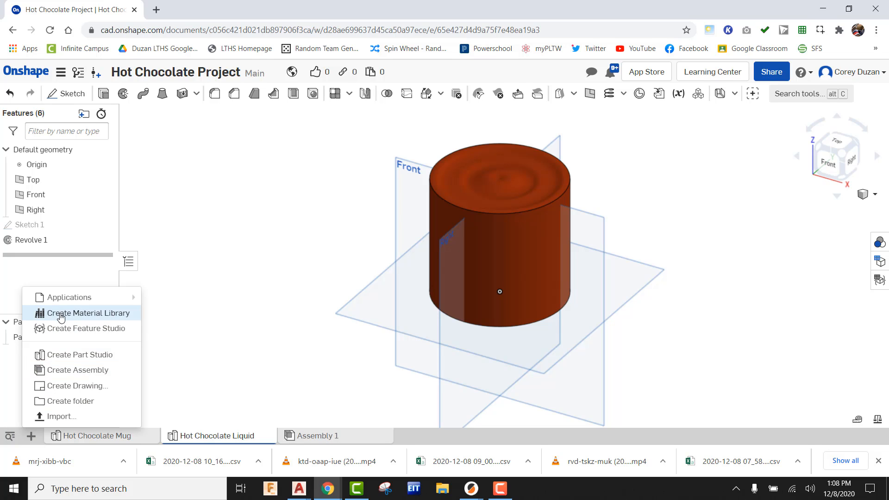
click(60, 354)
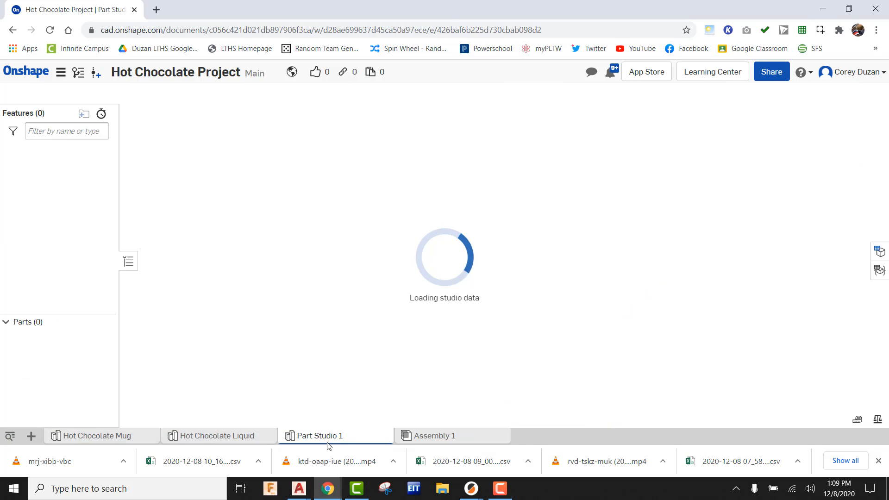
right_click(327, 443)
click(328, 347)
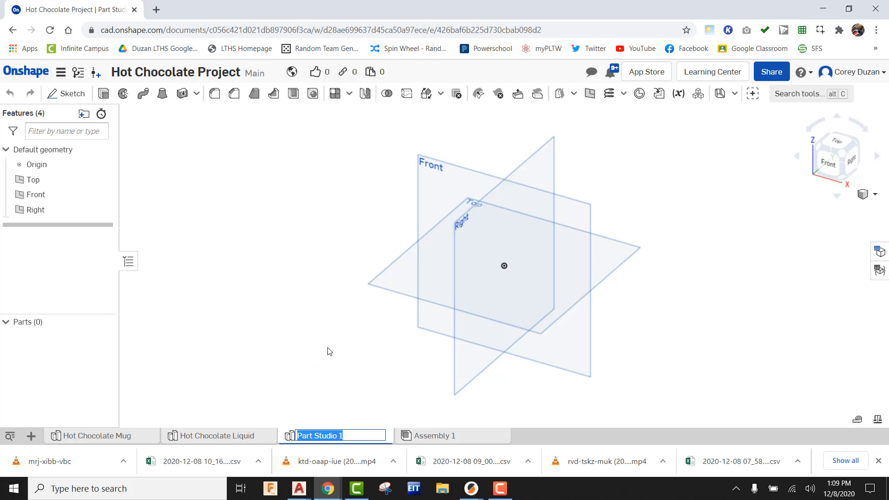
text(Marshmall)
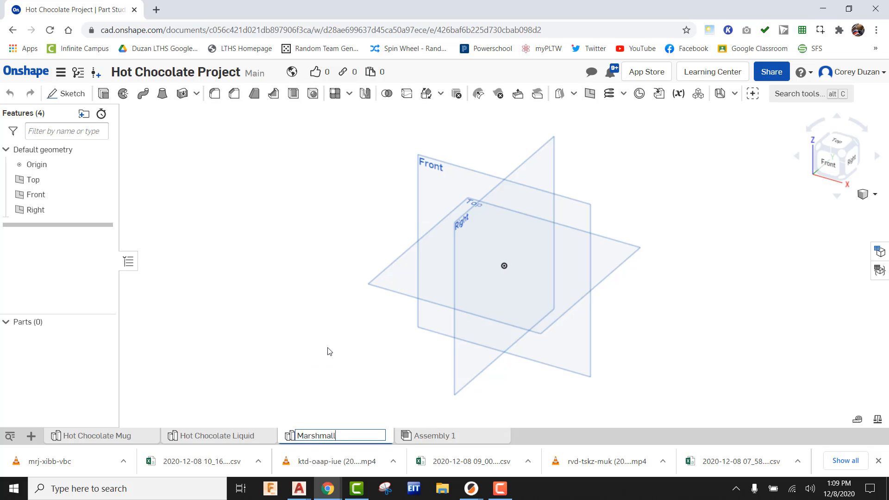
text(ow)
key(Return)
- Sketch a 0.35 in diameter circle centred on the origin on the Front plane and finish the sketch
click(66, 94)
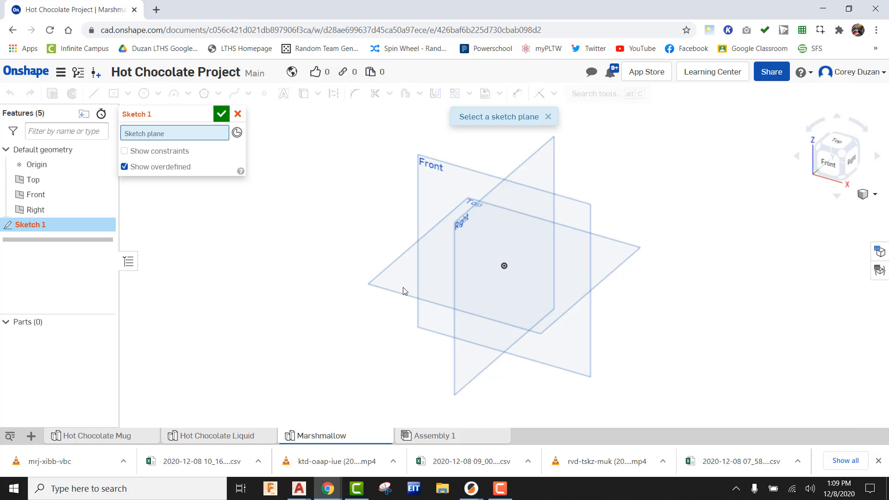
click(471, 176)
click(829, 162)
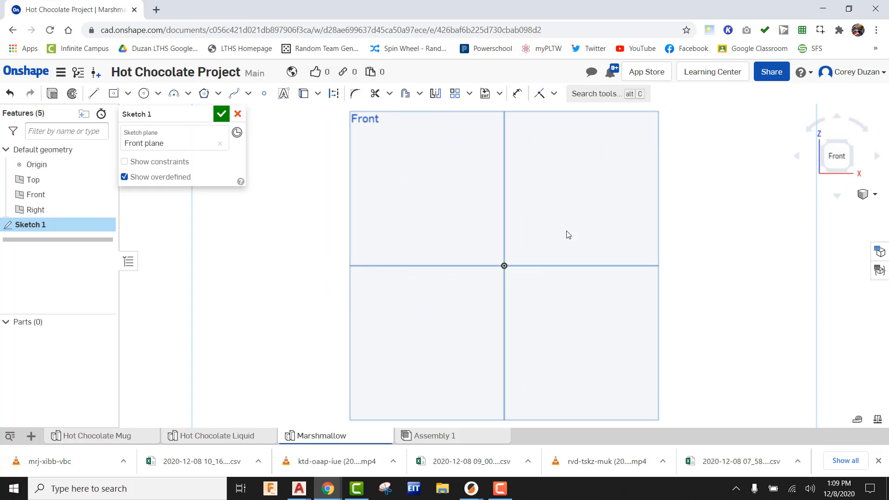
click(144, 93)
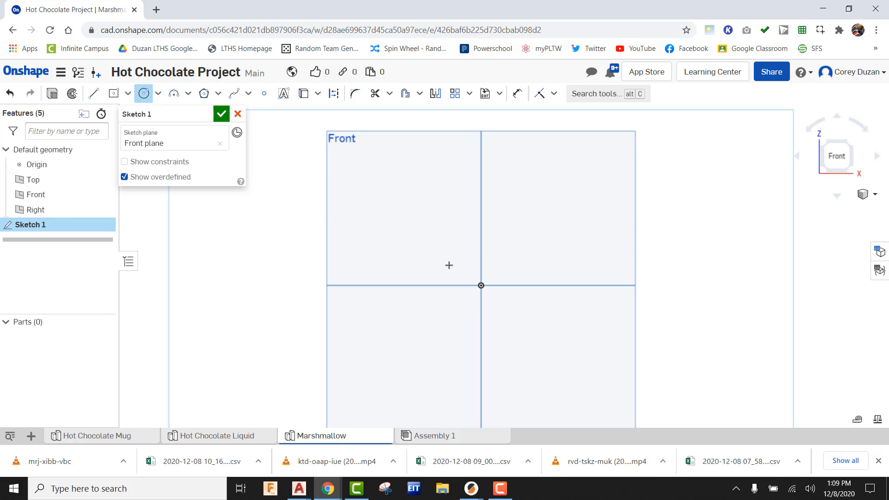
click(481, 285)
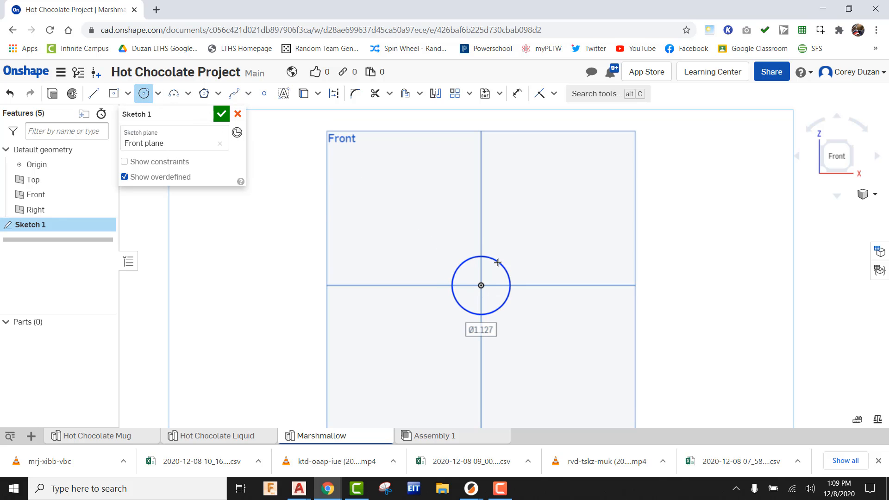
click(497, 262)
text(0.35)
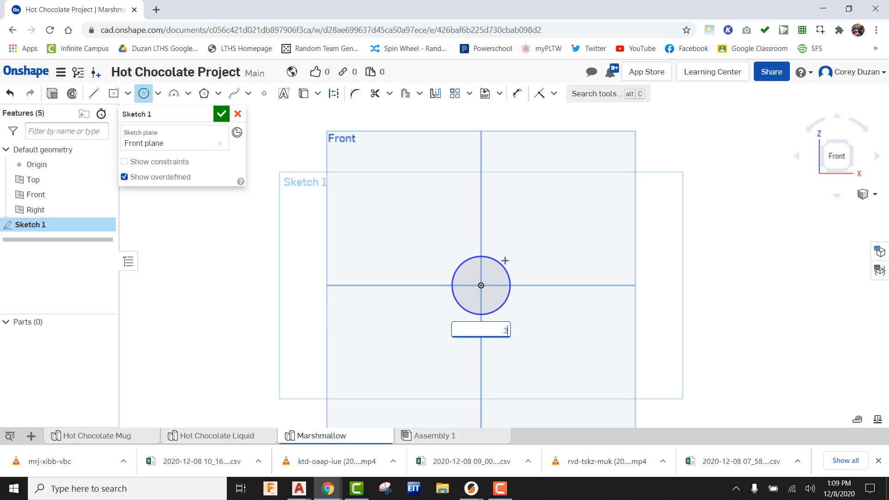
key(Return)
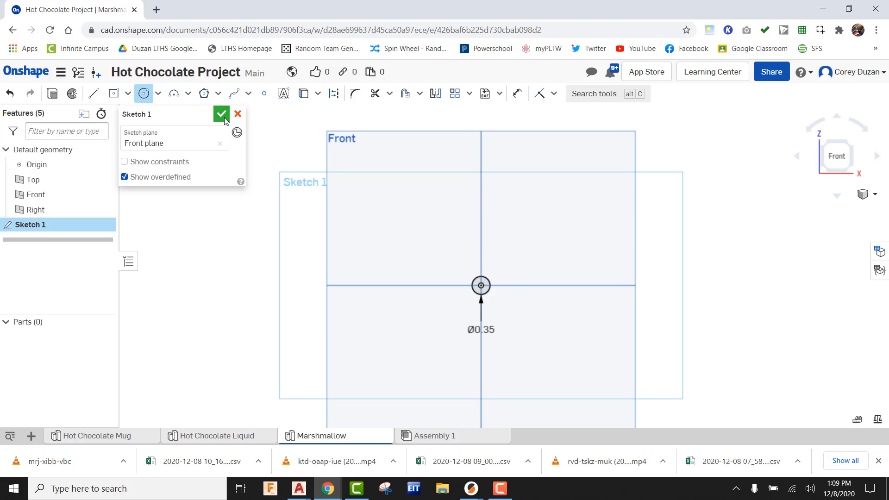
click(221, 113)
- Extrude the circle as a new solid with a blind depth roughly half the default length
right_drag(800, 221, 799, 199)
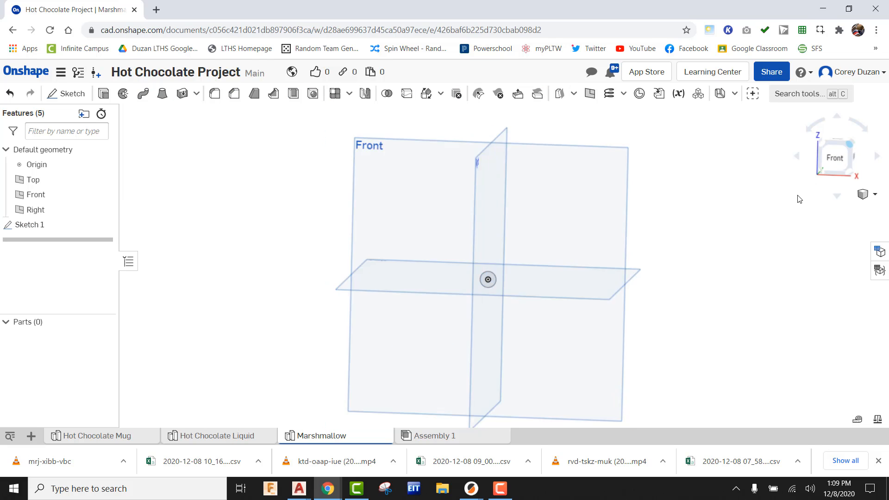
key(p)
click(103, 93)
scroll(659, 279, up, 5)
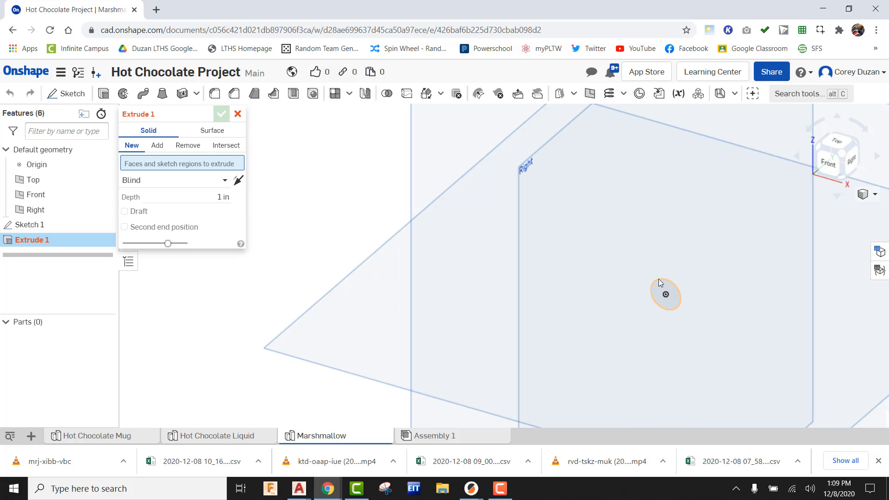
click(659, 280)
click(214, 206)
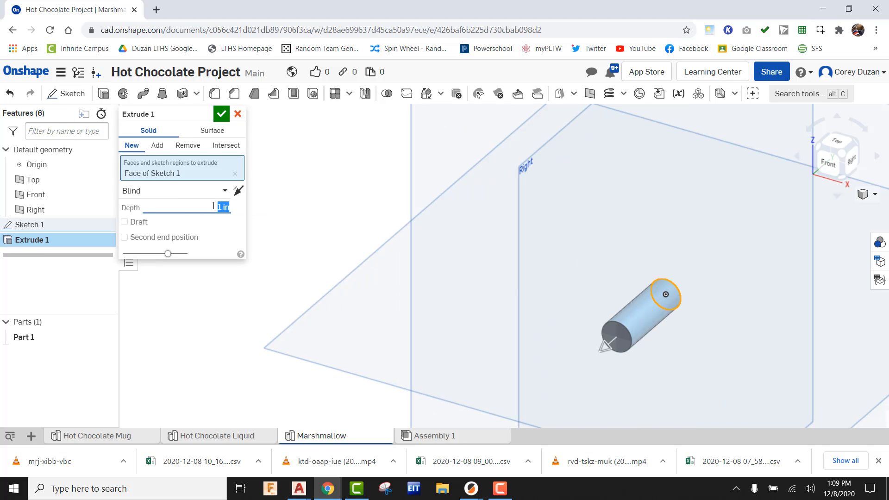
text(0)
key(BackSpace)
click(221, 114)
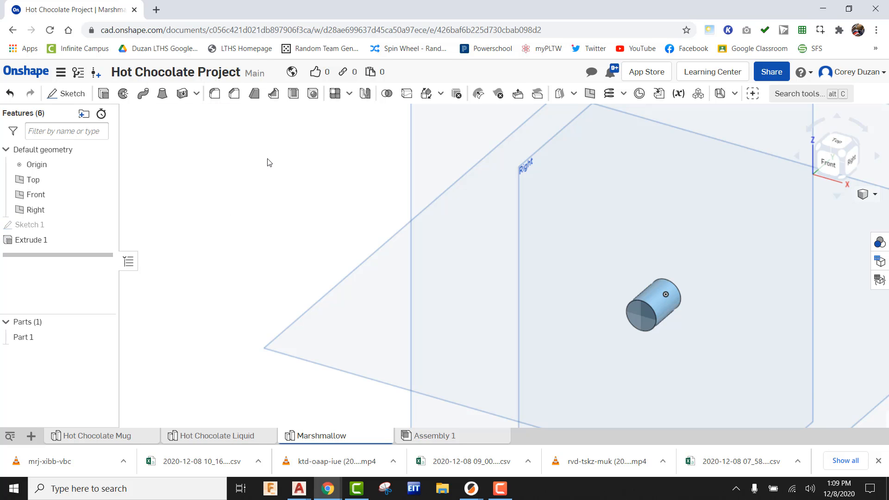
- Fillet both circular end edges of the marshmallow cylinder with a 0.05 in radius
middle_drag(364, 245, 144, 187)
scroll(443, 255, up, 4)
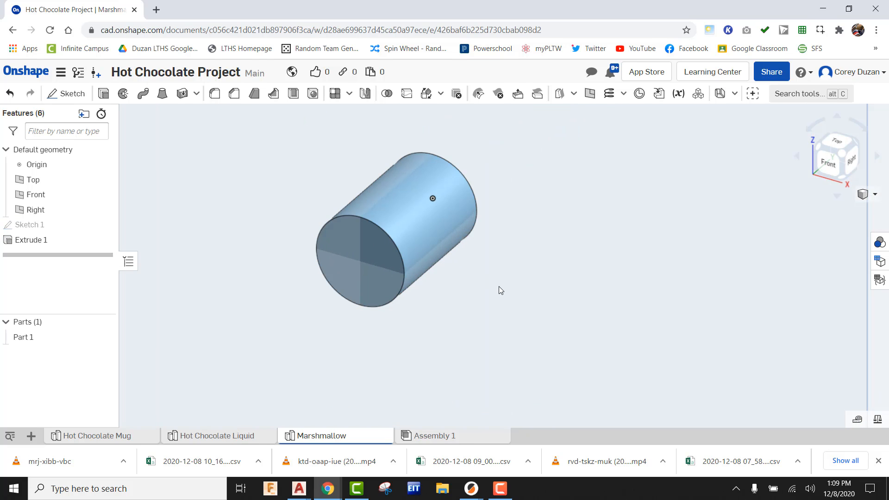
scroll(532, 305, down, 3)
scroll(468, 274, up, 3)
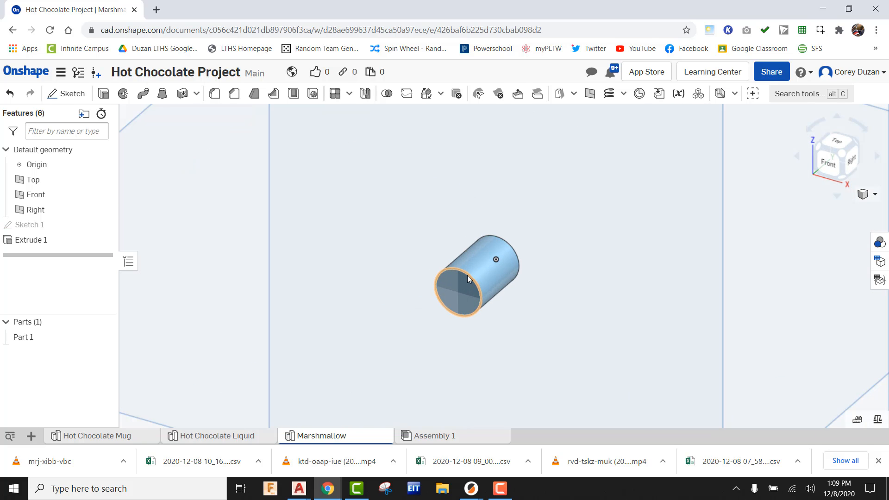
click(214, 93)
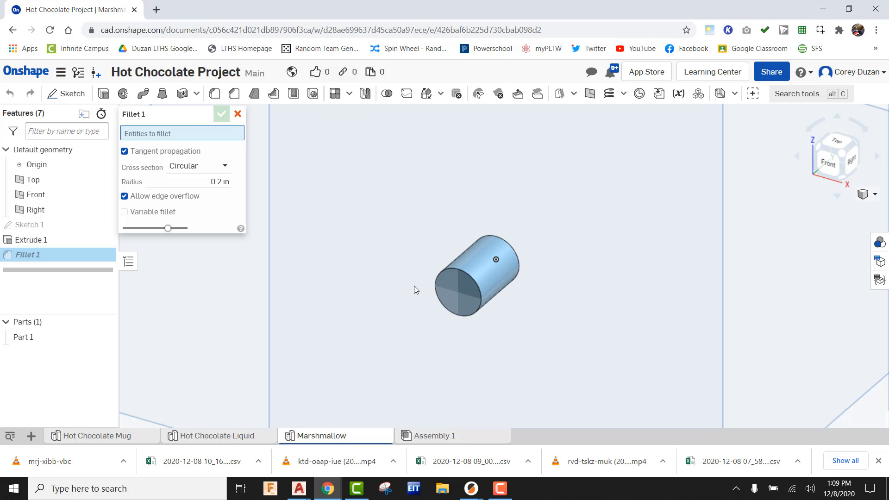
click(459, 270)
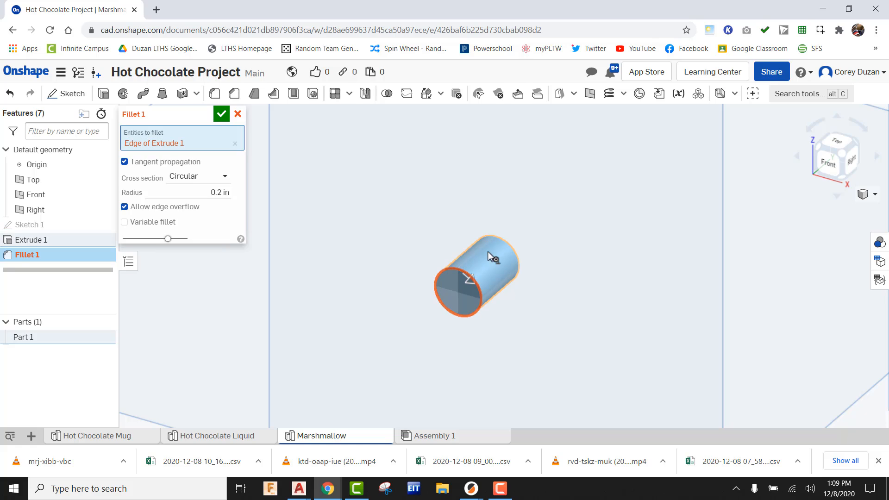
click(499, 240)
click(224, 207)
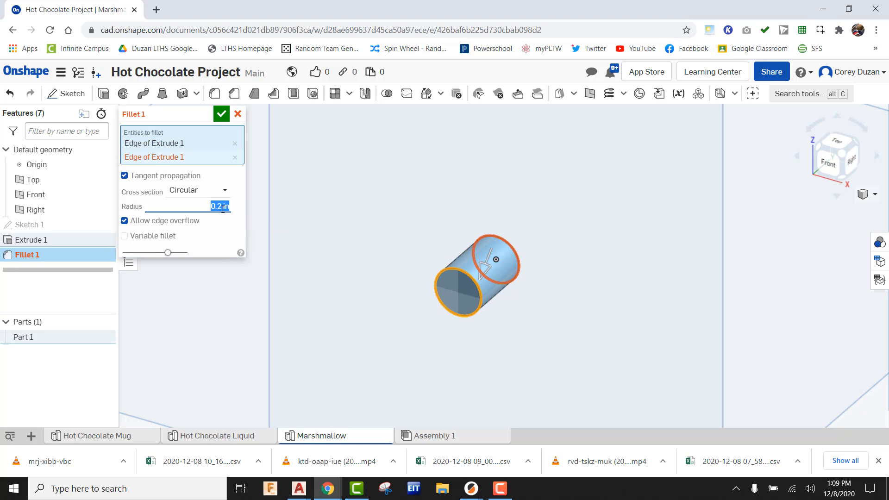
text(0.5)
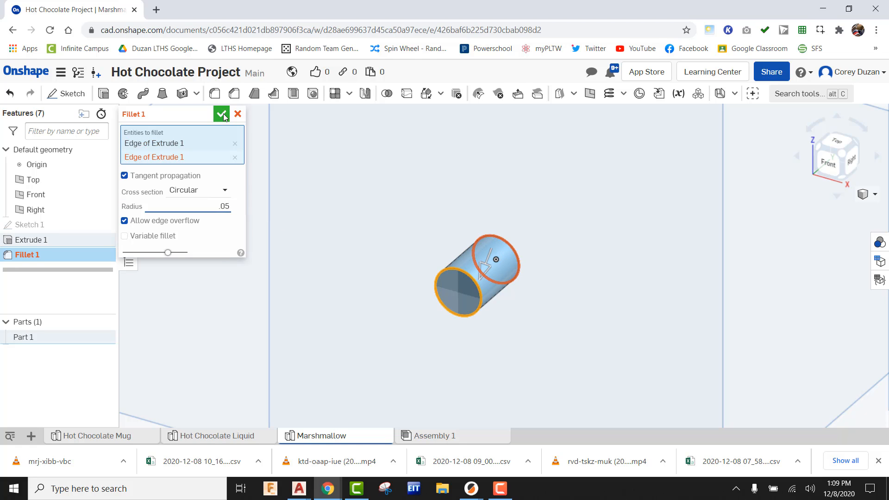
key(Return)
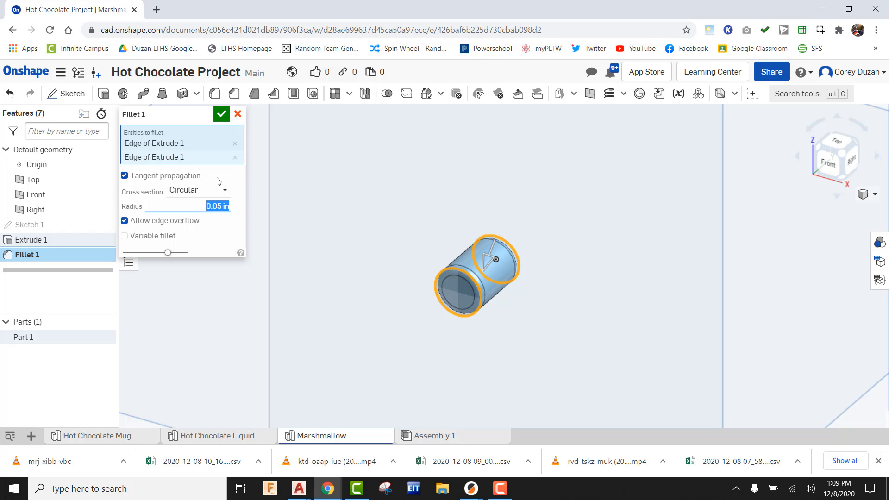
click(221, 113)
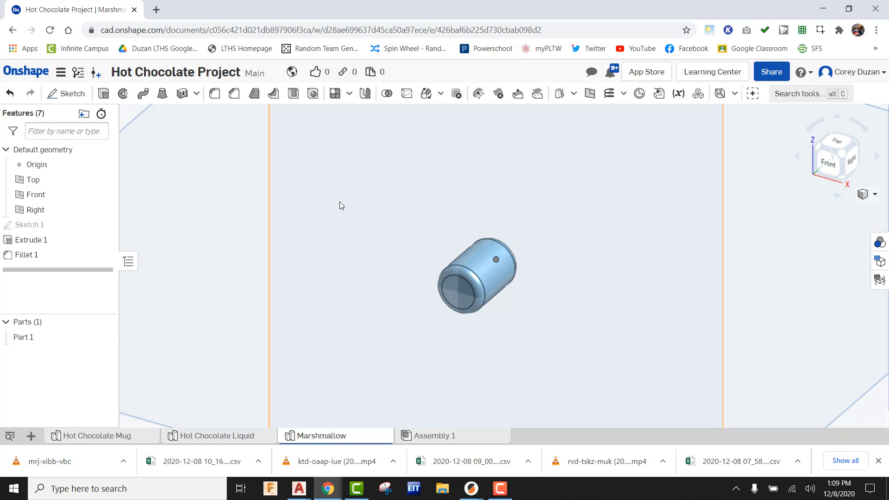
- Change the marshmallow part's appearance to the very light grey, near-white palette colour
scroll(488, 272, down, 5)
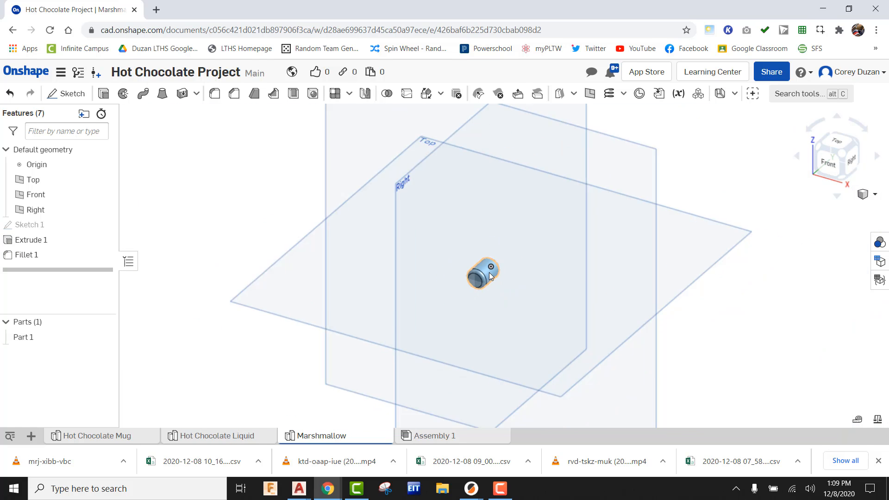
click(878, 241)
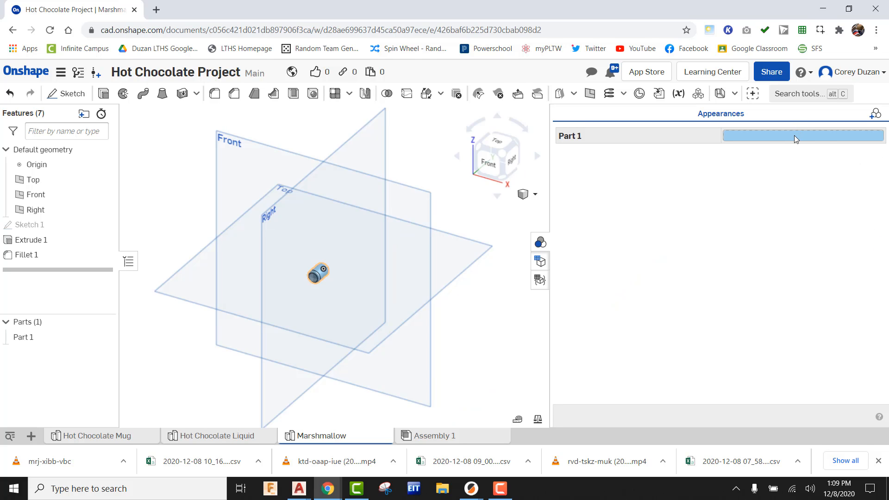
click(777, 137)
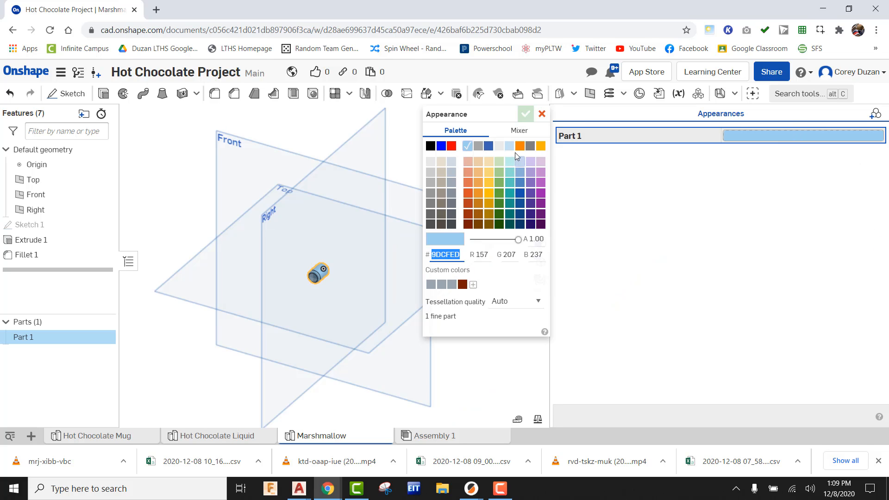
click(498, 146)
click(525, 114)
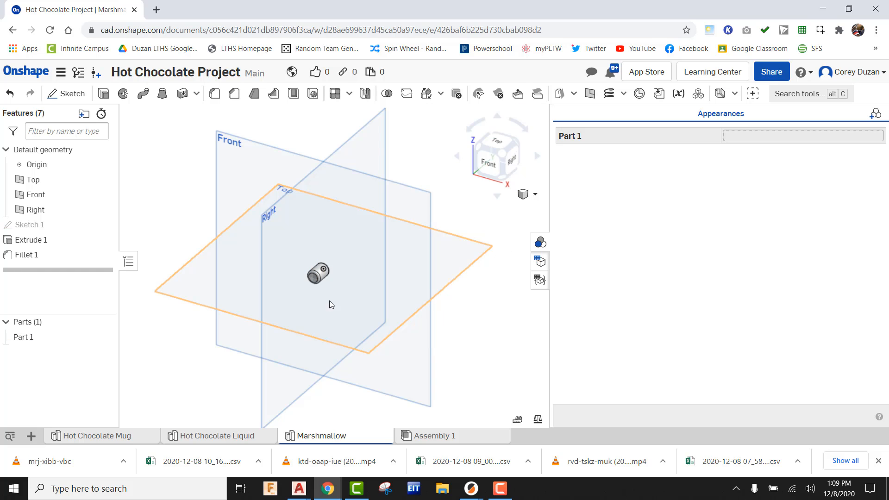
scroll(304, 285, up, 5)
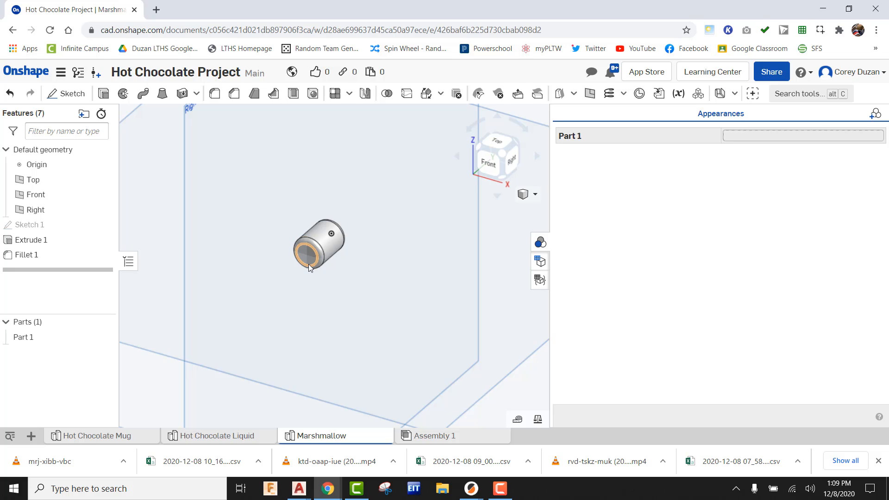
- Insert the Hot Chocolate Mug into Assembly 1, placing it freely beside the origin
click(428, 436)
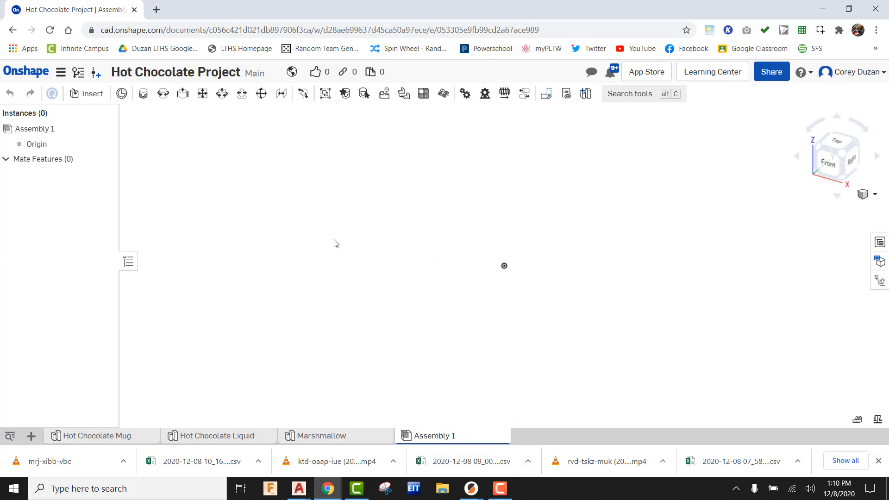
click(88, 93)
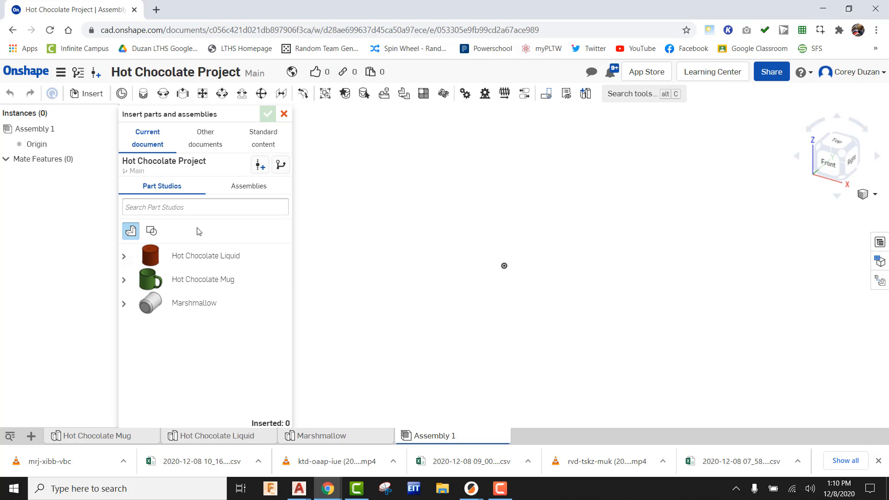
click(200, 281)
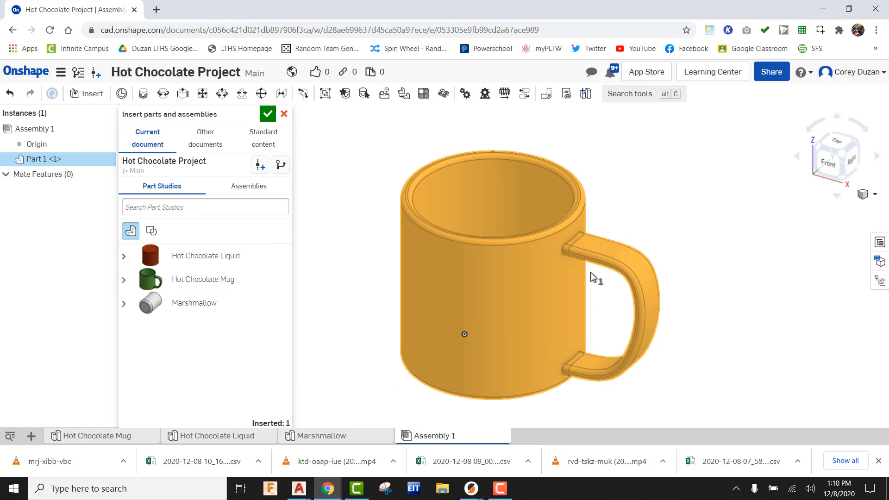
click(267, 113)
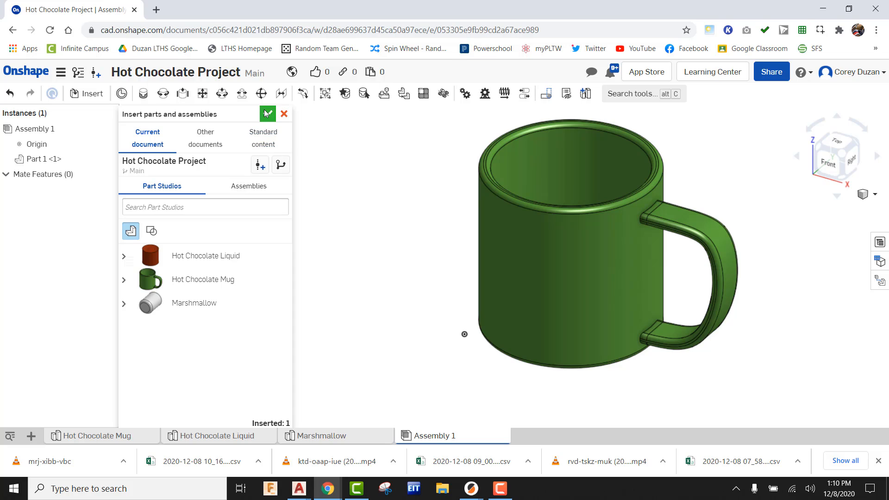
- Fix the mug instance in place in the assembly
middle_drag(576, 236, 441, 255)
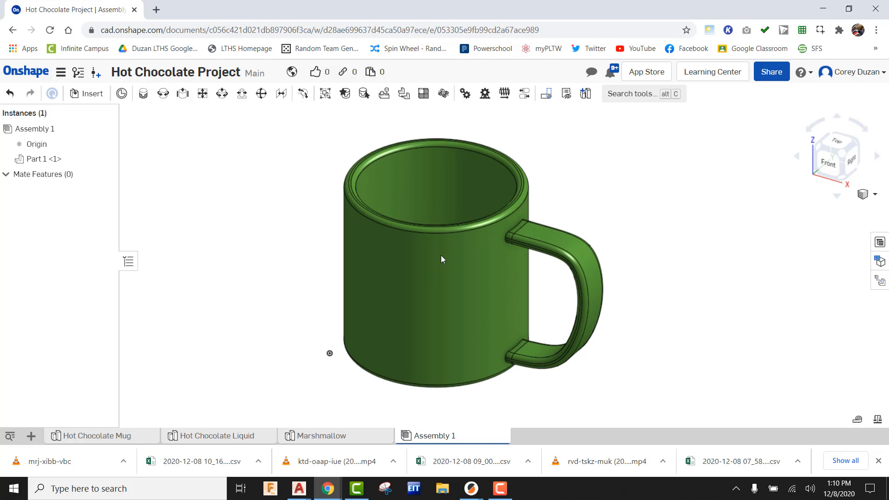
right_click(429, 203)
click(455, 168)
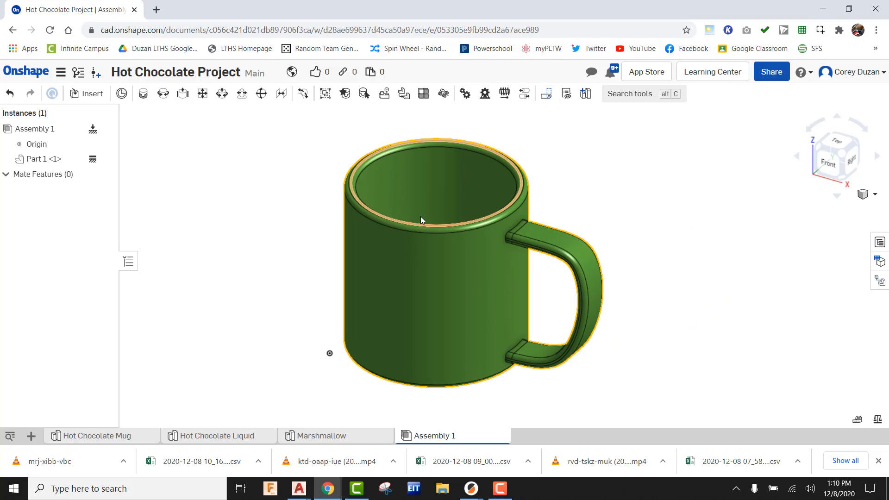
- Insert the Hot Chocolate Liquid part into the assembly, placing it in the free space beyond the mug's handle
scroll(350, 212, down, 3)
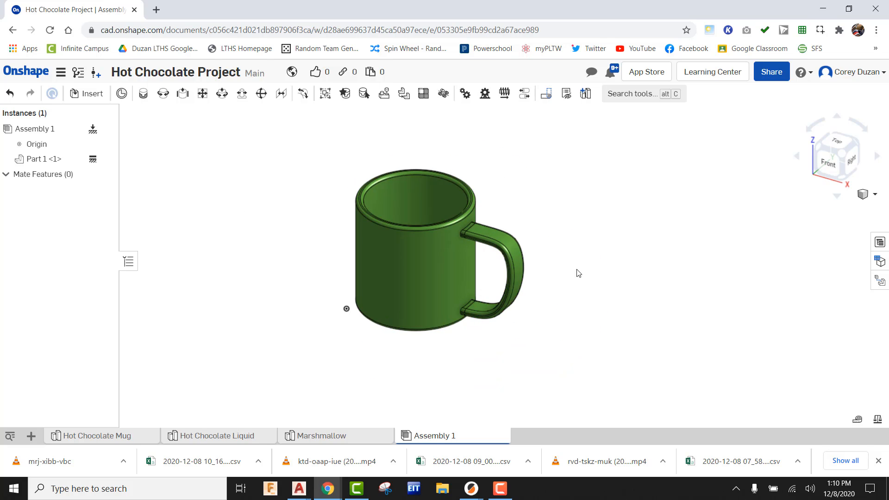
click(78, 93)
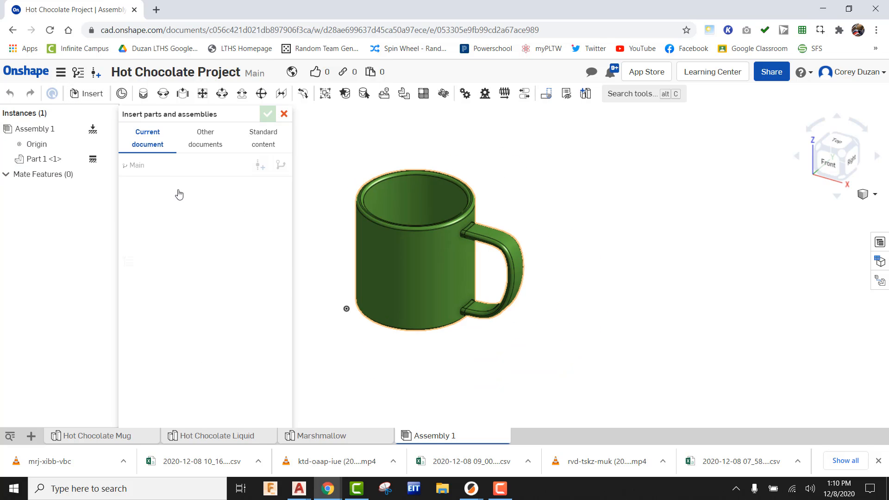
click(189, 256)
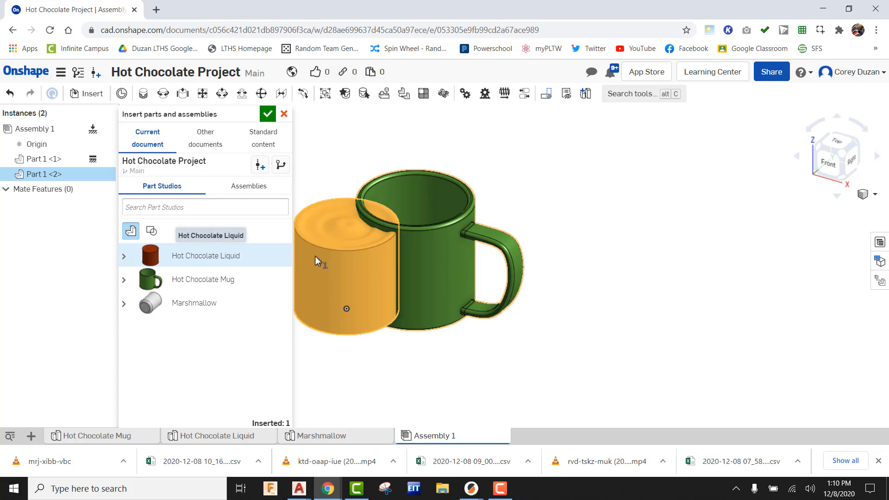
click(642, 250)
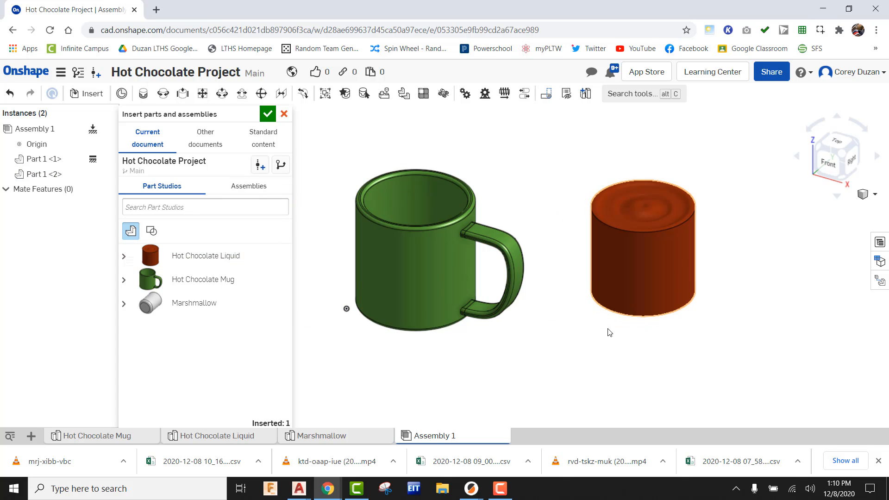
- Insert two Marshmallow instances into the assembly, placing them just below the liquid part
click(195, 309)
click(639, 334)
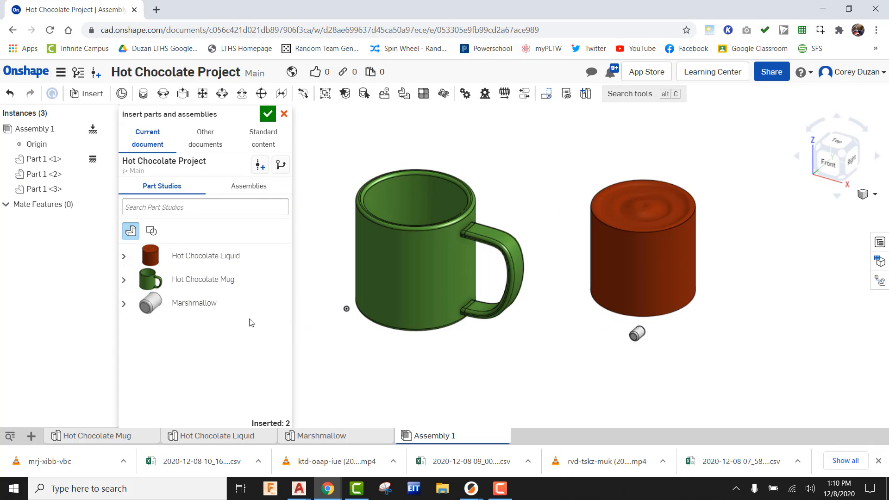
click(203, 305)
click(689, 347)
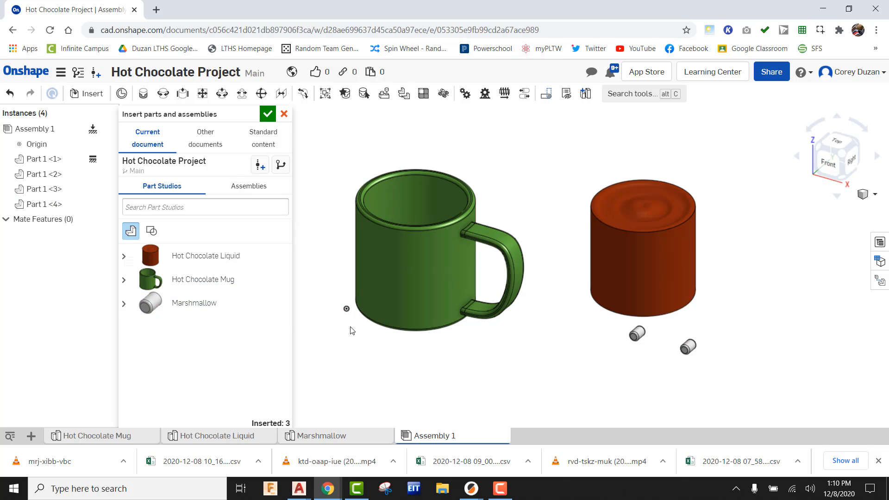
- Insert two more Marshmallow instances beside the existing ones, just below the liquid part, and finish inserting parts
click(194, 303)
click(733, 332)
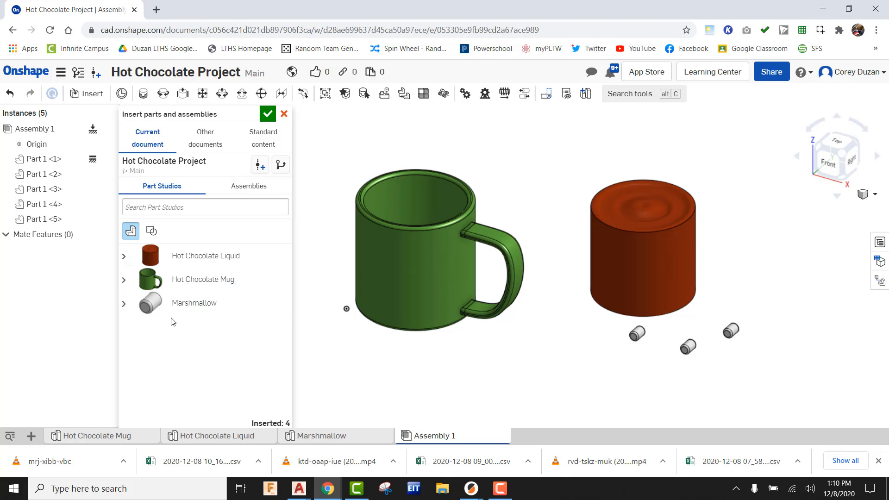
click(180, 303)
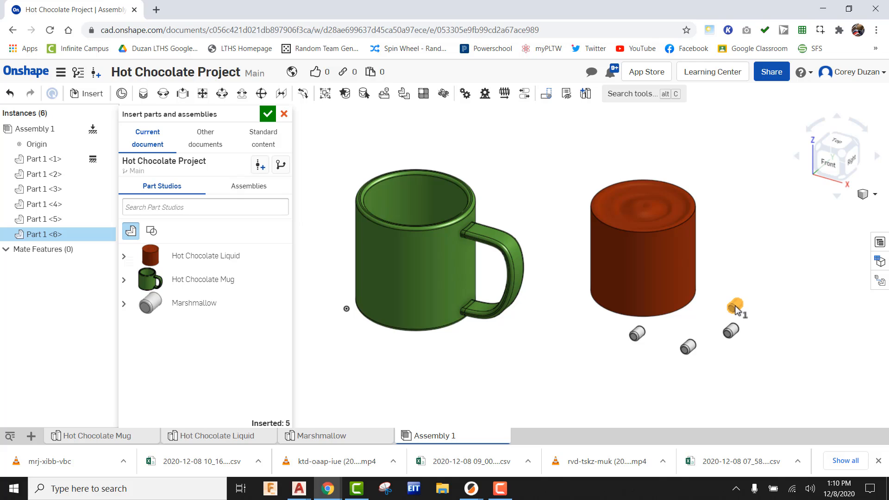
click(736, 308)
click(284, 114)
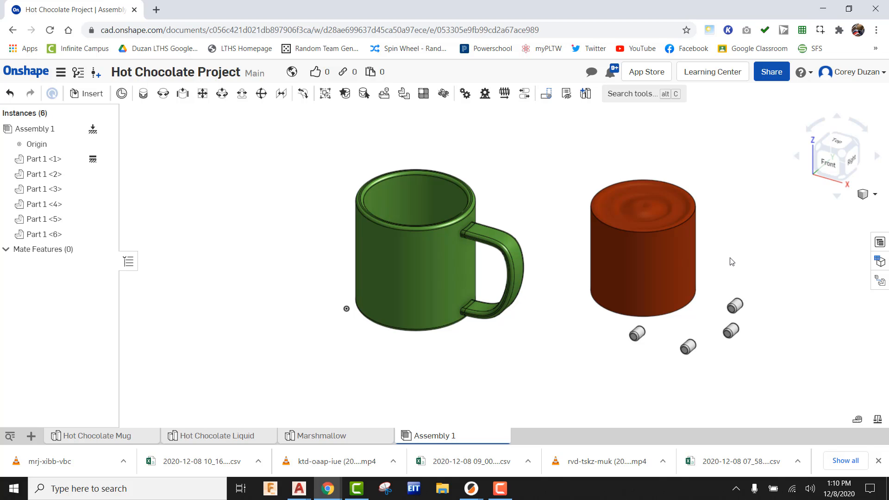
- Add a Fastened mate joining the centre of the liquid's bottom face to the centre of the mug's inside floor
scroll(545, 237, down, 2)
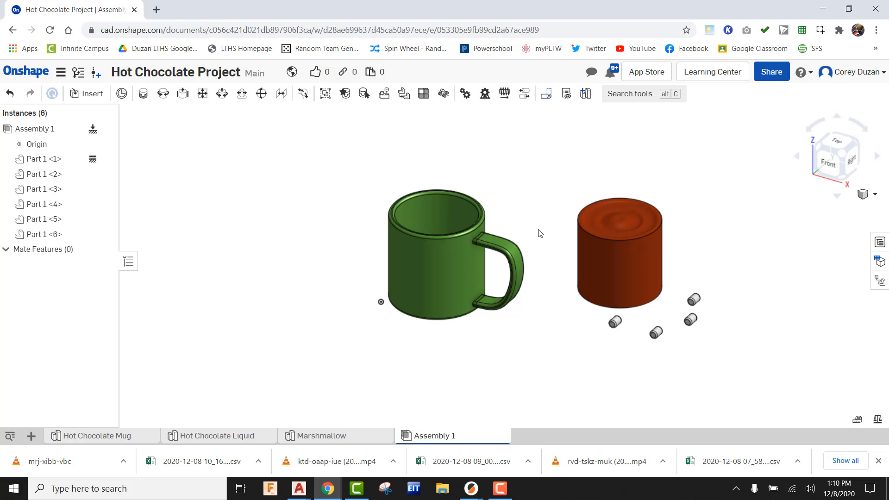
right_drag(539, 233, 548, 259)
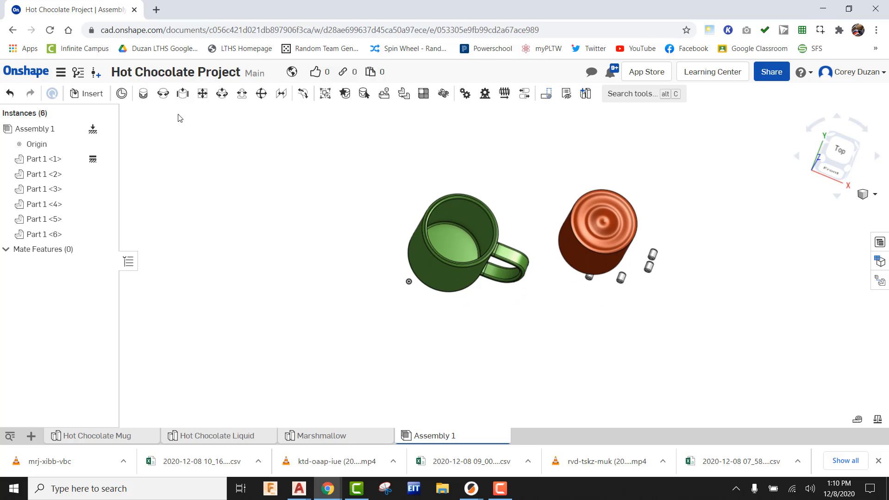
click(144, 94)
right_drag(363, 250, 367, 162)
scroll(584, 292, up, 5)
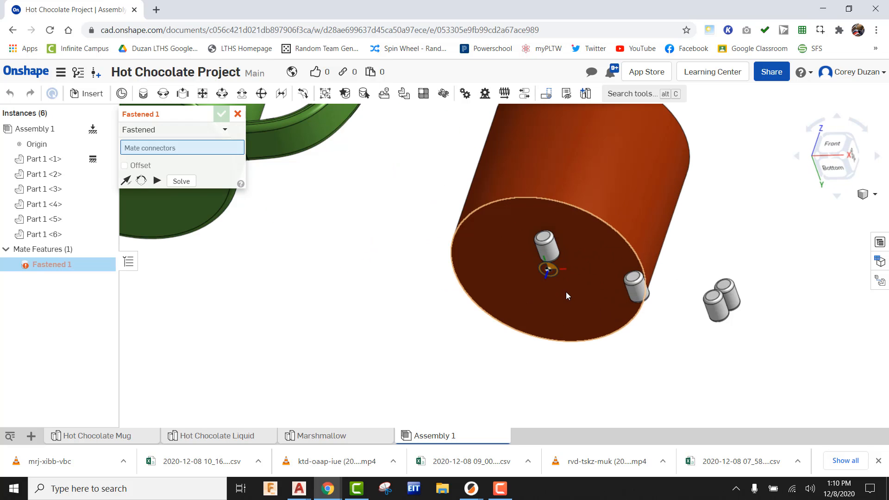
click(566, 293)
scroll(565, 292, down, 5)
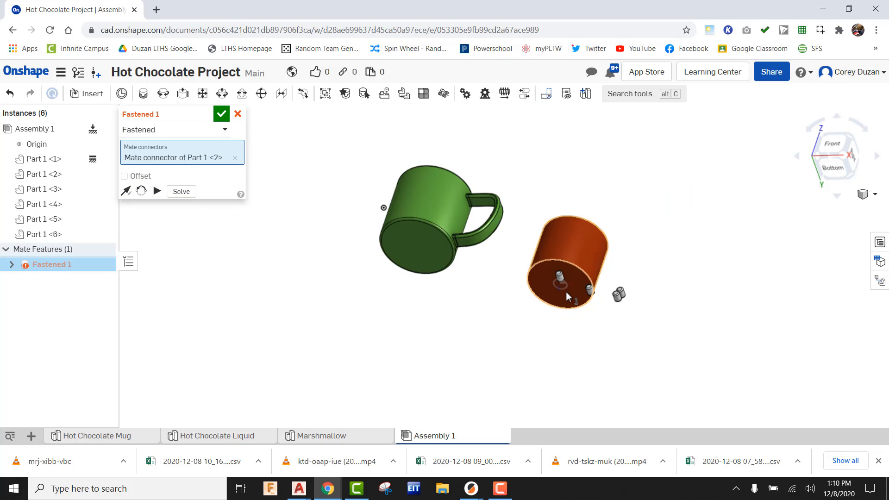
right_drag(473, 233, 469, 322)
scroll(425, 231, up, 5)
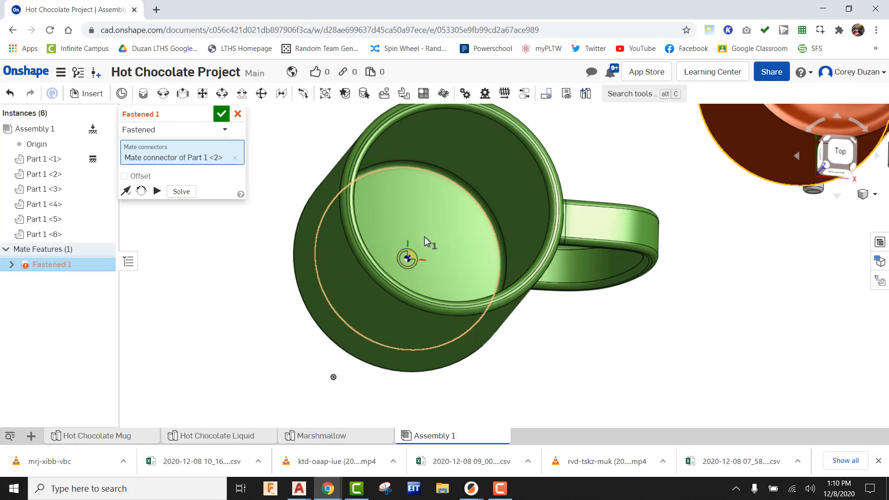
click(424, 237)
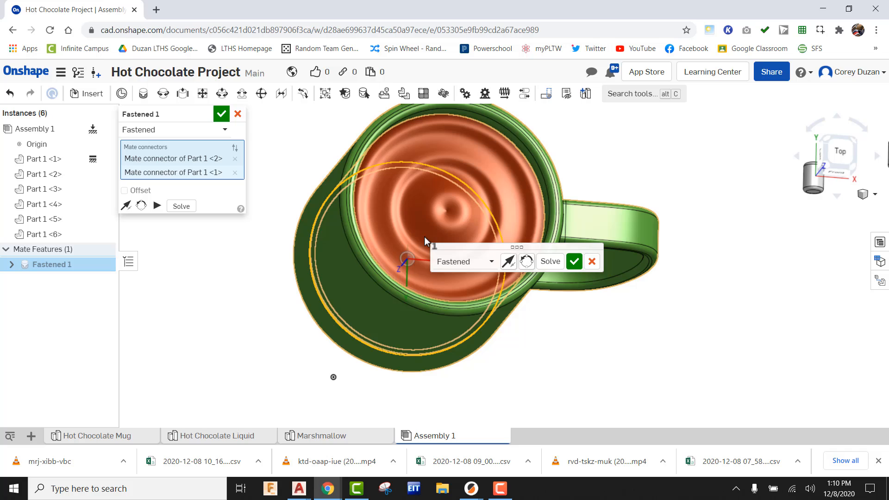
click(574, 261)
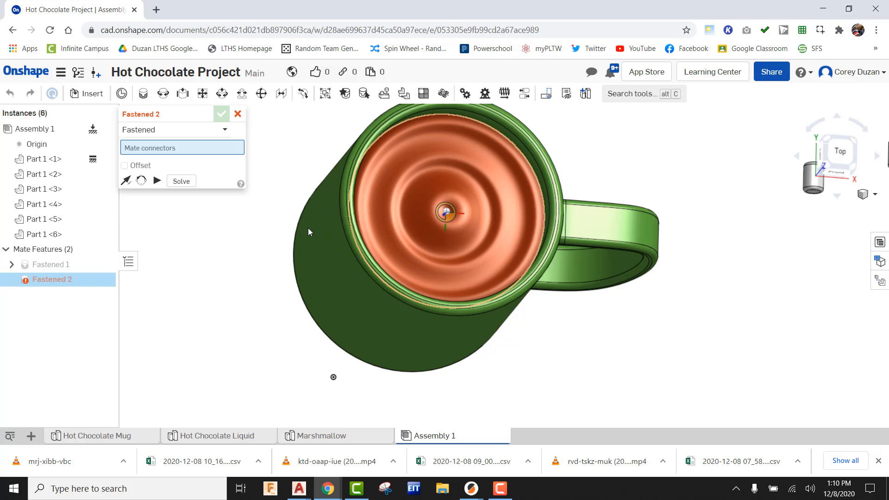
click(237, 114)
- Start a Fastened mate between the end face of the marshmallow nearest the mug and the centre of the mug's underside
scroll(318, 262, down, 5)
mouse_move(489, 301)
right_down()
mouse_move(487, 261)
mouse_move(502, 318)
mouse_move(492, 287)
mouse_move(495, 296)
right_up()
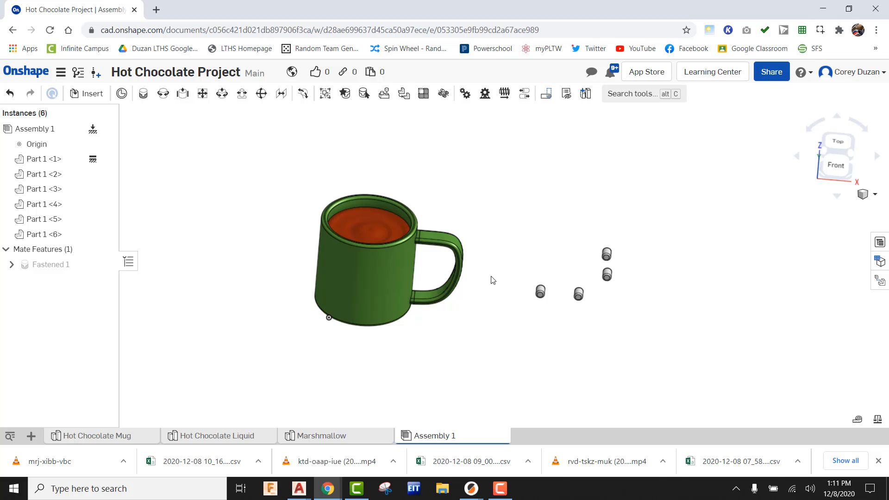
click(143, 94)
scroll(575, 331, up, 8)
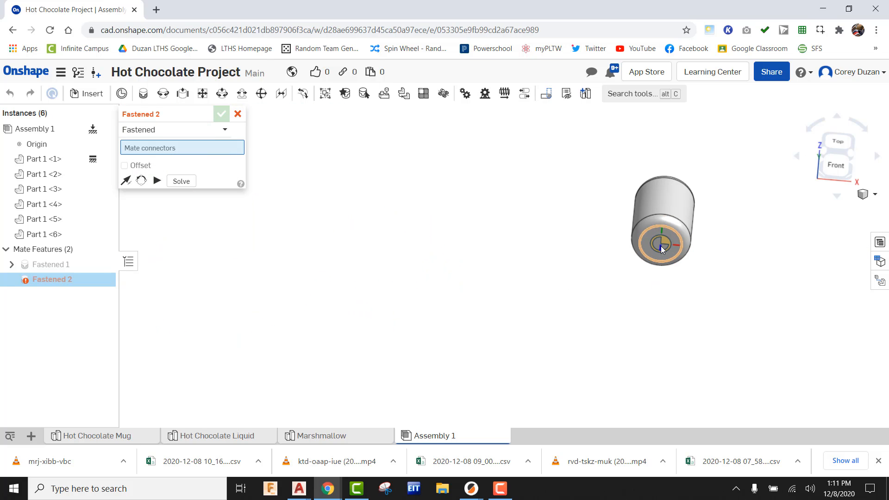
click(660, 245)
scroll(661, 245, down, 8)
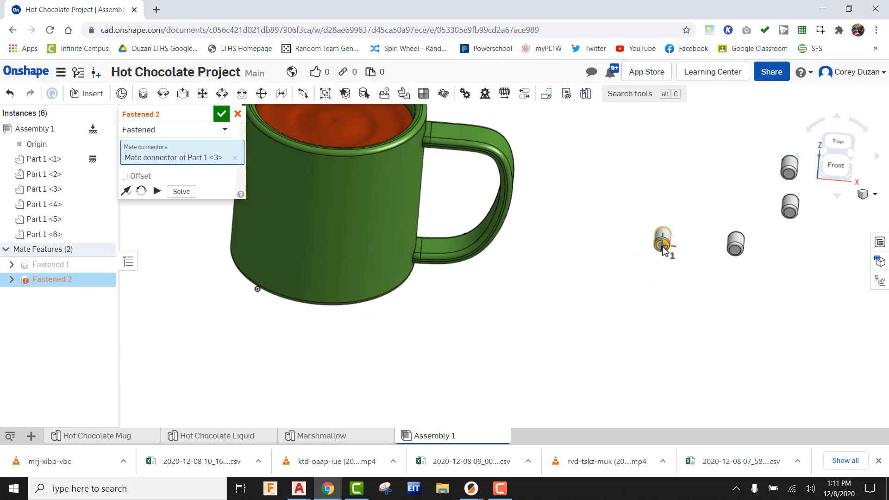
right_drag(544, 330, 567, 254)
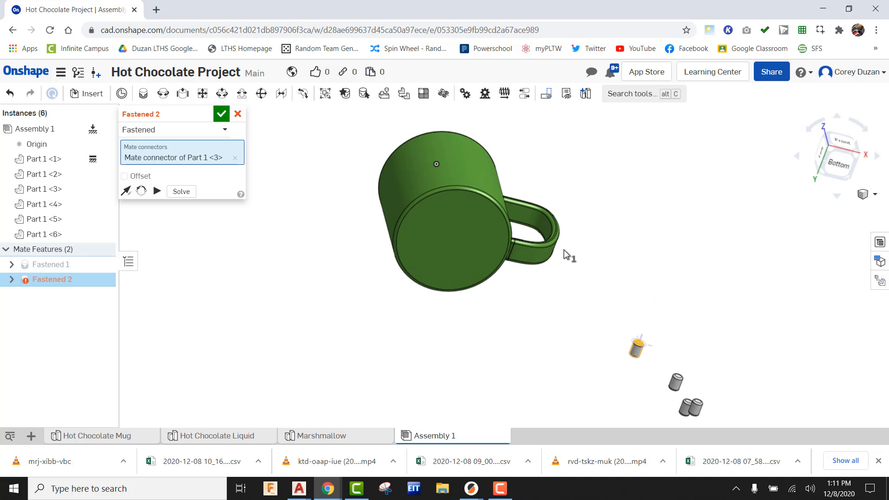
scroll(457, 244, up, 5)
click(455, 240)
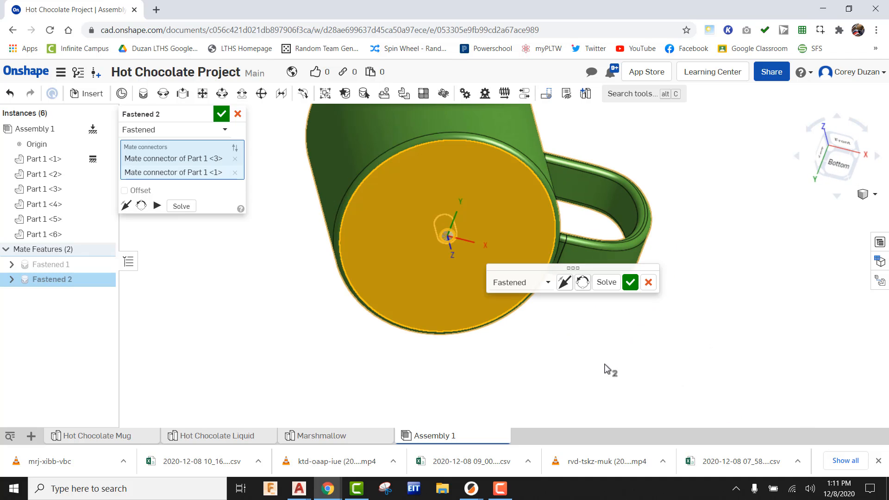
- Flip the primary axis of the marshmallow's Fastened mate
right_drag(688, 265, 643, 323)
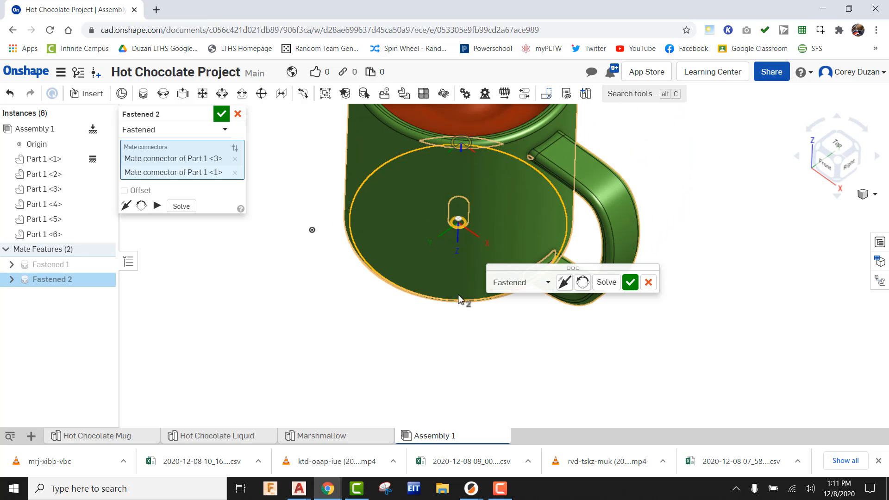
middle_drag(438, 345, 380, 385)
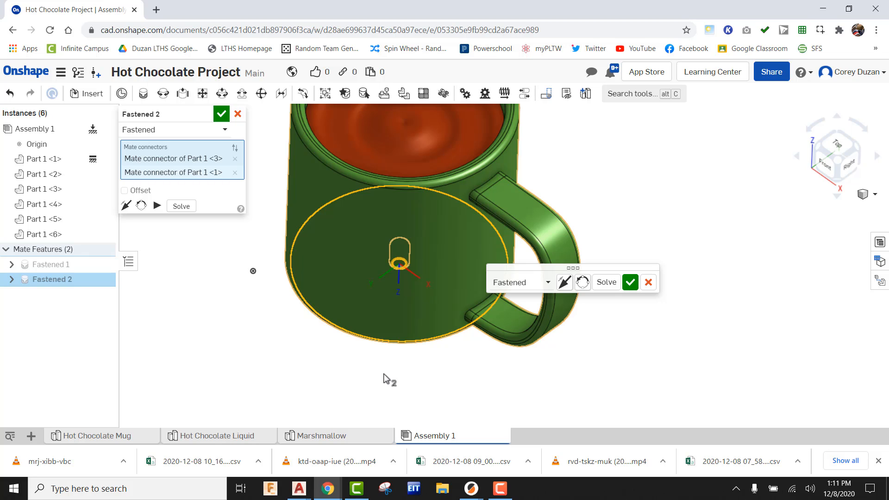
click(564, 283)
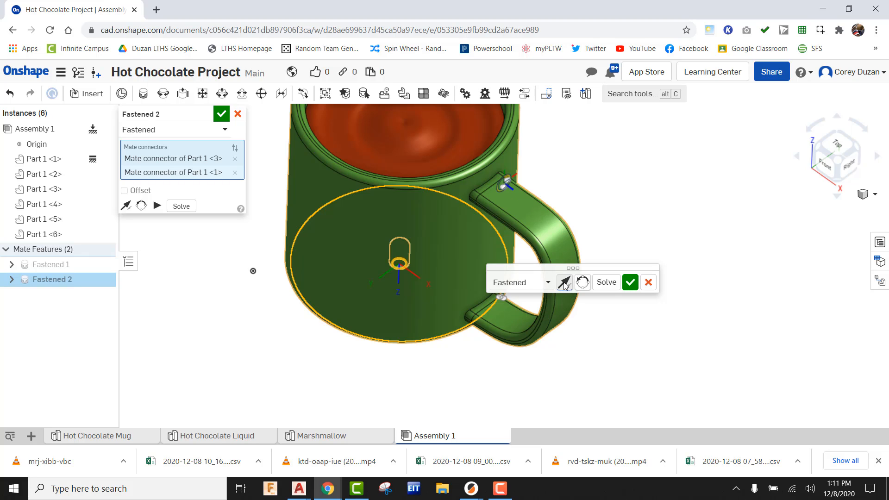
- Enable the offset for the marshmallow's Fastened mate and set the Z distance to 3.5 in
middle_drag(438, 302, 426, 394)
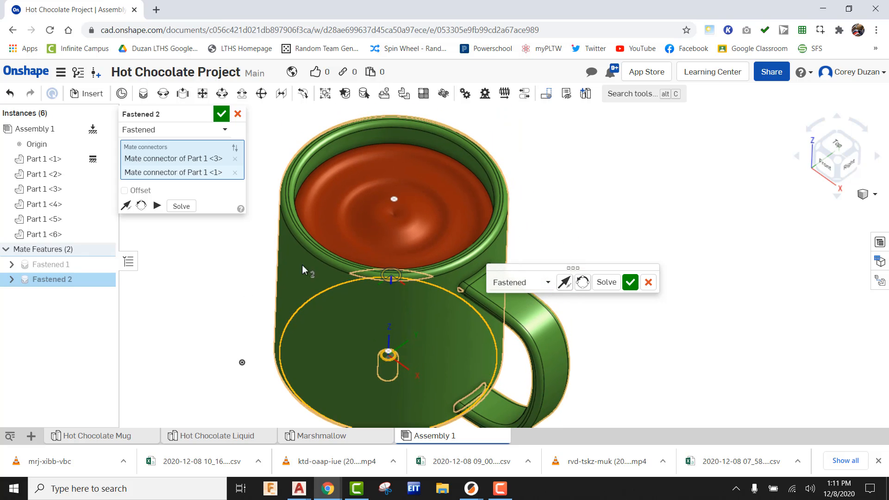
click(124, 191)
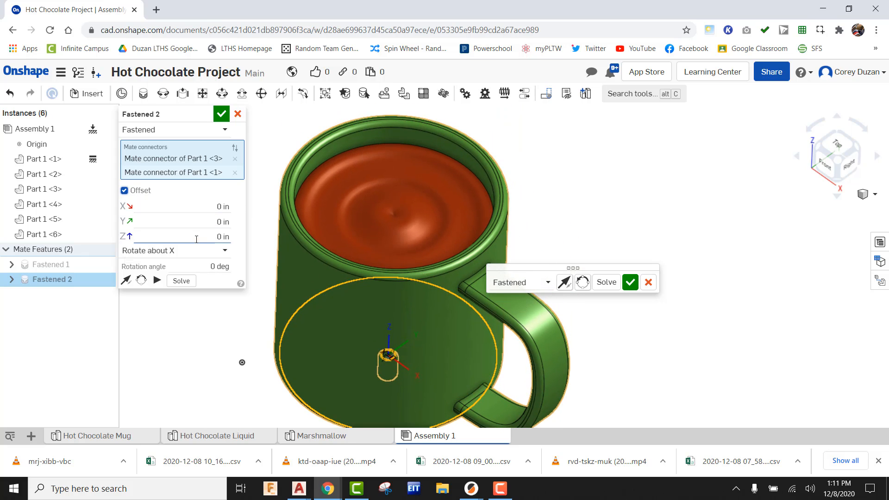
click(229, 238)
text(3.5)
click(216, 222)
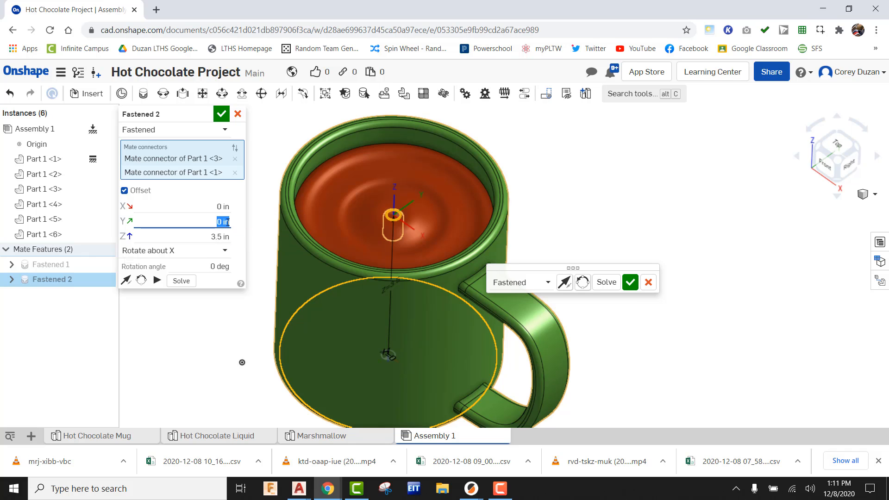
- Set the marshmallow mate's Z offset to 3.75 in
mouse_move(561, 194)
right_down()
mouse_move(574, 175)
mouse_move(565, 195)
right_up()
key(Tab)
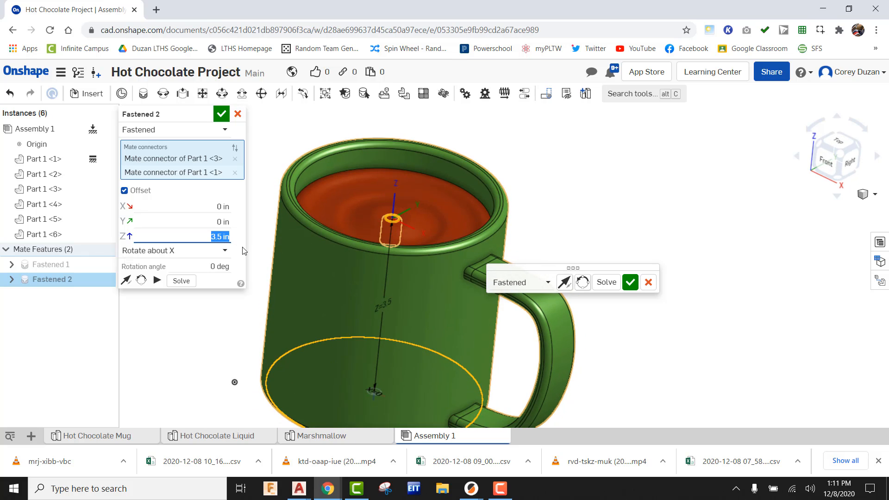
text(3.7)
click(225, 225)
scroll(402, 227, up, 5)
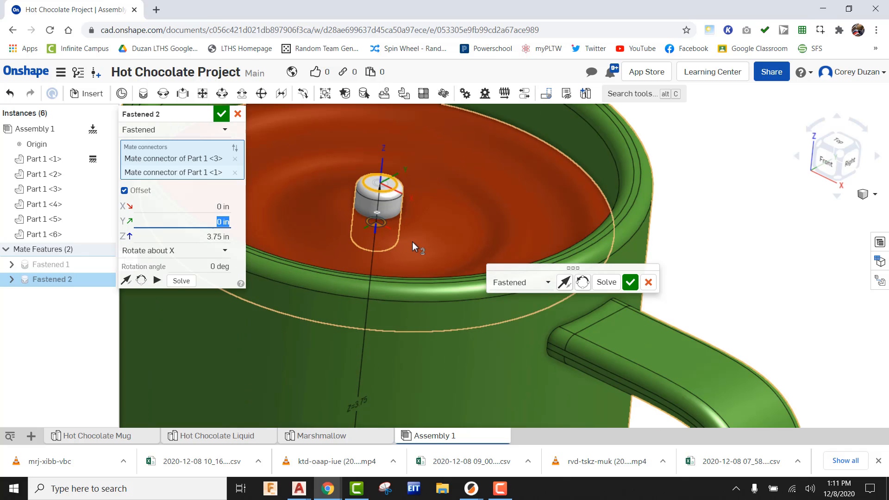
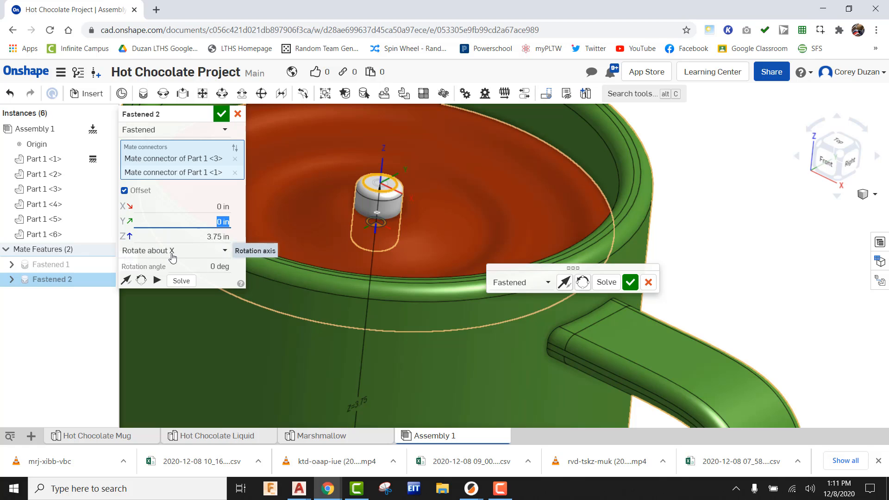
- Rotate the marshmallow 90 degrees about X in the mate and set its Z offset to 3.5 in
click(216, 267)
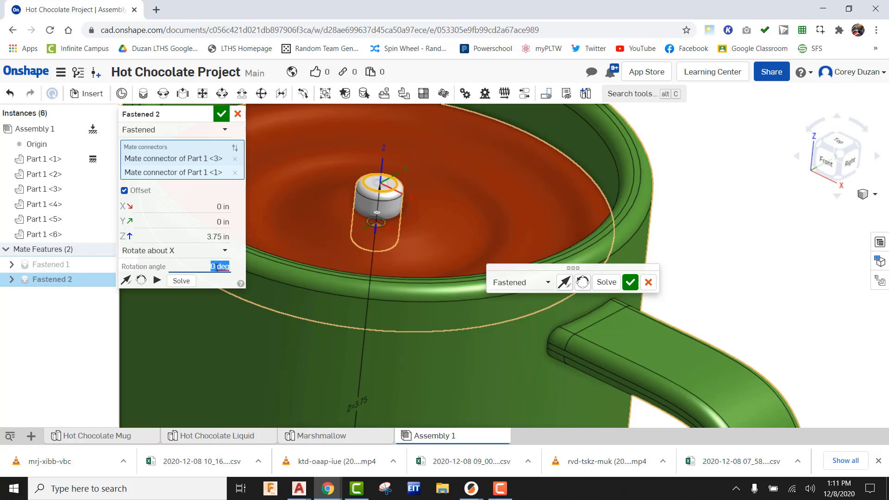
text(90)
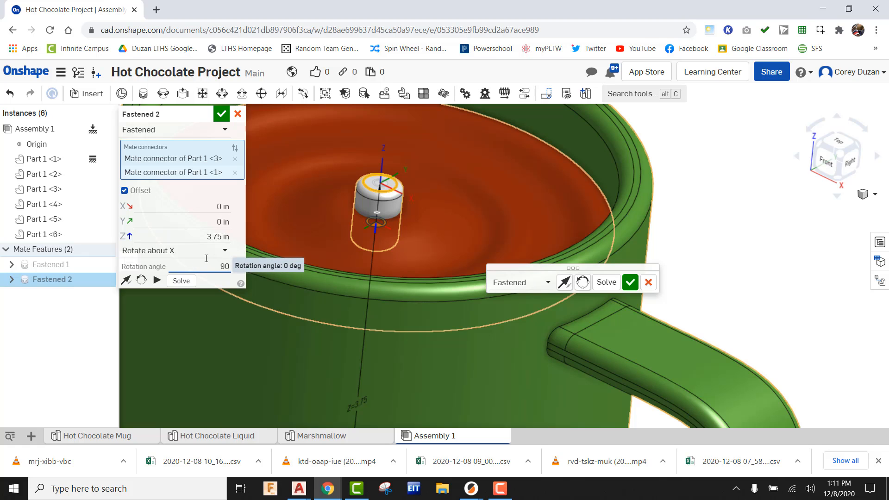
click(217, 237)
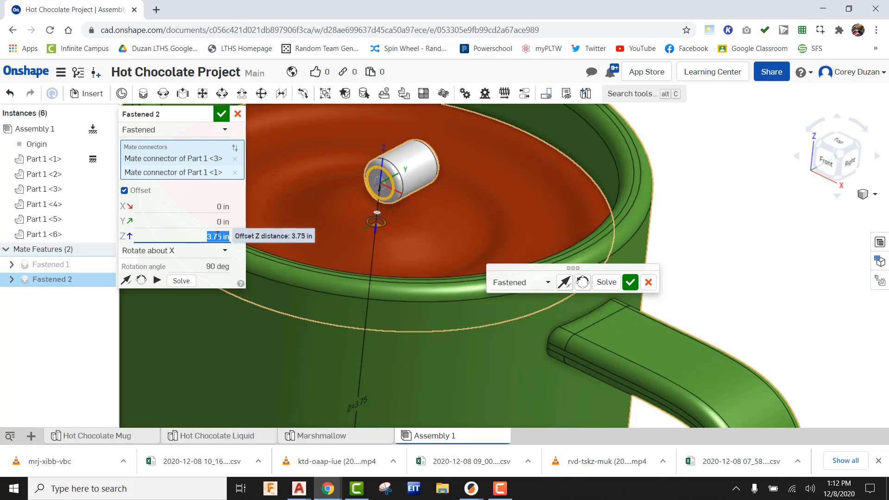
mouse_move(471, 204)
right_down()
mouse_move(469, 180)
mouse_move(465, 188)
right_up()
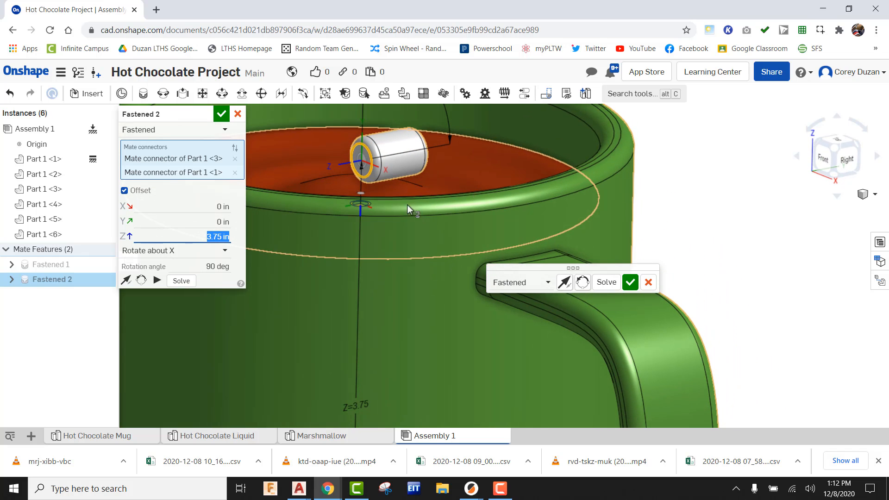
click(221, 236)
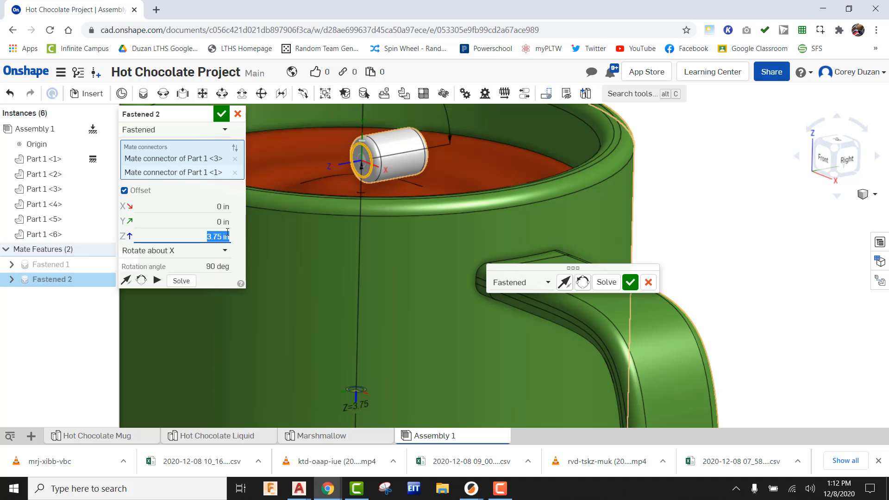
text(3.5)
key(Return)
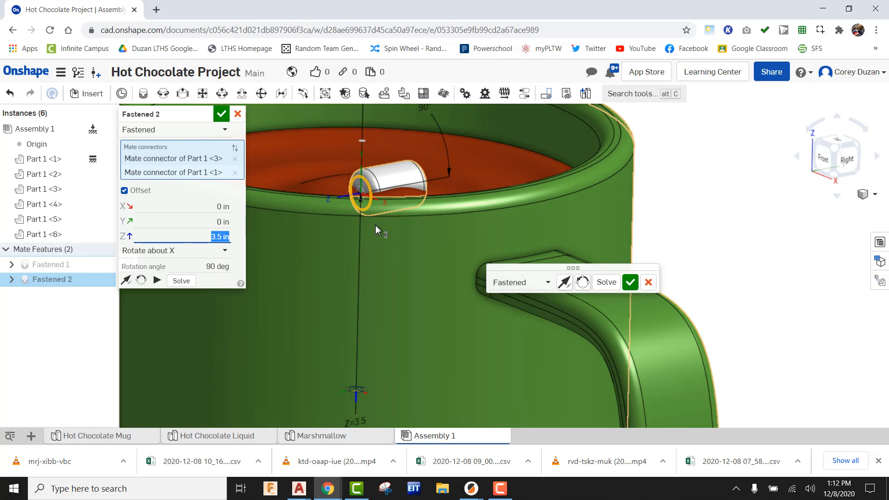
- Set the marshmallow mate's Y offset to 1.25 in
right_drag(375, 225, 495, 163)
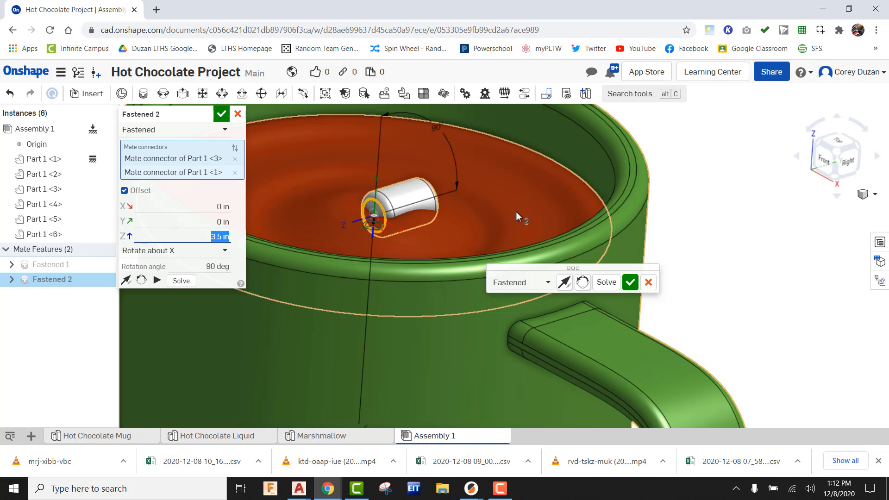
click(218, 220)
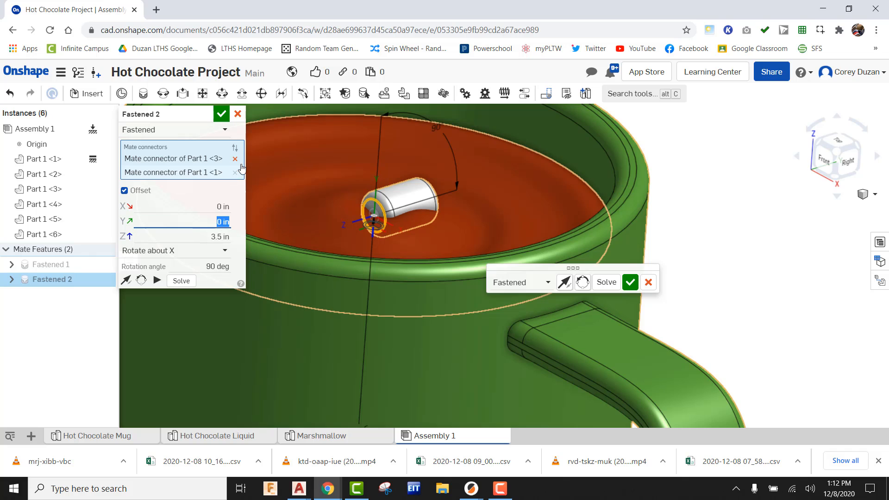
text(1.25)
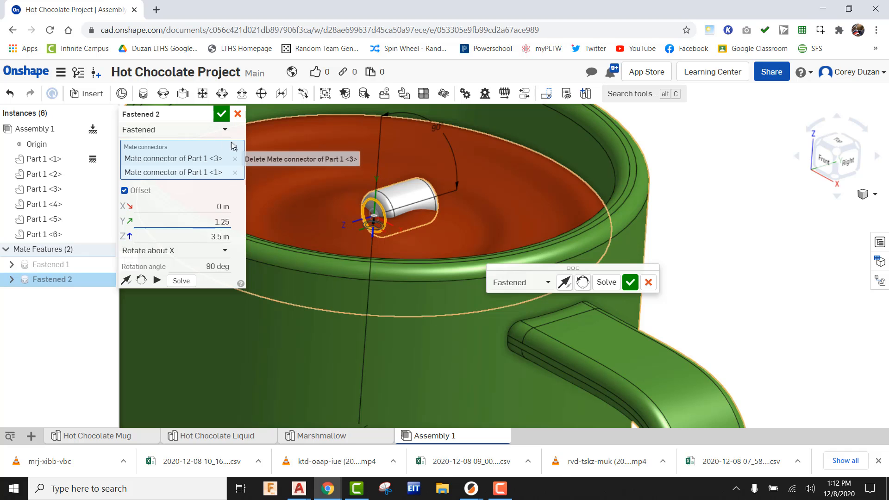
key(Tab)
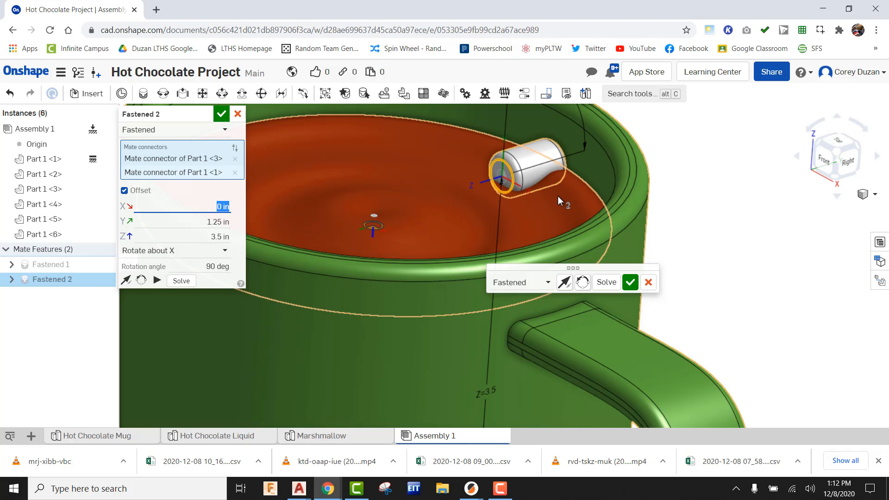
mouse_move(557, 196)
right_down()
mouse_move(536, 196)
mouse_move(552, 196)
right_up()
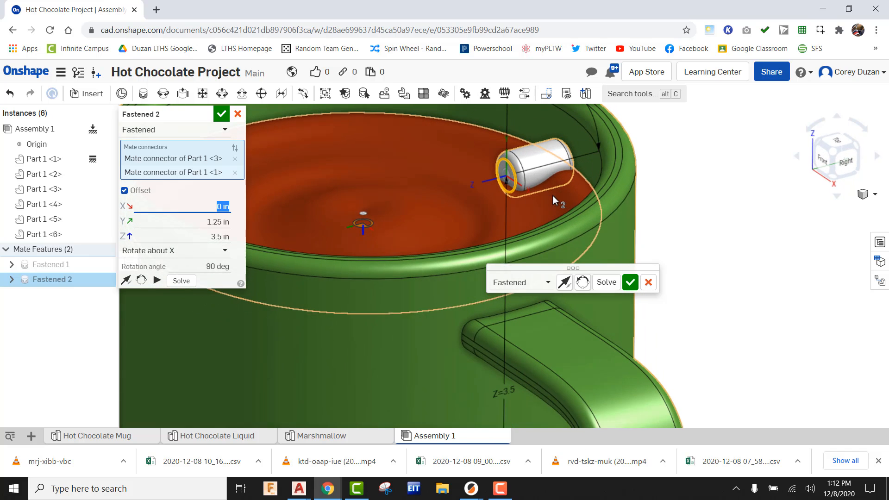
- Set the first marshmallow's Fastened mate Y offset to 1.1 in and accept the mate
click(226, 221)
key(BackSpace)
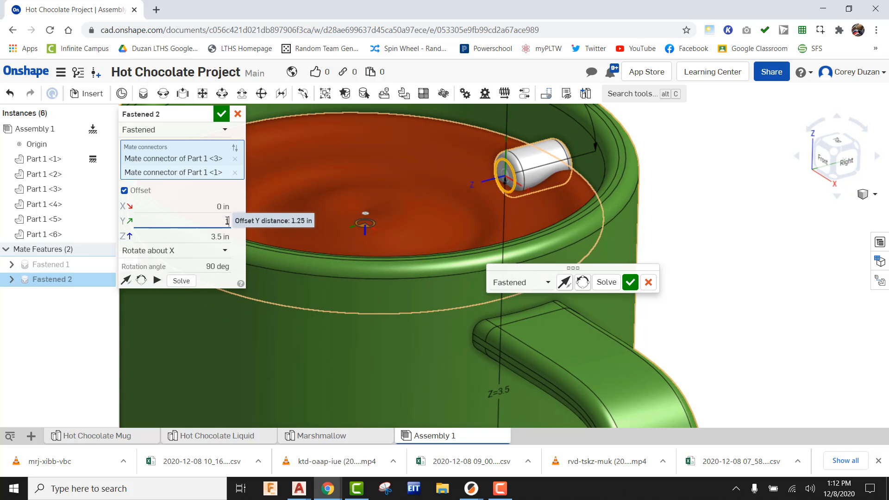
text(1.1)
key(Tab)
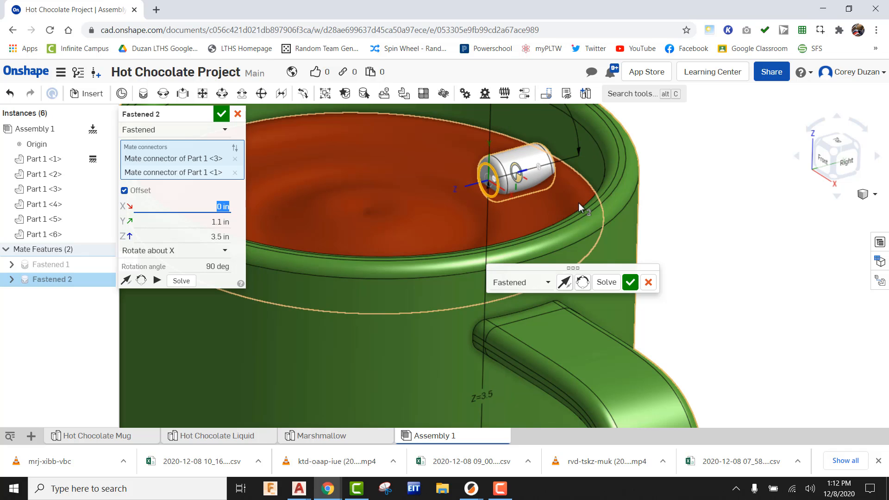
middle_drag(578, 202, 555, 256)
click(222, 113)
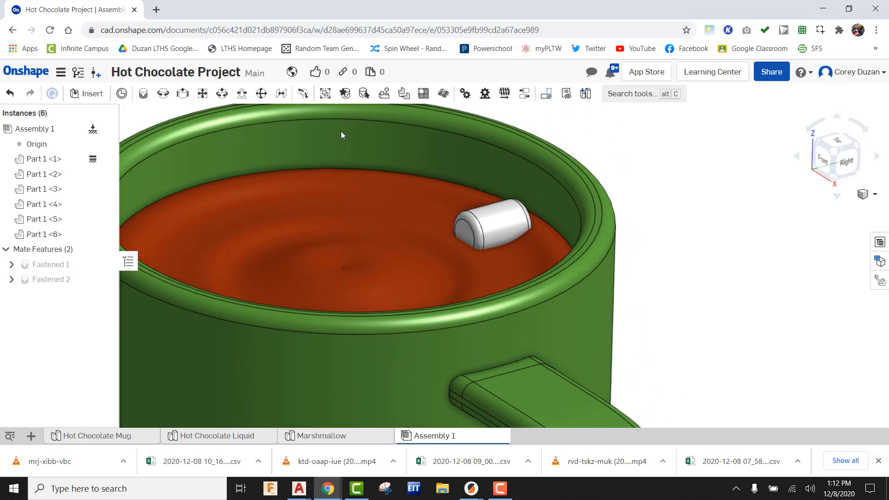
- Start a Fastened mate joining a second marshmallow's end-face centre to the centre of the mug's underside
scroll(443, 195, down, 5)
mouse_move(484, 251)
right_down()
mouse_move(484, 293)
mouse_move(486, 254)
right_up()
scroll(480, 204, down, 5)
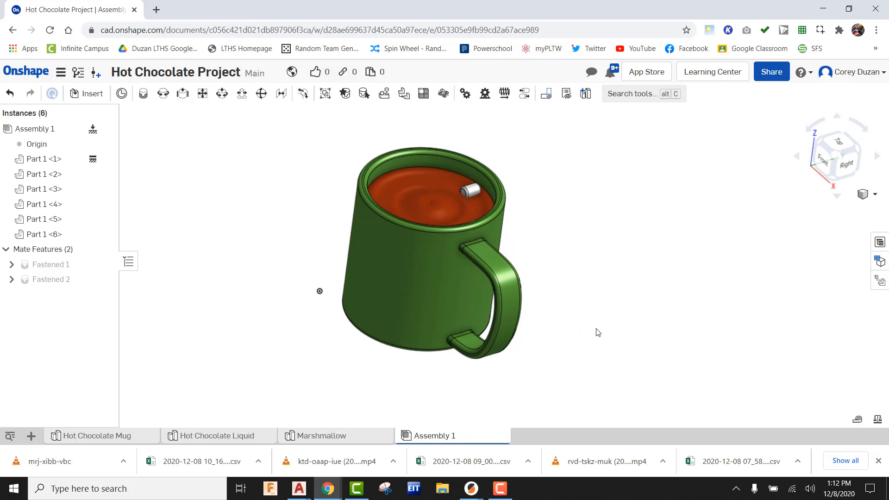
middle_drag(560, 315, 486, 331)
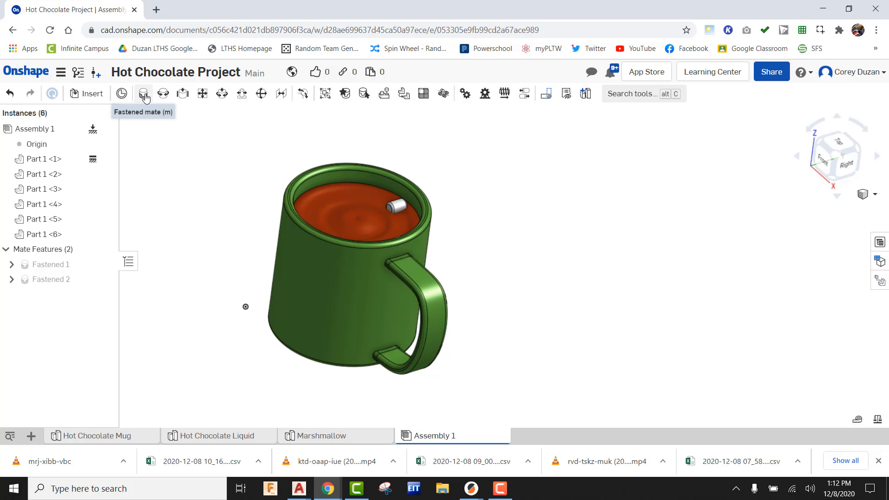
key(j)
scroll(465, 326, up, 5)
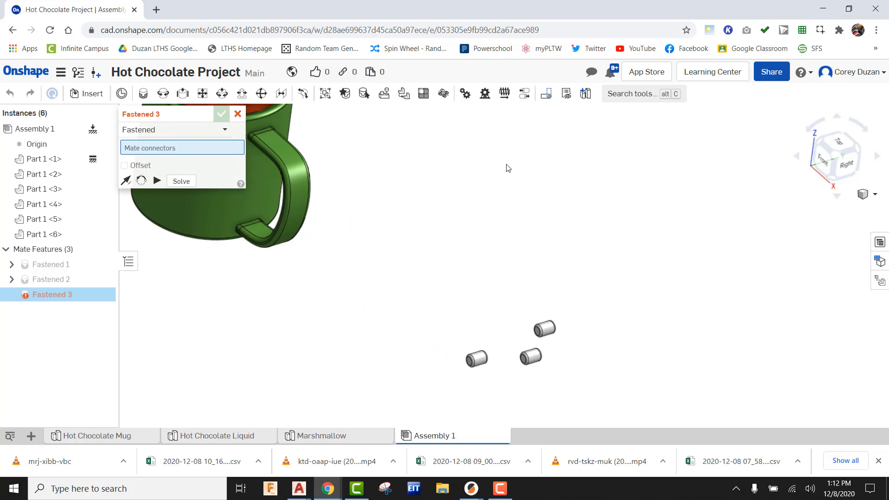
scroll(472, 292, up, 3)
click(477, 285)
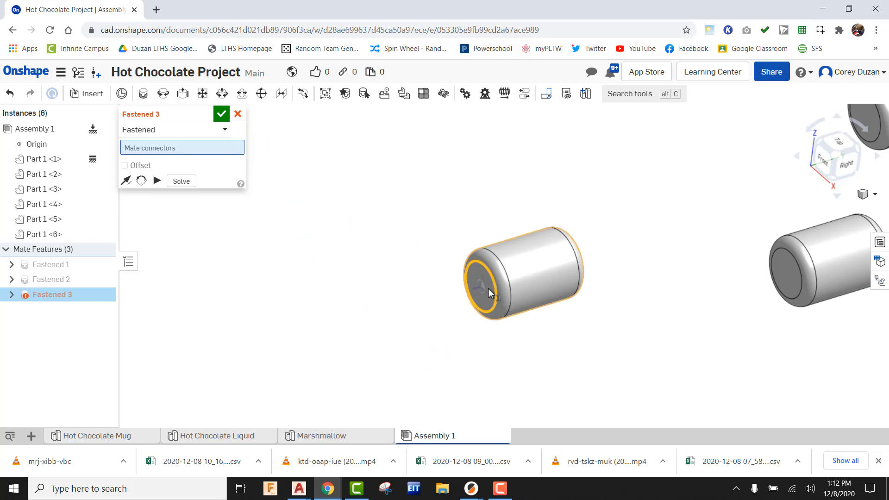
scroll(489, 286, down, 8)
right_drag(393, 230, 412, 183)
scroll(310, 242, up, 5)
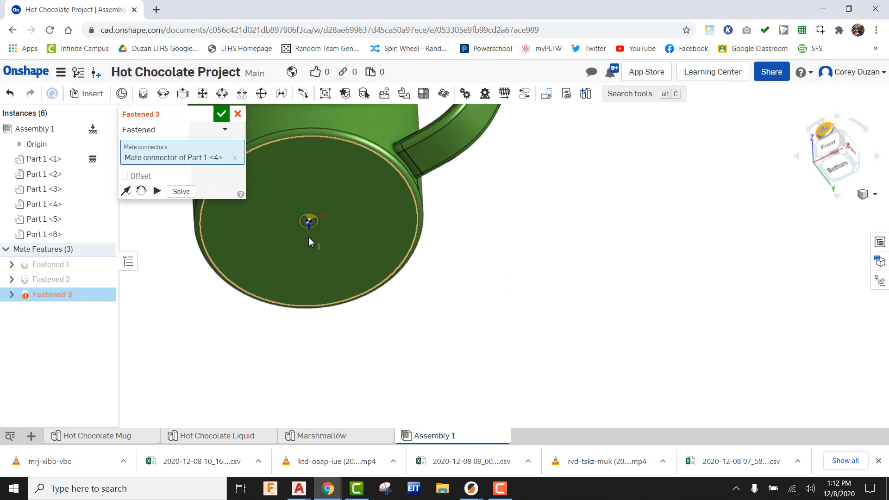
click(309, 226)
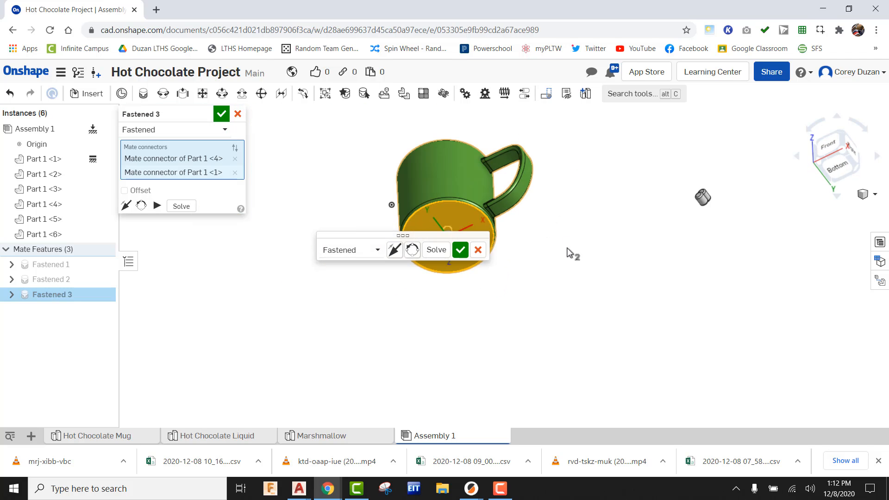
- Flip the primary axis direction of the second marshmallow's mate
right_drag(571, 252, 582, 288)
middle_drag(553, 286, 470, 246)
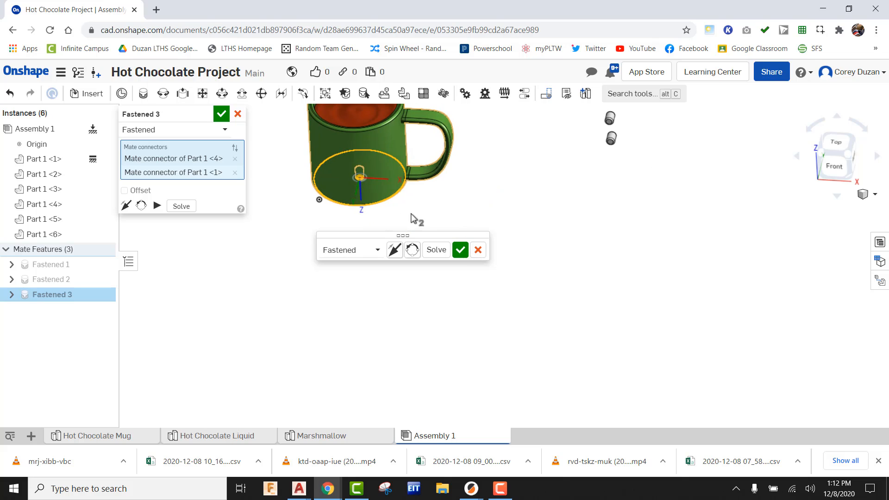
scroll(345, 199, up, 5)
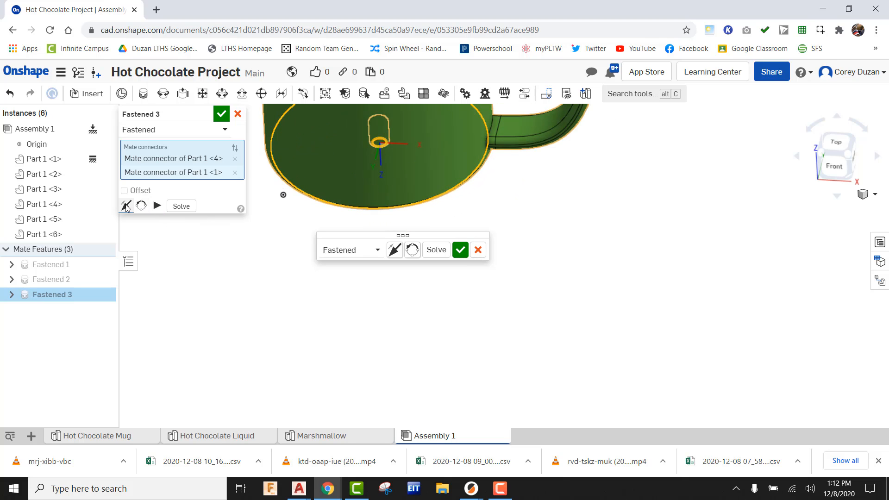
click(395, 250)
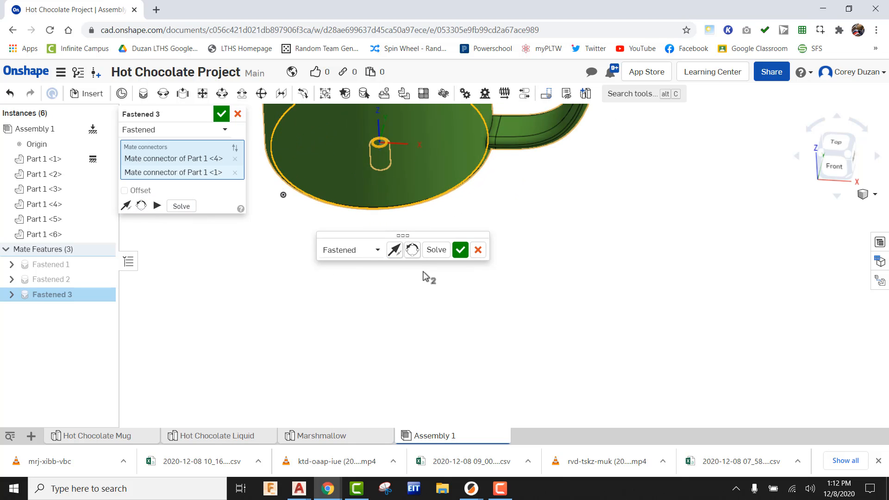
- Enable the offset for the second marshmallow's mate and set the Z distance to 3.5 in
scroll(551, 246, down, 5)
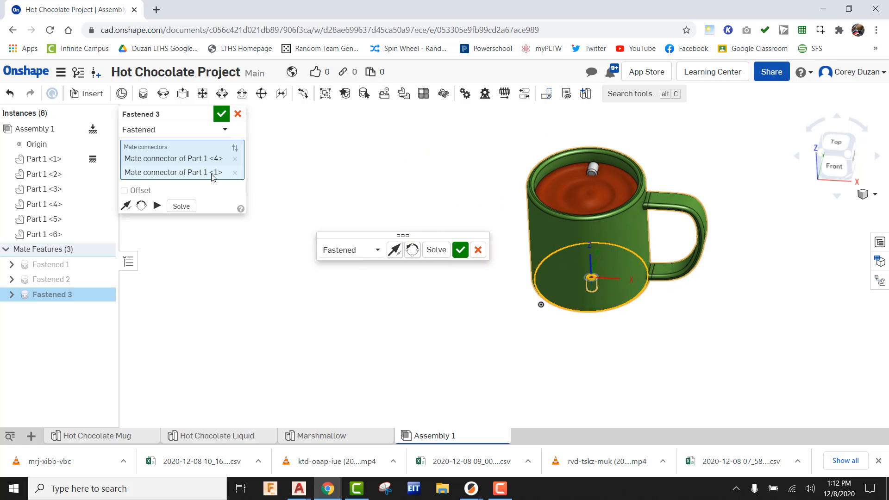
click(124, 191)
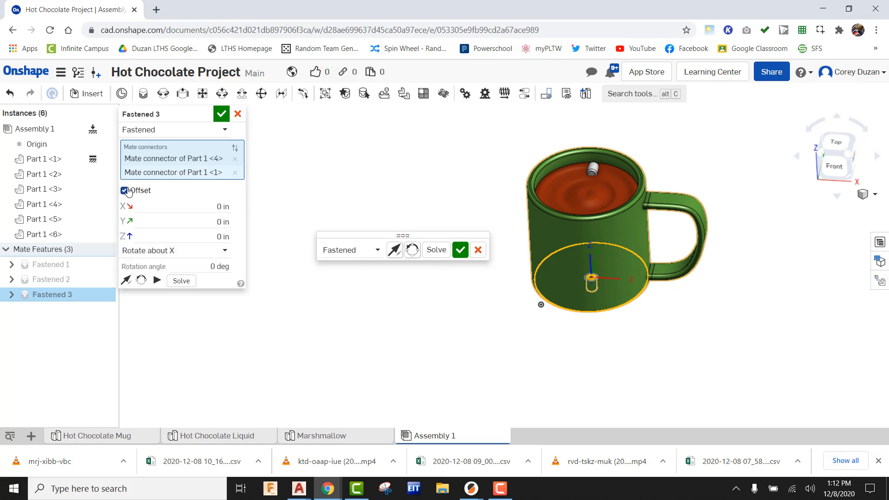
click(232, 237)
text(3.5)
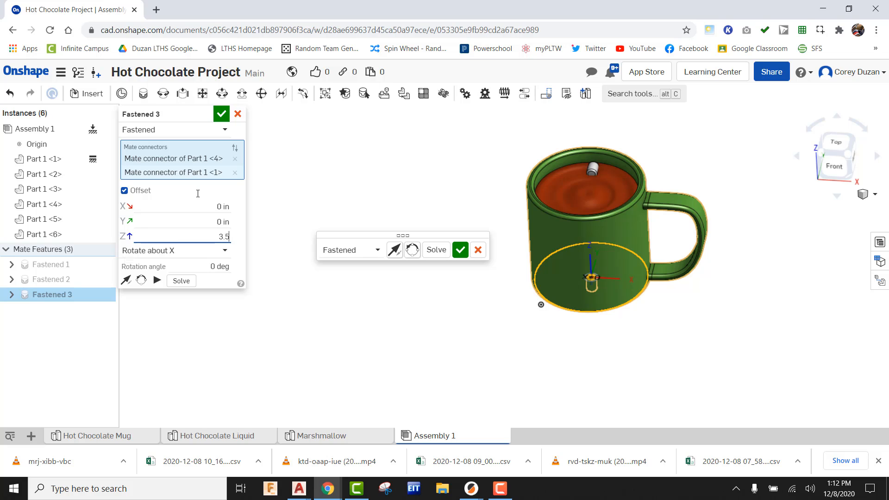
click(224, 223)
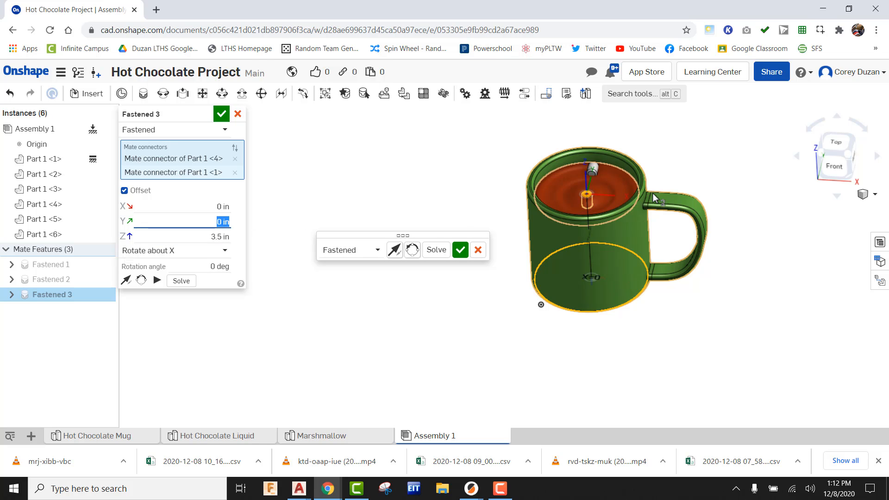
- Rotate the second marshmallow 45 degrees about Y in the mate
scroll(579, 195, up, 5)
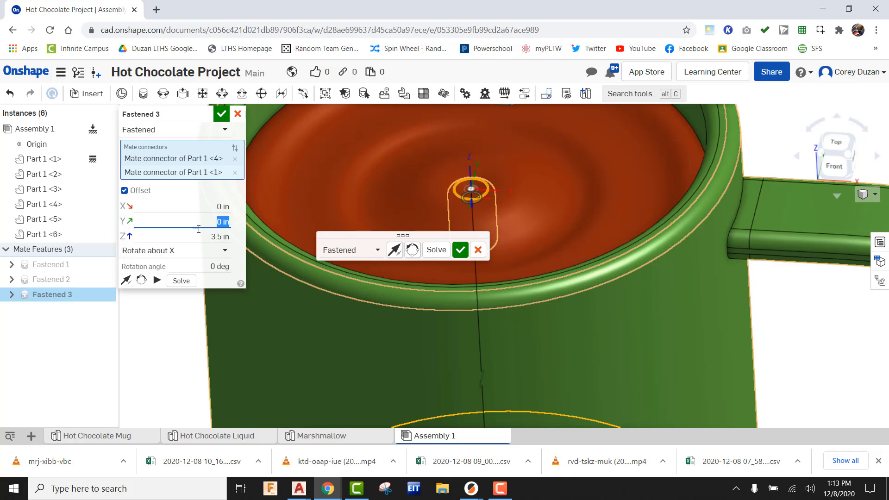
click(221, 250)
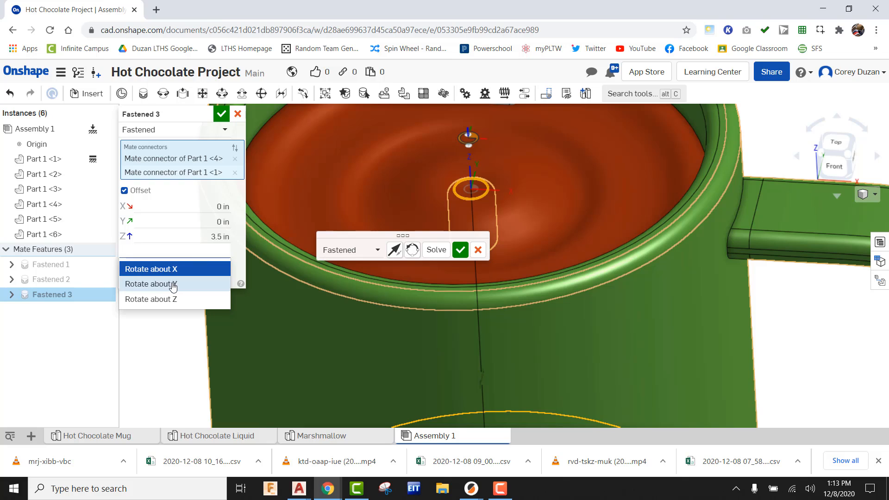
click(173, 286)
click(212, 266)
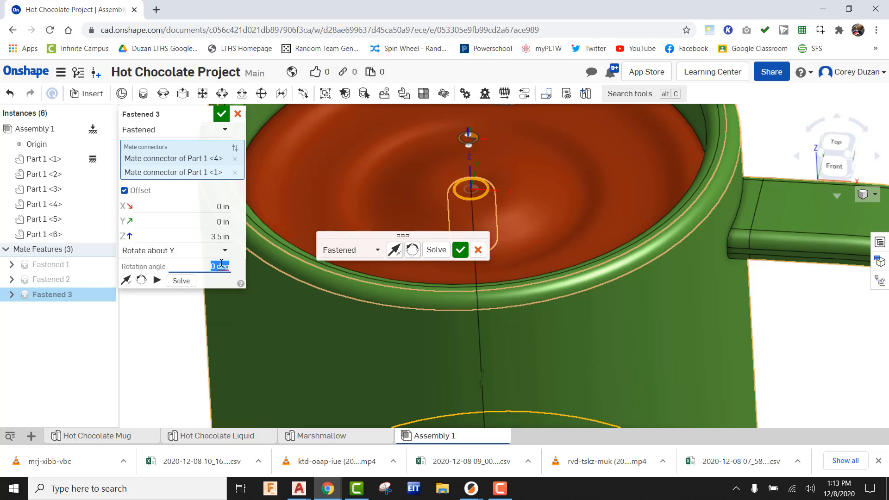
text(45)
- Raise the tilted marshmallow by setting its mate's Z offset to 3.6 in
click(226, 237)
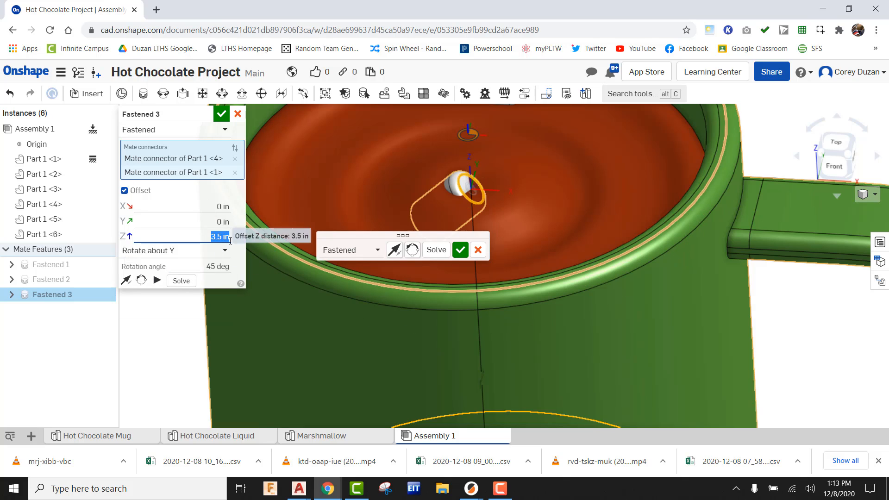
middle_drag(615, 218, 760, 228)
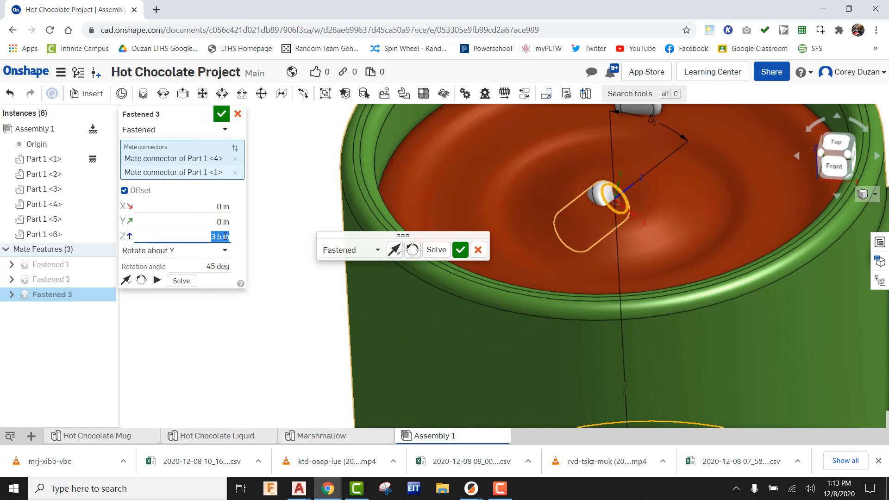
text(3.6)
click(204, 227)
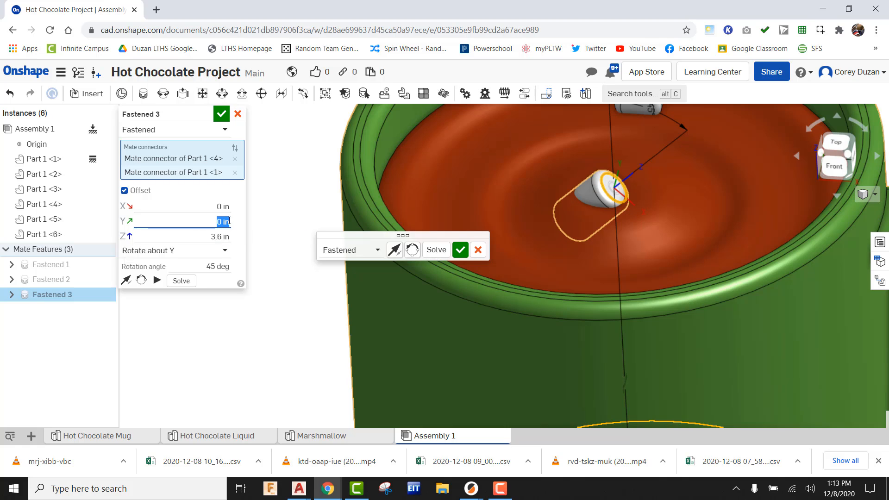
- Raise the tilted marshmallow further by setting its Z offset to 3.7 in
click(227, 237)
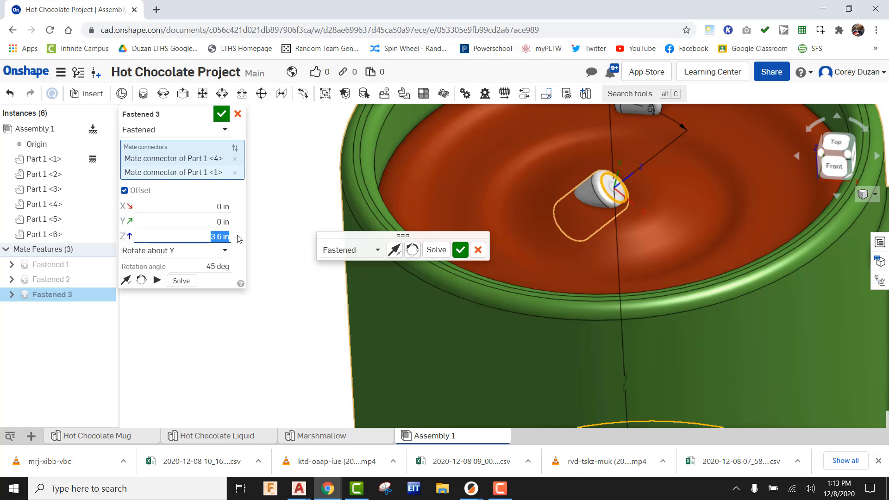
text(3.7)
click(218, 225)
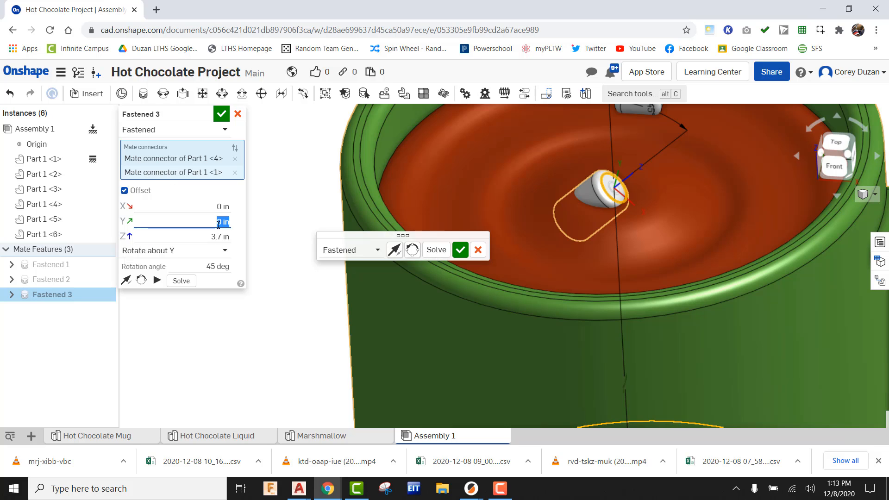
- Set the tilted marshmallow's X offset to 1 in to move it away from the mug's centre
scroll(444, 218, up, 3)
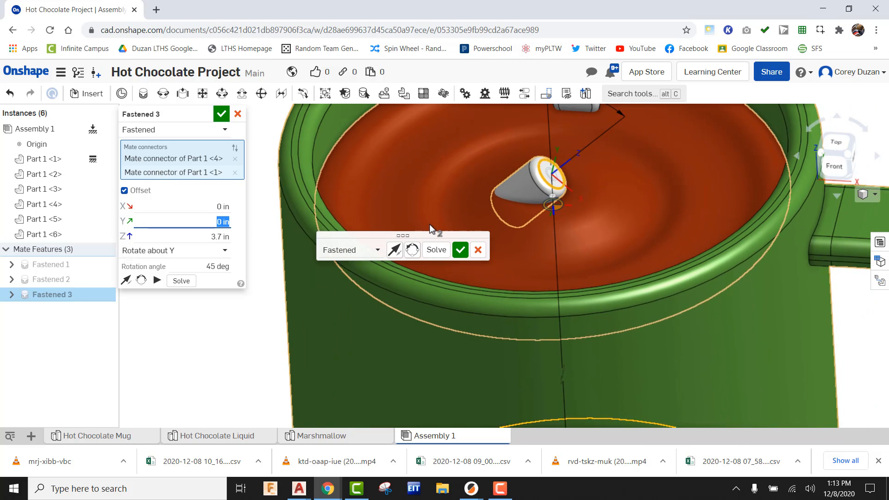
scroll(449, 213, down, 4)
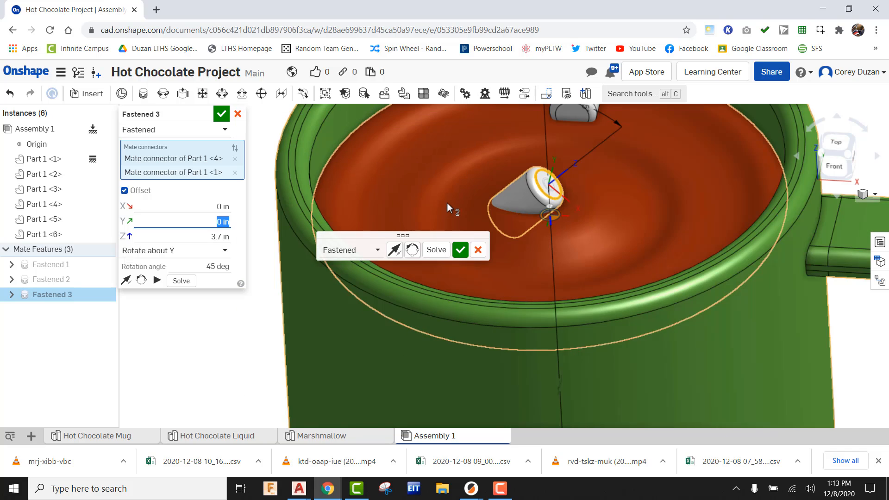
scroll(434, 234, up, 2)
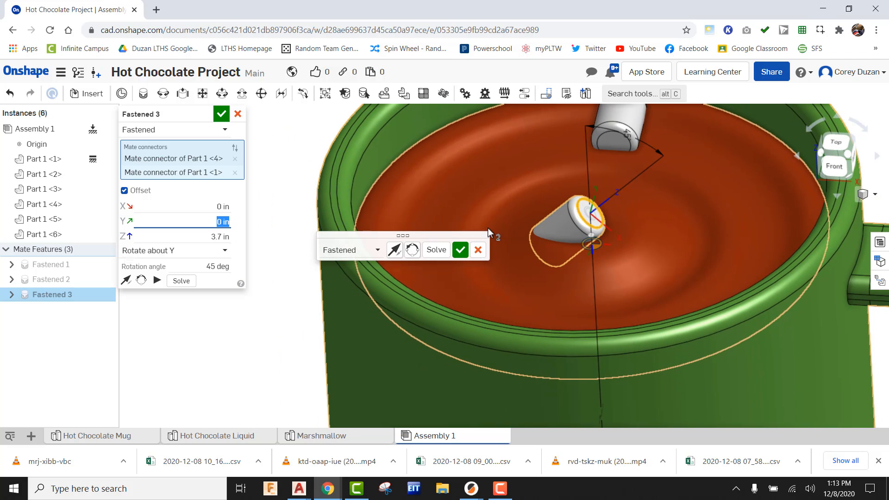
click(221, 206)
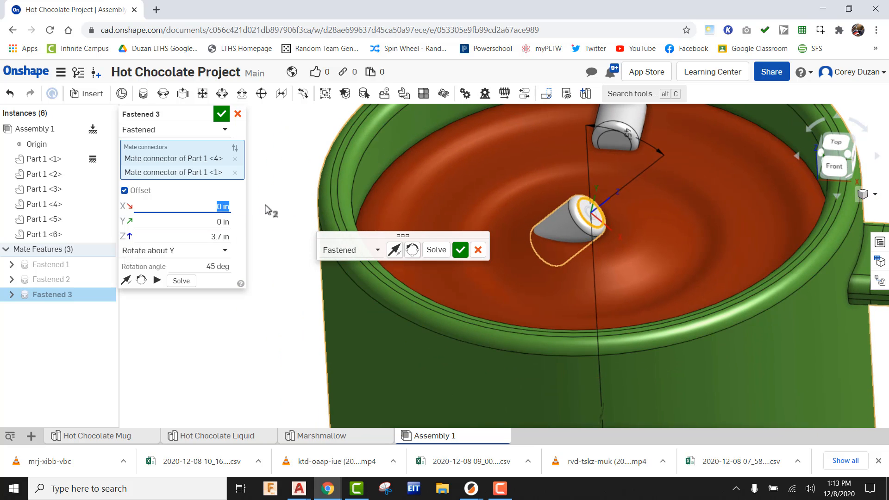
text(1)
key(Tab)
- Lower the tilted marshmallow to a Z offset of 3.6 in and accept its Fastened mate
right_drag(598, 239, 676, 260)
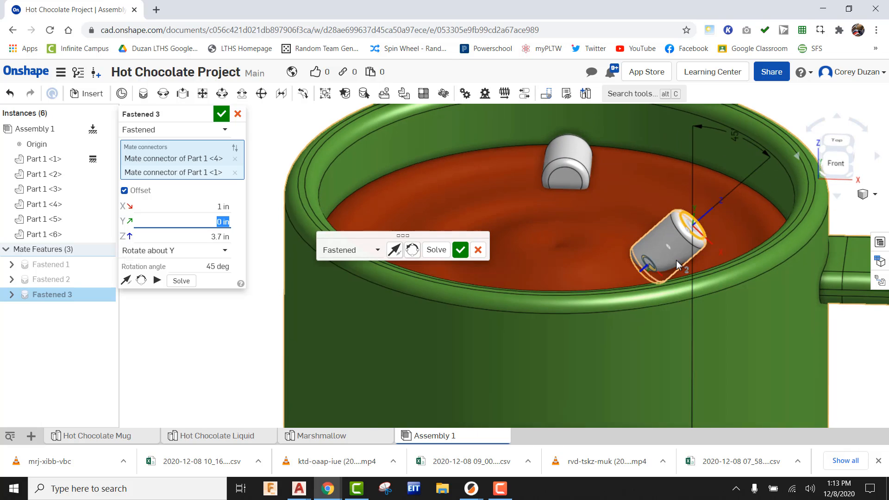
click(230, 238)
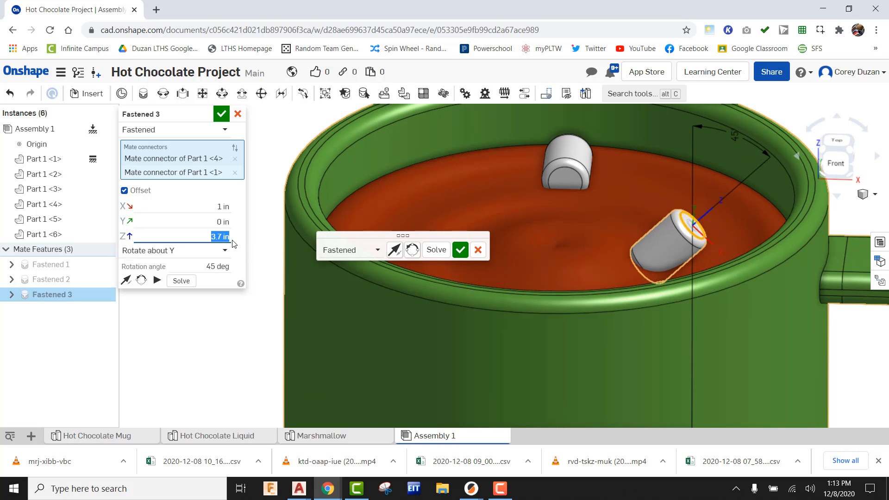
text(3.6)
click(217, 221)
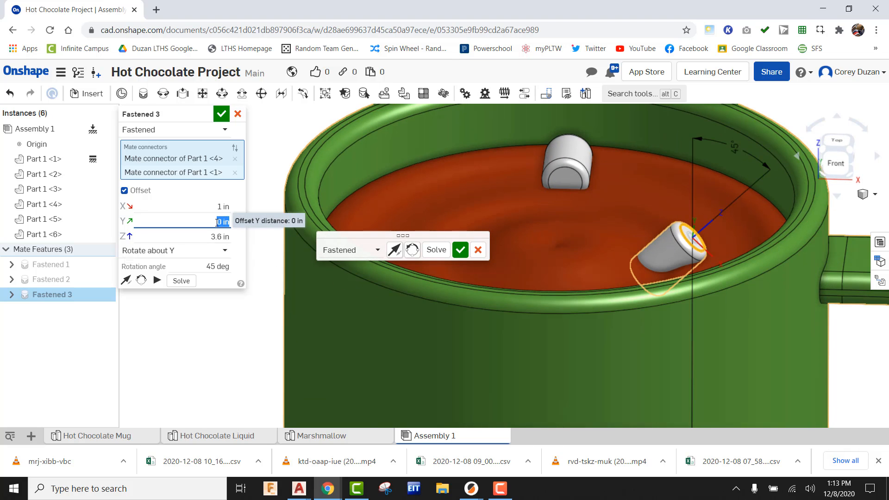
middle_drag(608, 242, 545, 226)
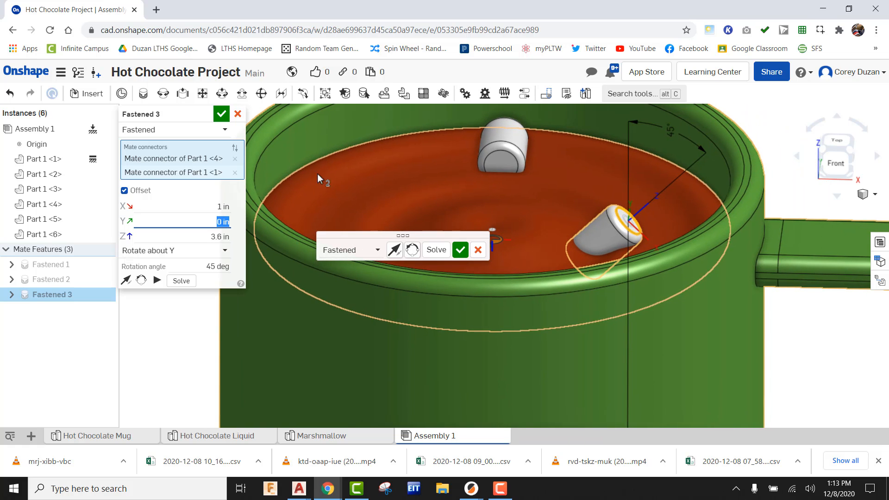
click(221, 114)
scroll(415, 184, down, 3)
mouse_move(526, 208)
right_down()
mouse_move(537, 254)
mouse_move(533, 210)
mouse_move(522, 209)
mouse_move(517, 223)
right_up()
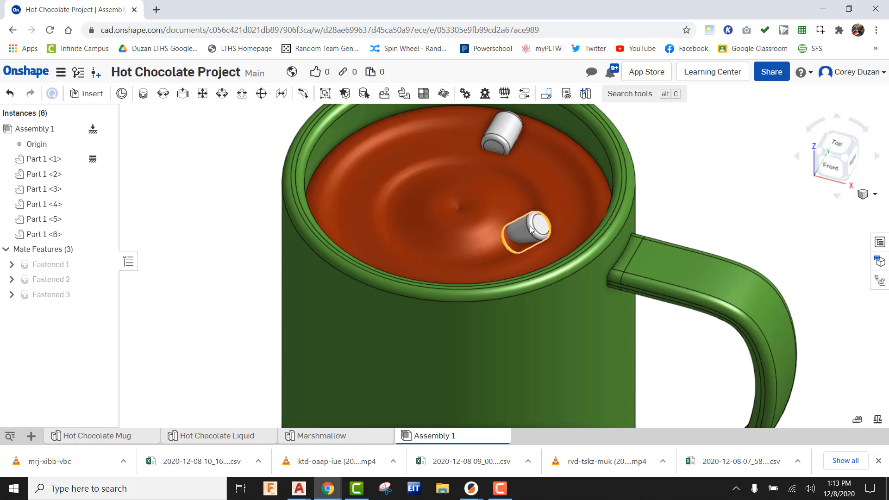
scroll(515, 218, down, 3)
scroll(510, 213, down, 2)
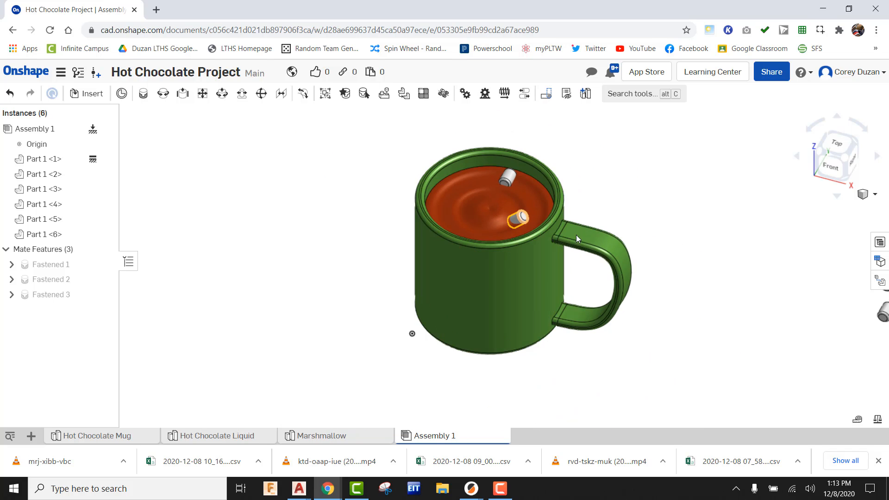
middle_drag(575, 234, 501, 238)
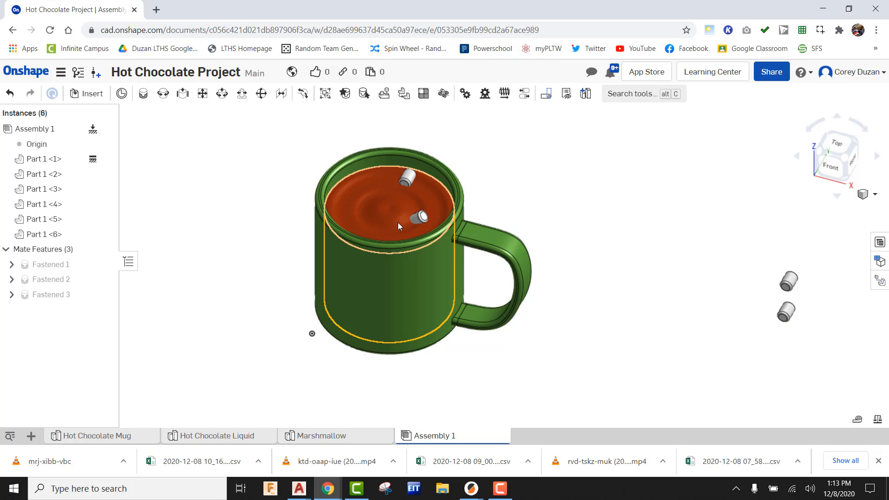
scroll(398, 223, up, 2)
scroll(469, 234, down, 2)
scroll(529, 298, up, 4)
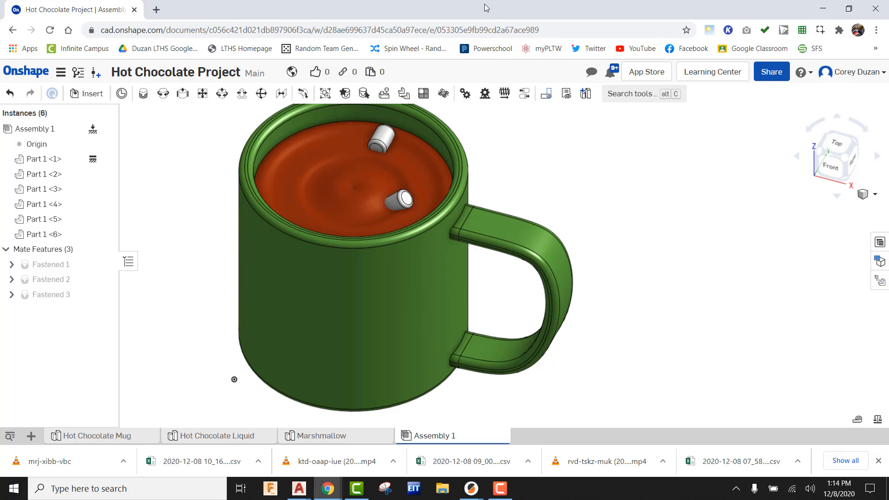
- Open the Hot Chocolate Mug Part Studio and show the mug from an angled view with its handle on the right
click(85, 435)
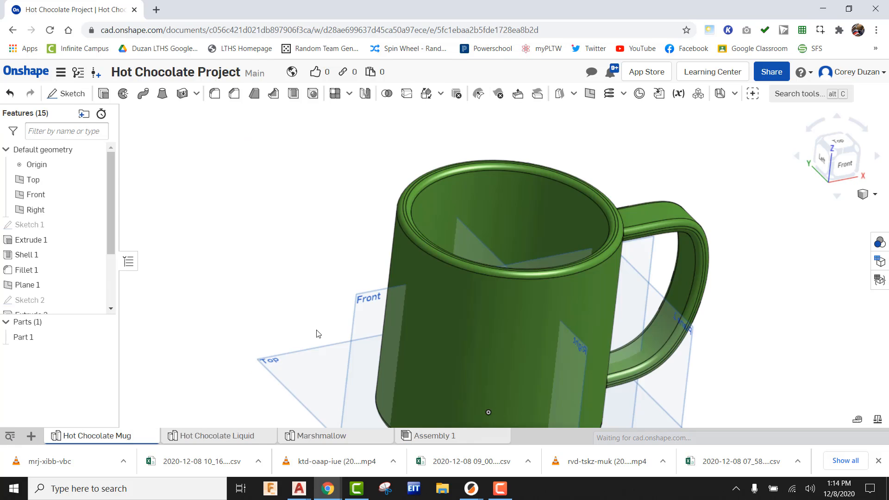
scroll(474, 296, up, 3)
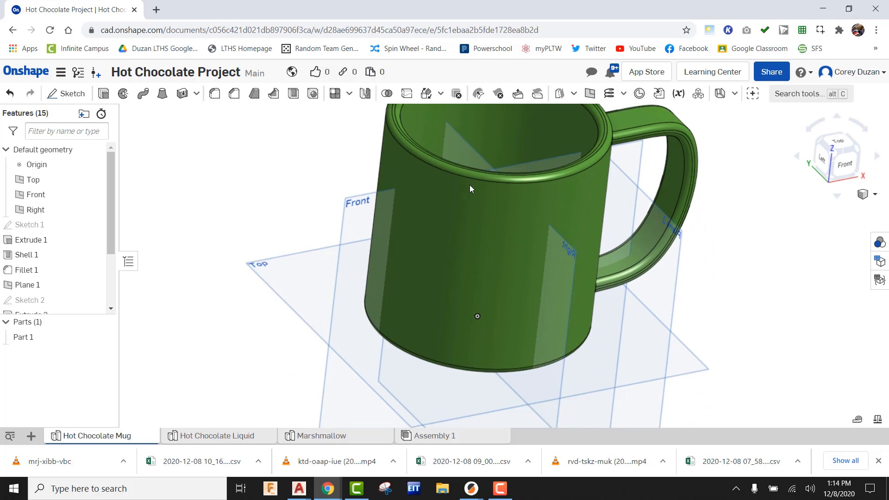
click(856, 151)
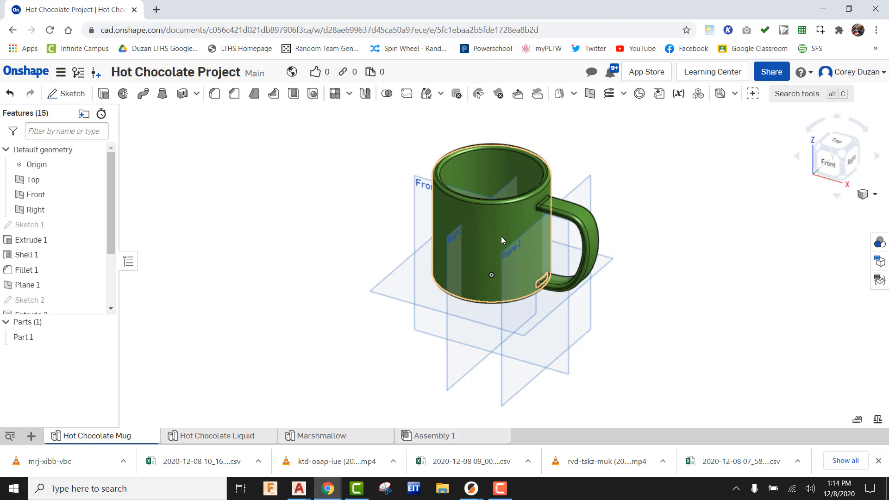
scroll(501, 236, up, 3)
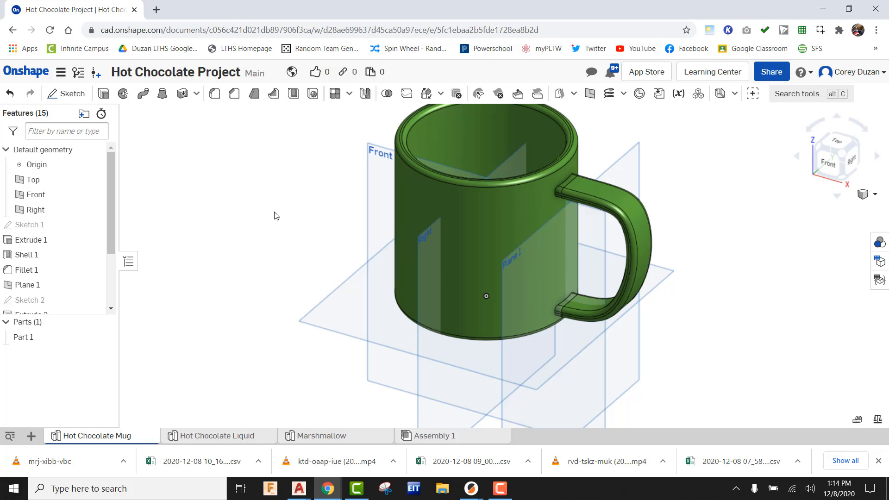
- Create a new plane offset 2 in from the Front plane, toward the outside of the mug's front wall
click(590, 94)
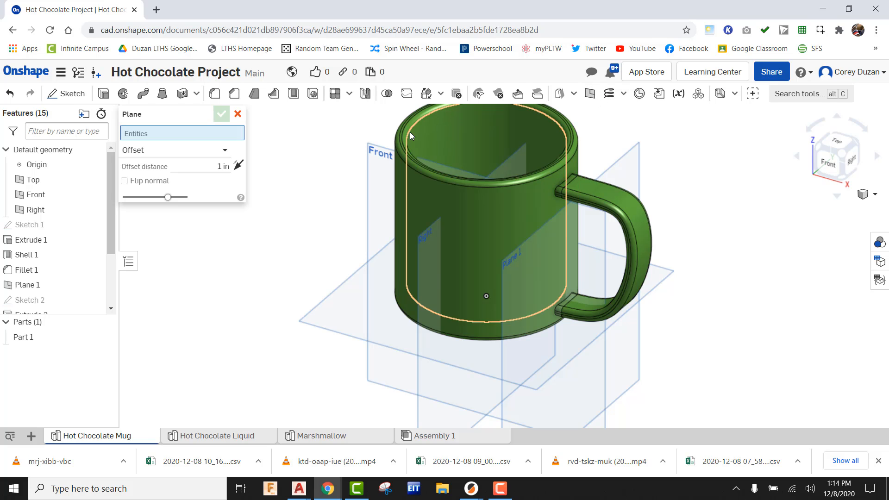
click(377, 149)
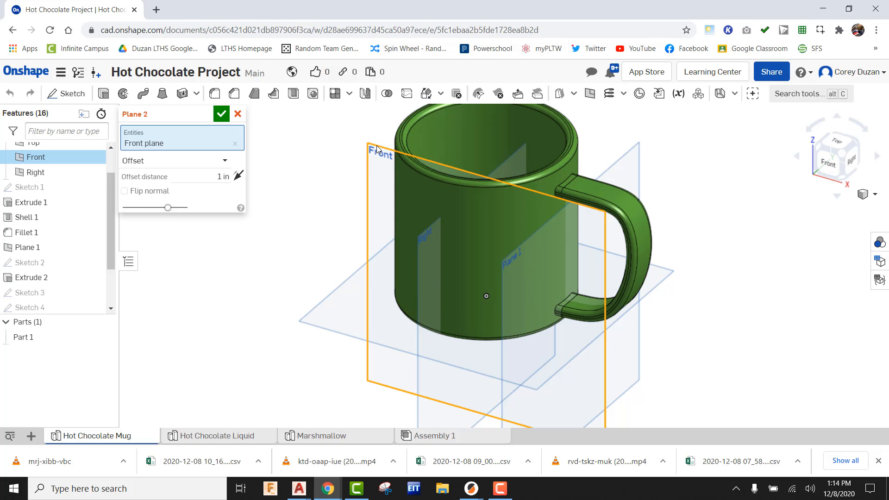
click(833, 144)
click(224, 176)
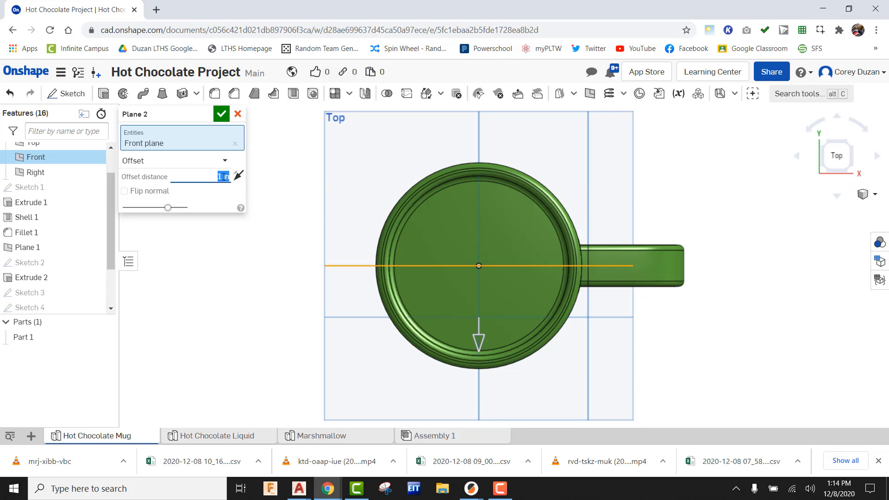
text(2)
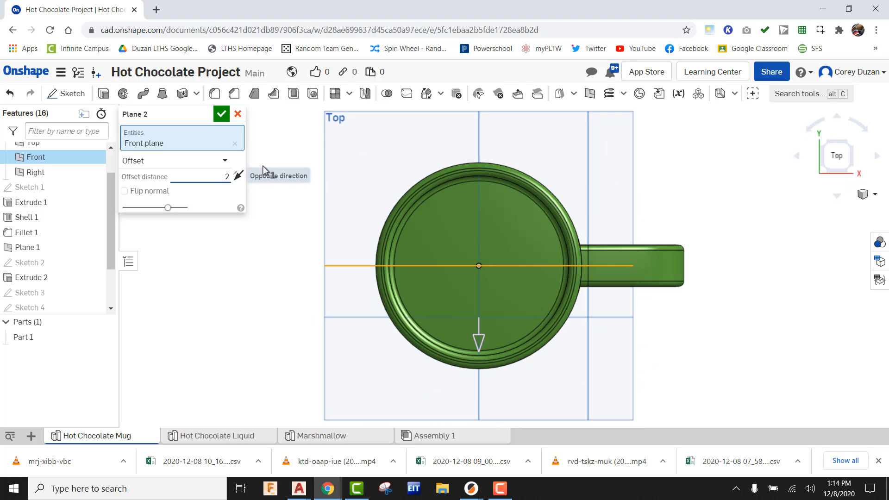
key(Return)
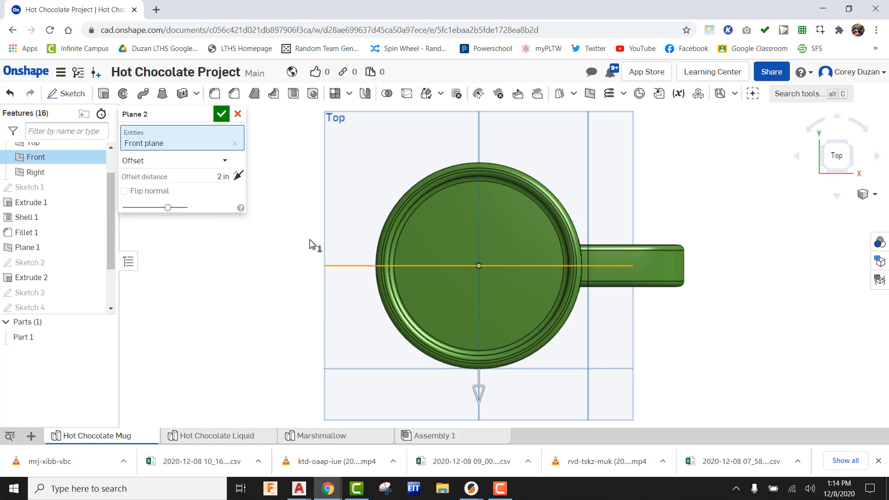
scroll(483, 369, up, 3)
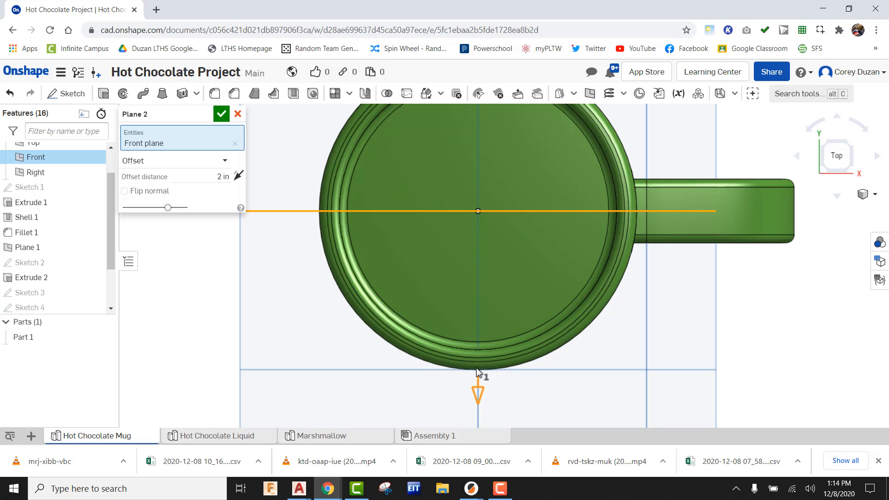
- Set the new plane's offset distance to 2.125 in and accept the plane
click(224, 178)
text(.125)
key(Return)
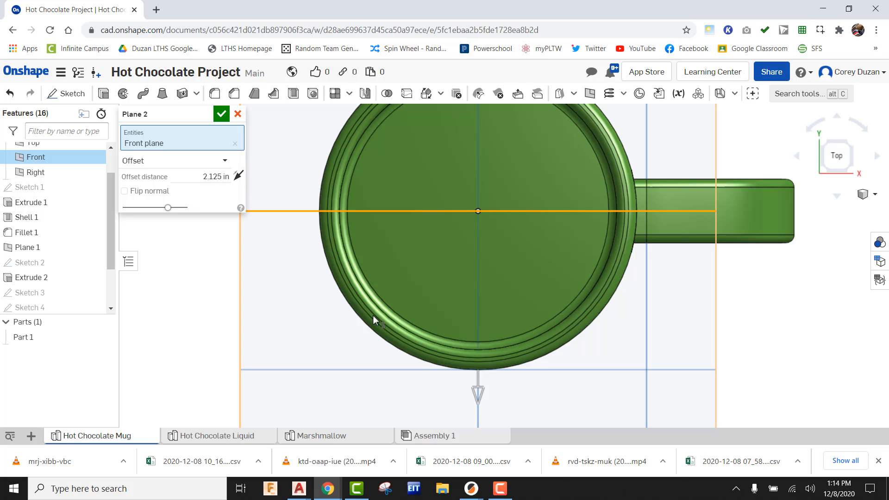
click(224, 119)
- Start a sketch on Plane 2 in front of the mug and view it from the front
scroll(470, 238, down, 3)
mouse_move(590, 301)
right_down()
mouse_move(584, 251)
mouse_move(570, 273)
right_up()
click(67, 93)
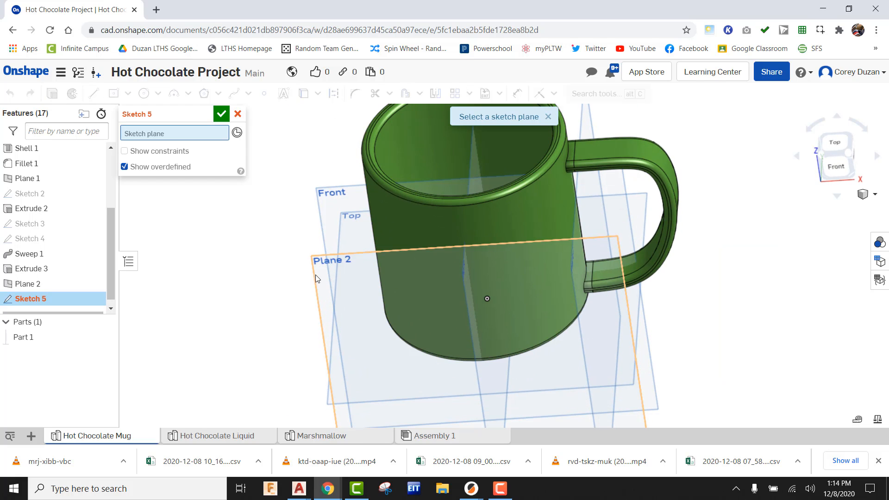
click(323, 264)
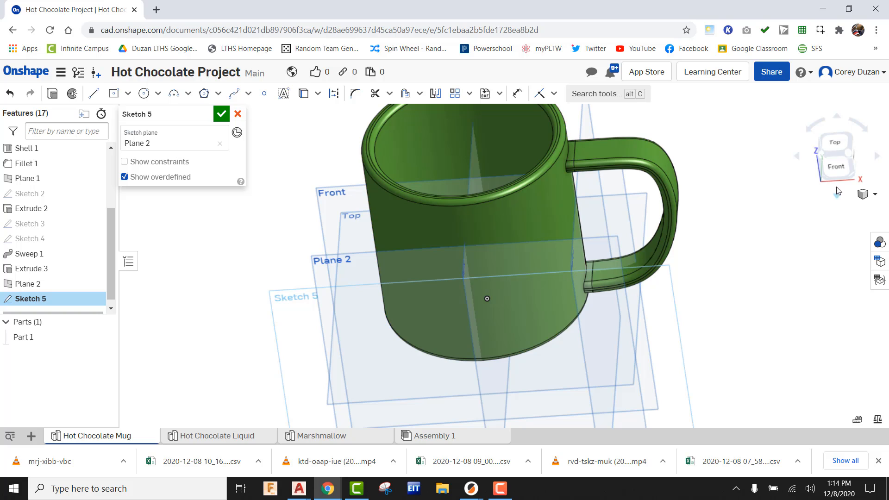
click(839, 169)
scroll(530, 212, down, 2)
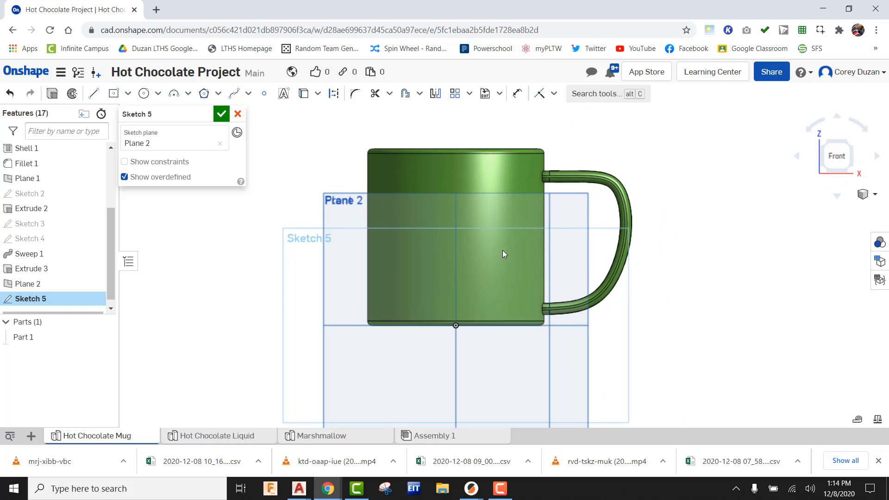
- Place the sketch text "LTHS" across the front of the mug in the default Open Sans font
click(283, 93)
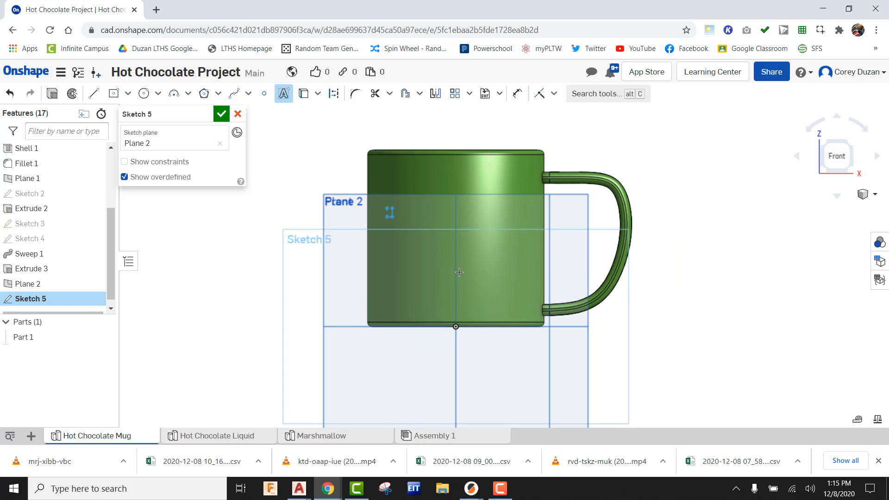
click(387, 209)
click(546, 298)
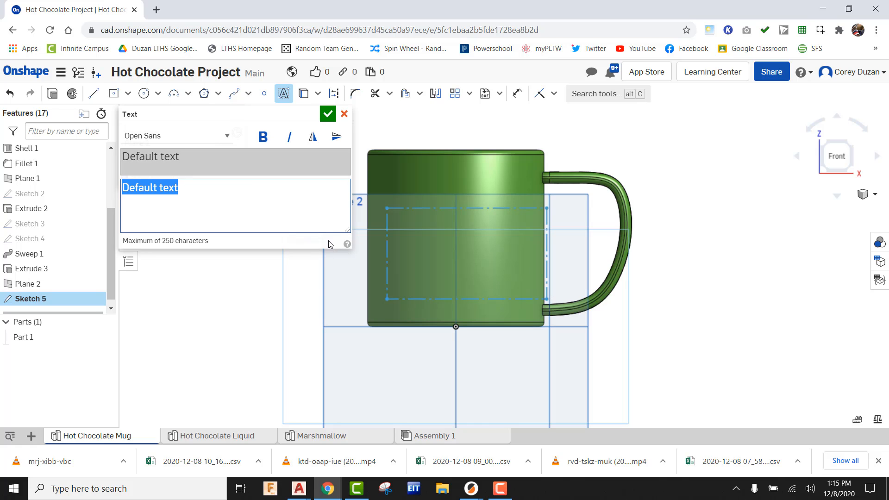
text(LTHS)
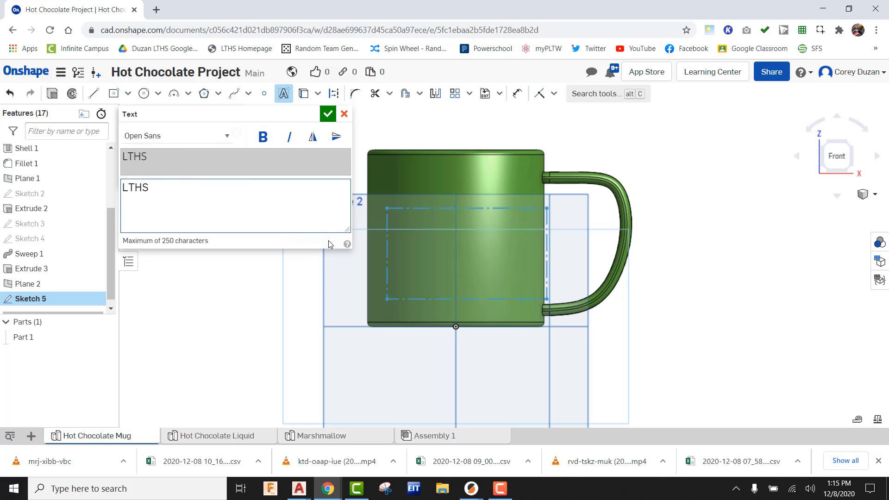
click(327, 114)
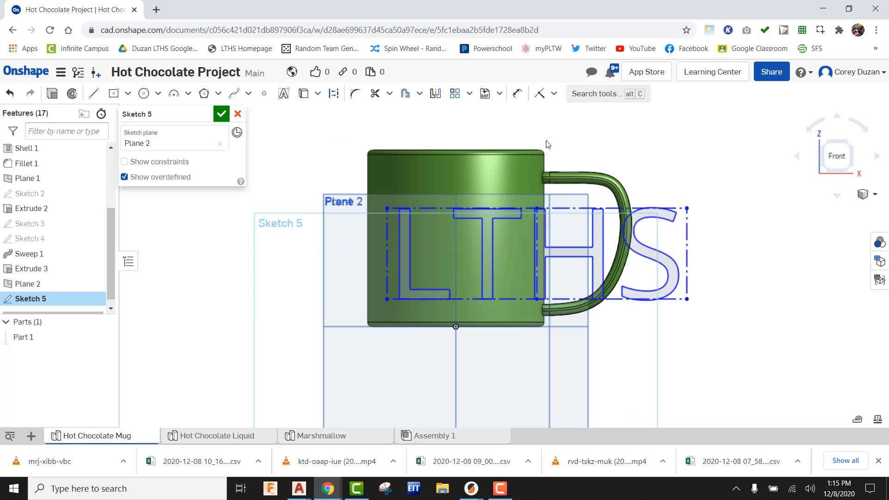
- Dimension the height of the LTHS text box to 1 in
click(517, 94)
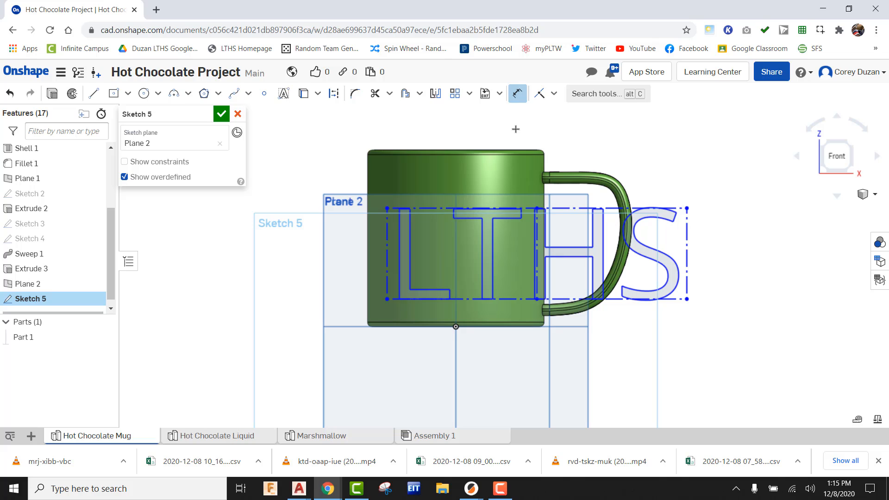
click(387, 240)
click(352, 245)
text(1)
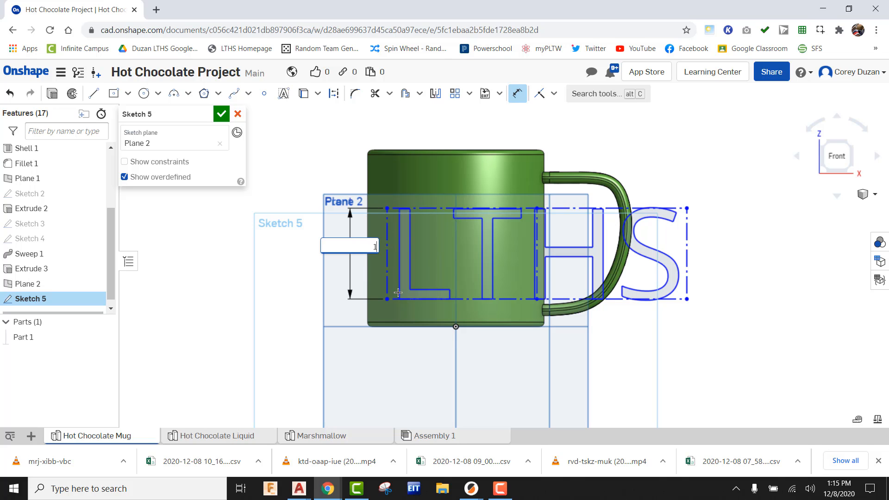
key(Return)
scroll(474, 289, up, 2)
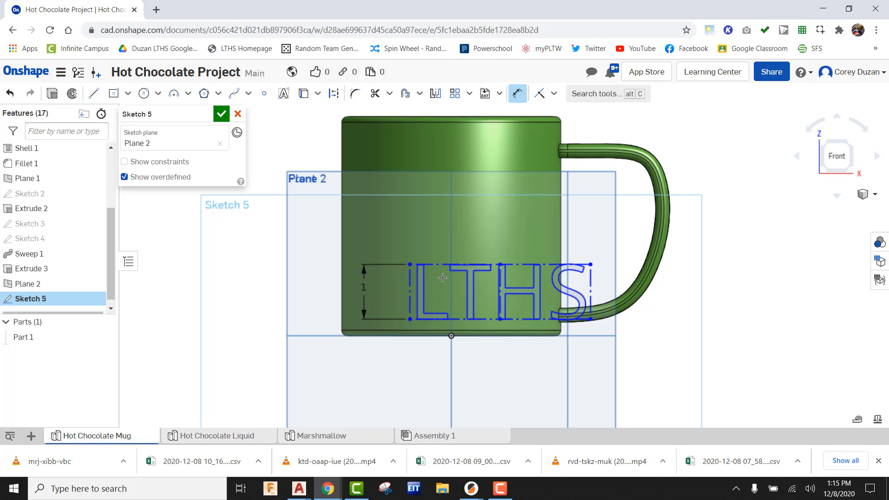
key(Escape)
- Try to reposition the LTHS text to the middle of the mug's front, and delete the text
click(427, 266)
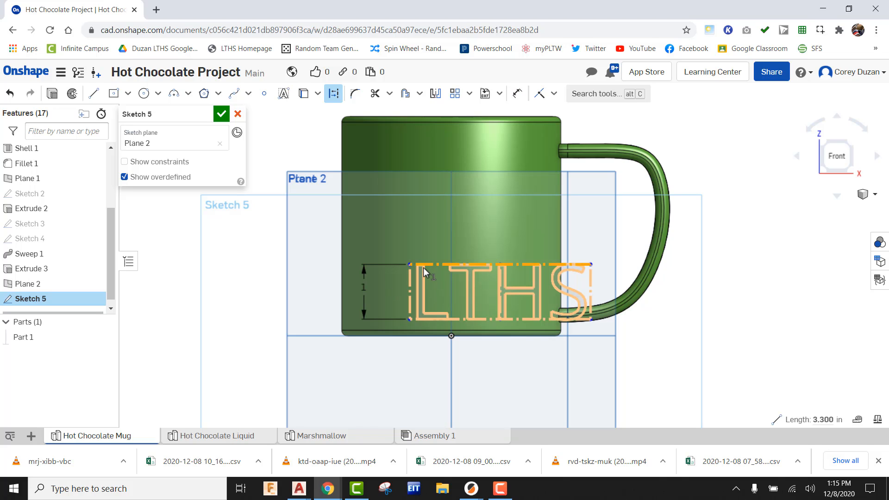
drag(423, 267, 401, 233)
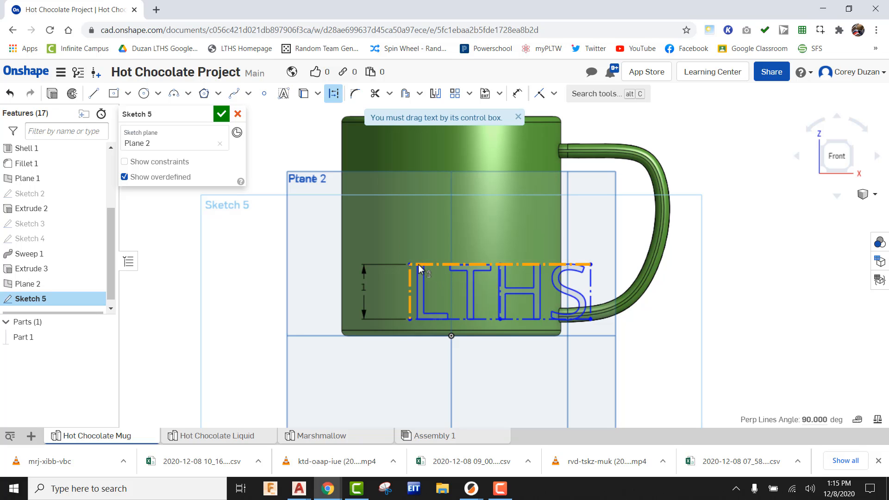
drag(419, 269, 352, 207)
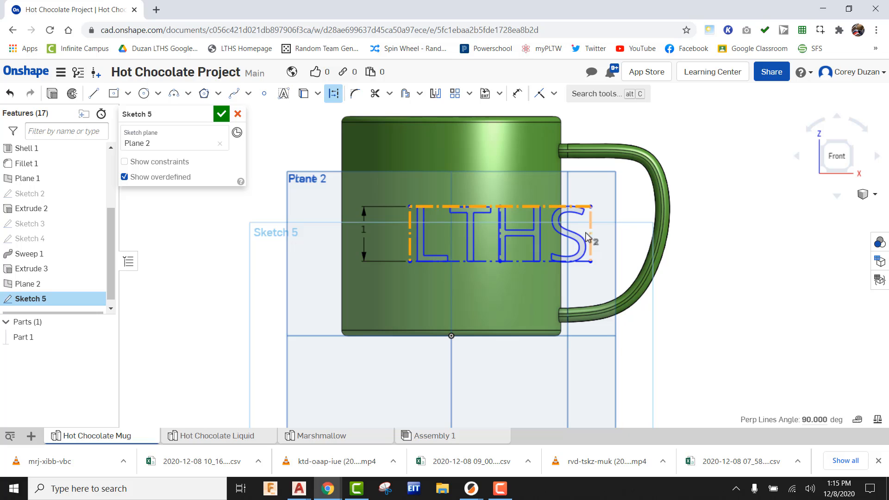
drag(587, 233, 515, 232)
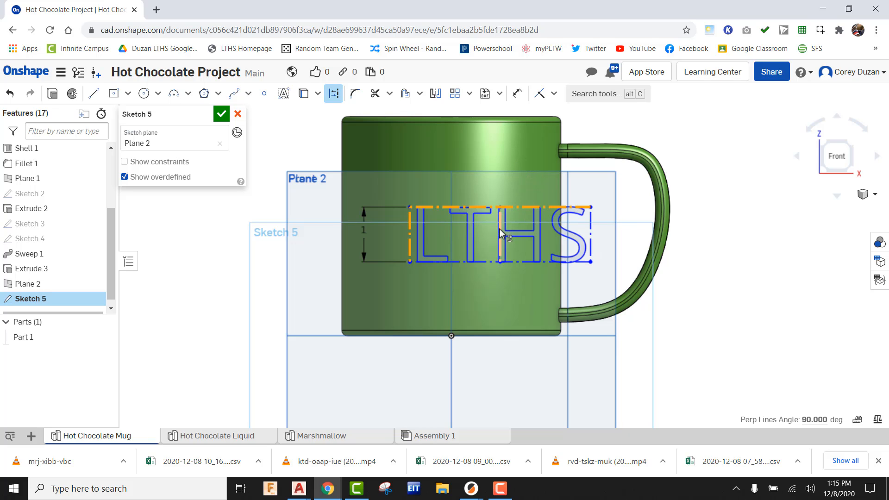
drag(409, 229, 461, 235)
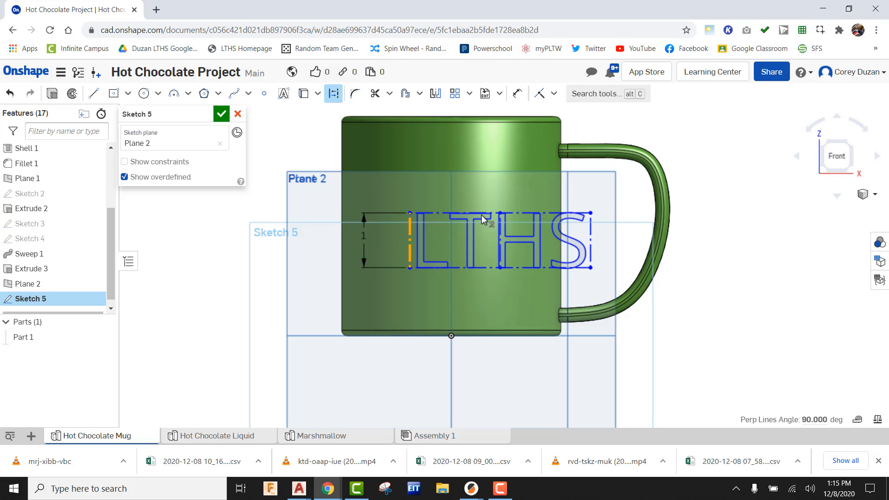
click(482, 217)
key(Delete)
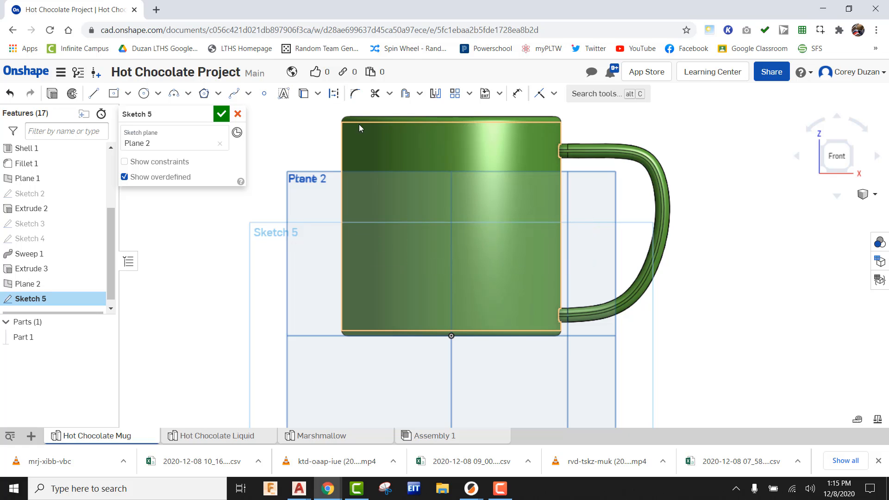
- Place the text "LTHS" again in a box about 1.33 in high, starting near the mug's left edge
click(283, 93)
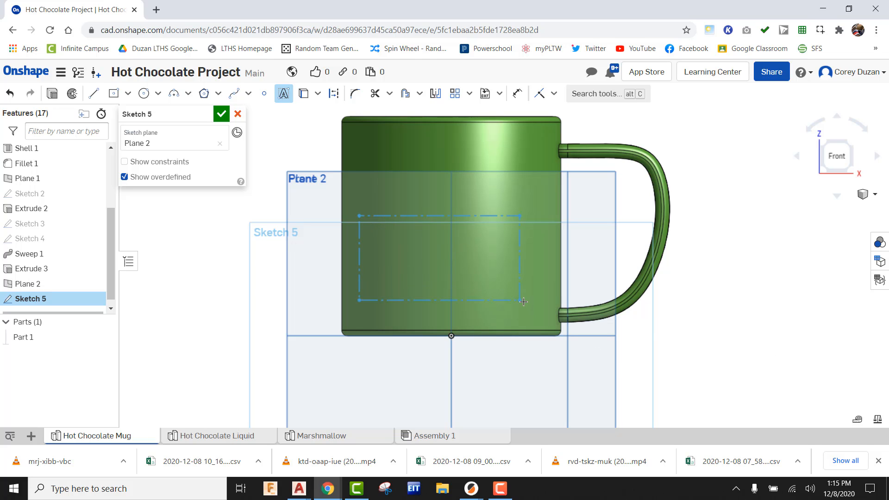
click(545, 288)
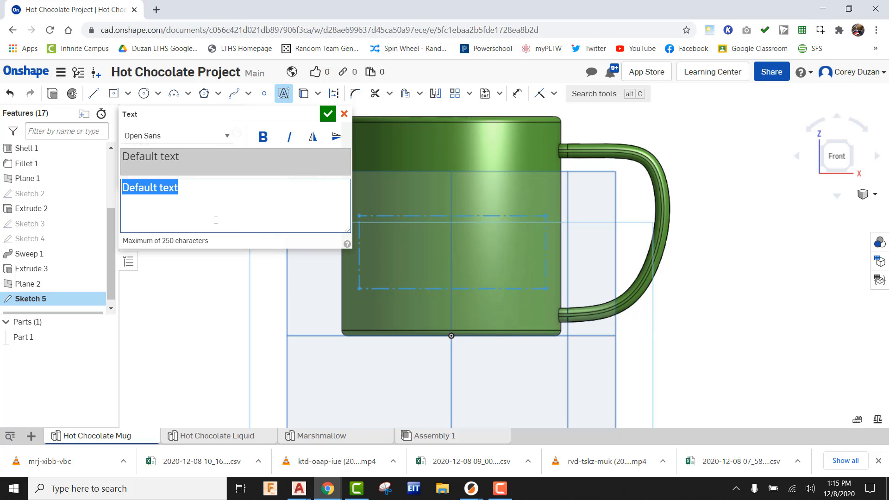
text(LTHS)
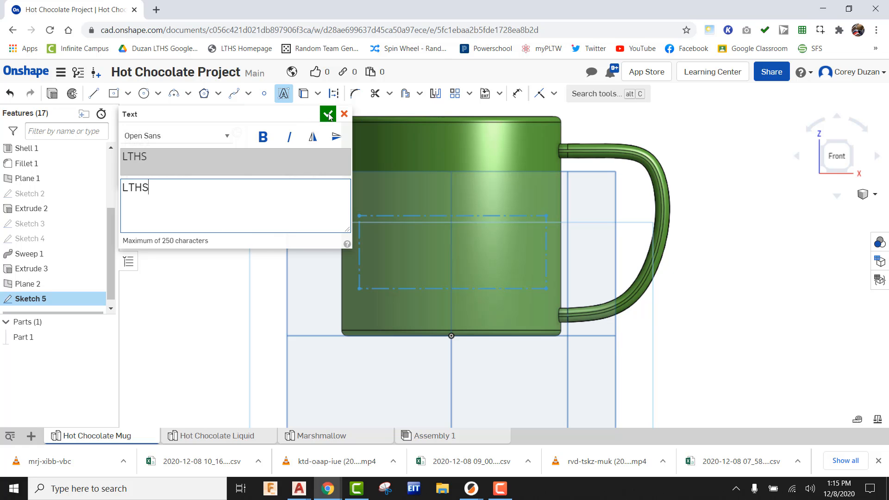
click(328, 115)
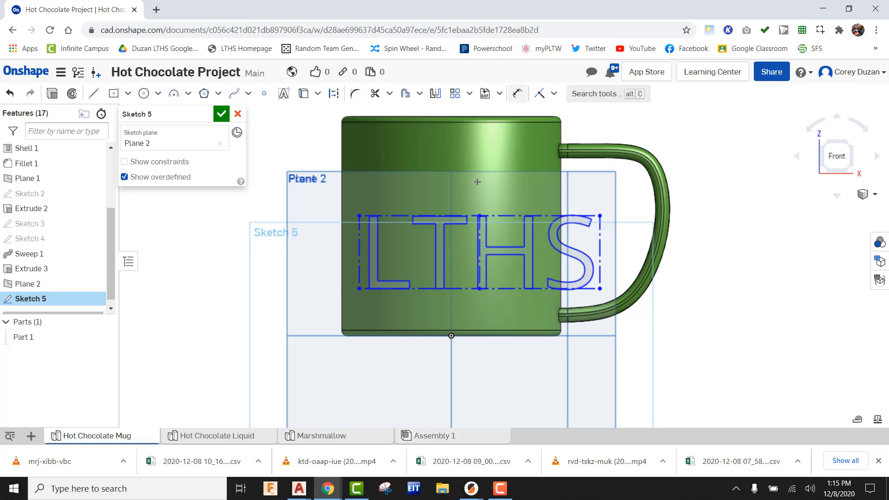
- Dimension the new LTHS text's height to 1 in at its left side
key(d)
click(359, 243)
click(312, 268)
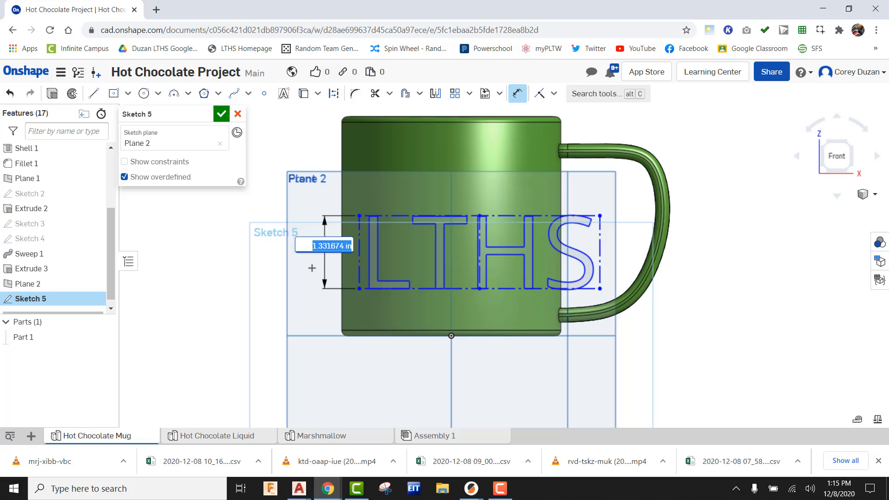
text(1)
key(Return)
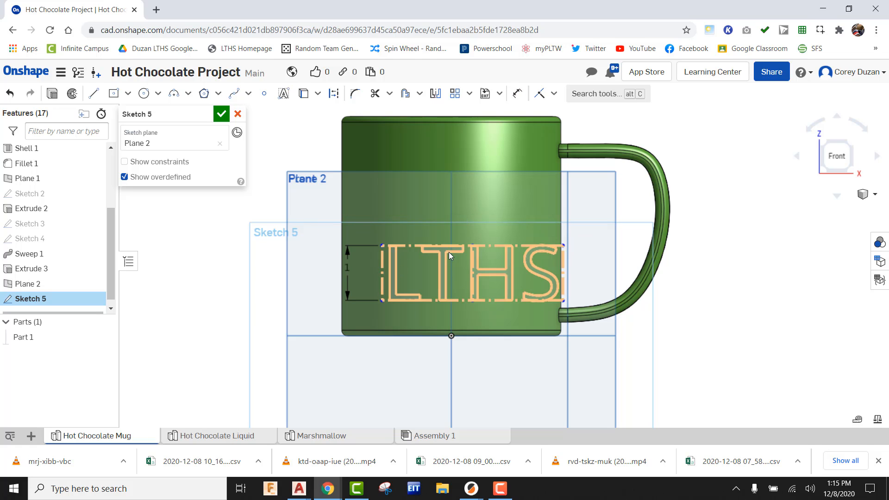
- Move the LTHS text box up toward the middle of the mug's front
drag(448, 252, 431, 247)
key(d)
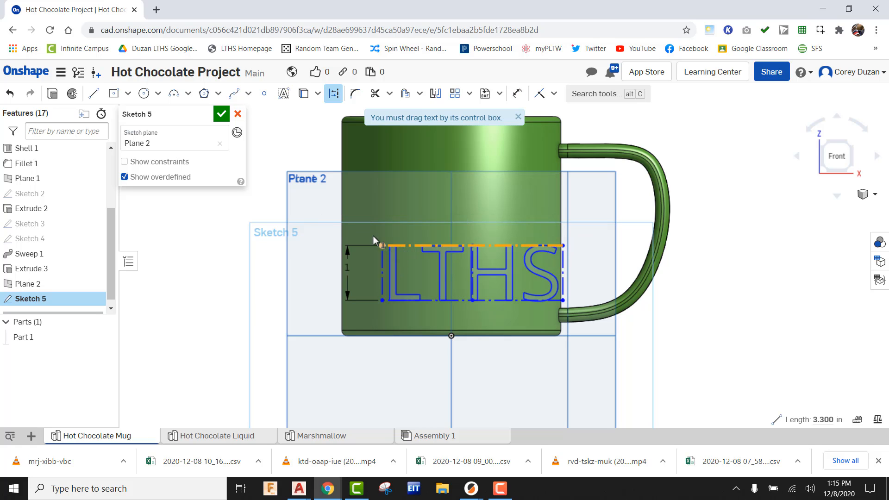
drag(373, 235, 305, 216)
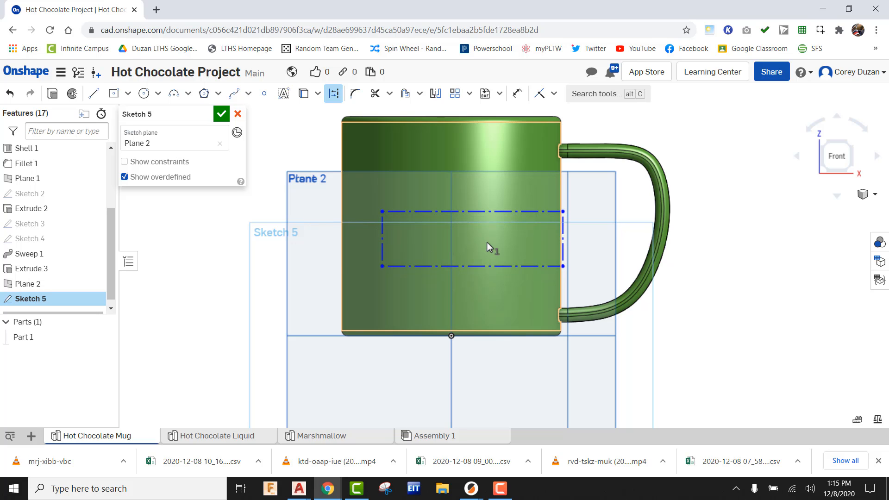
scroll(487, 243, up, 2)
scroll(542, 273, down, 1)
middle_drag(630, 286, 687, 321)
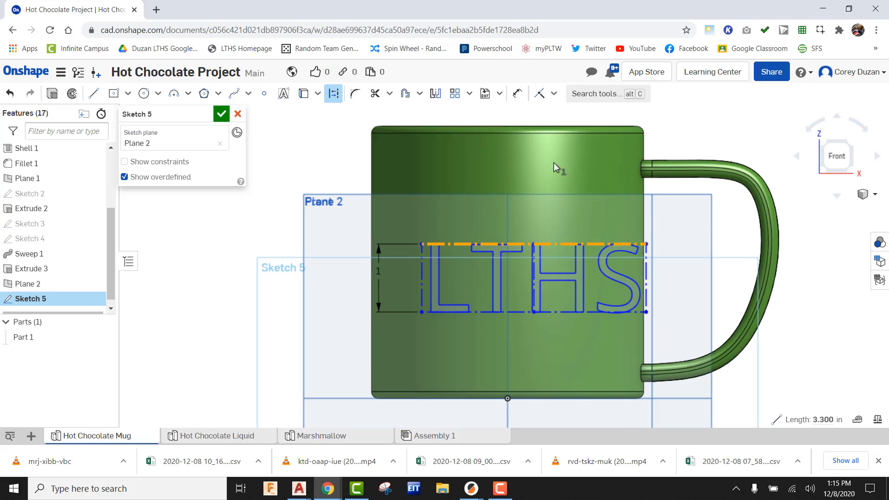
- Project the mug's left side edge into the text sketch with the Use tool
click(517, 93)
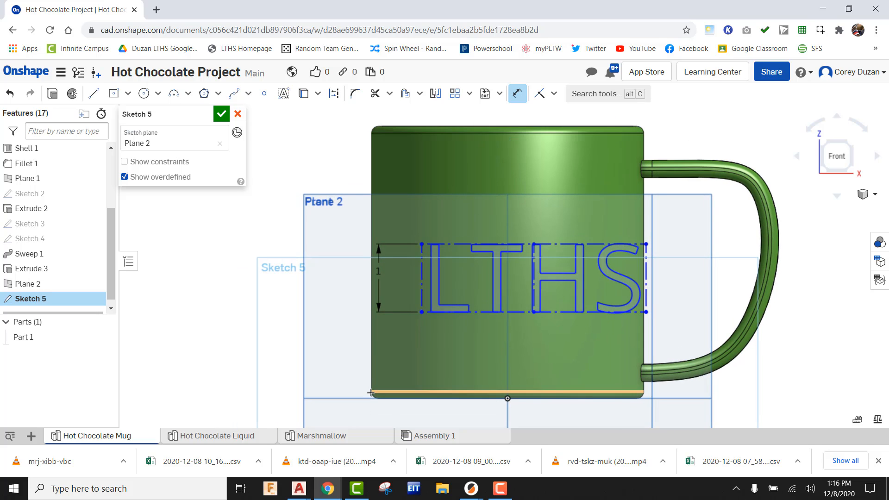
key(Escape)
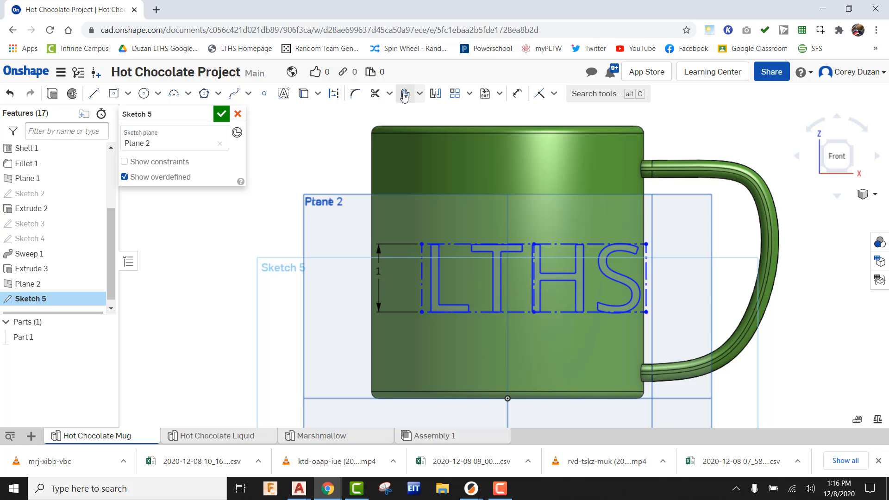
click(303, 93)
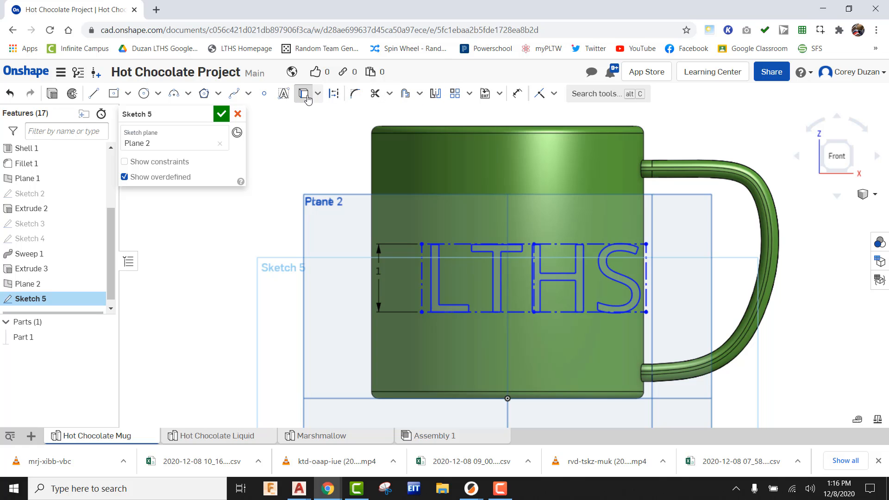
click(374, 341)
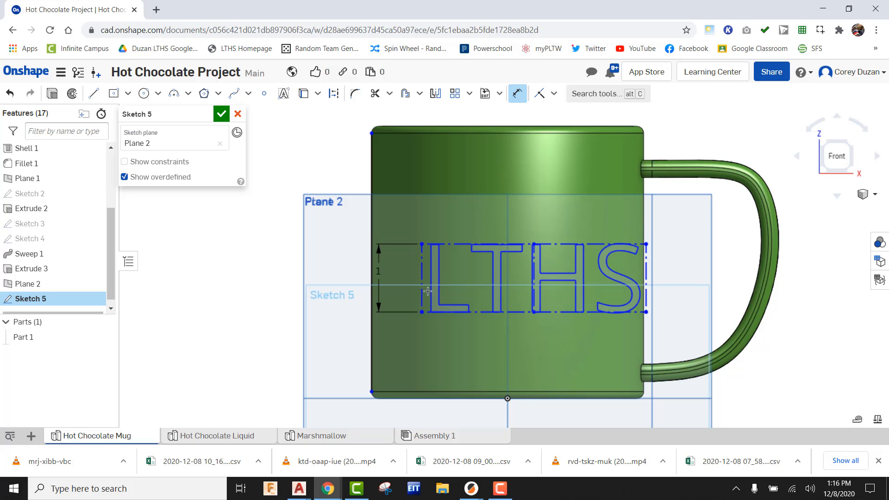
- Dimension the gap between the text box's left side and the projected mug edge to 0.5 in
click(422, 290)
click(372, 287)
click(393, 252)
click(400, 202)
text(0.5)
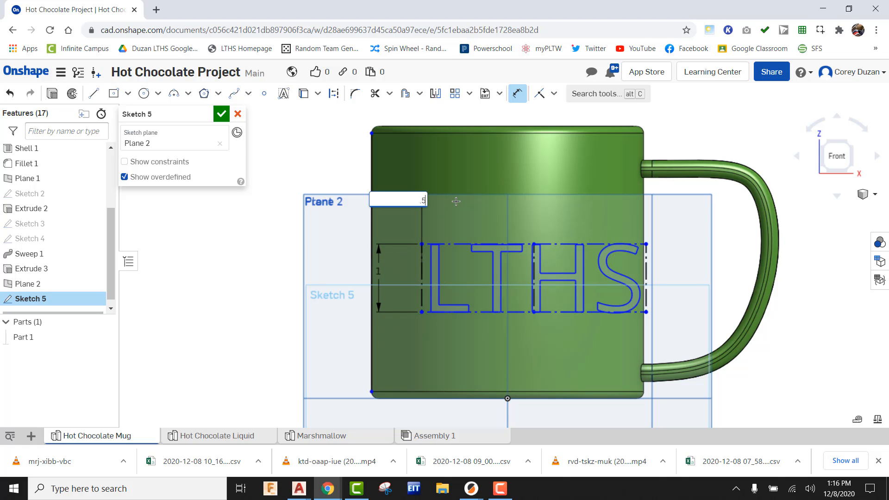
key(Return)
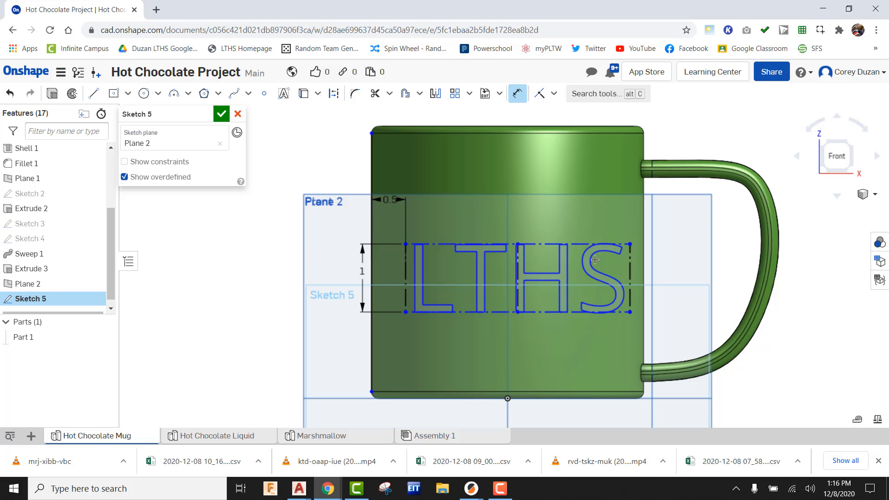
- Try 0.6 in and 0.45 in as the text's distance from the mug's left edge
double_click(387, 200)
text(0.6)
key(Return)
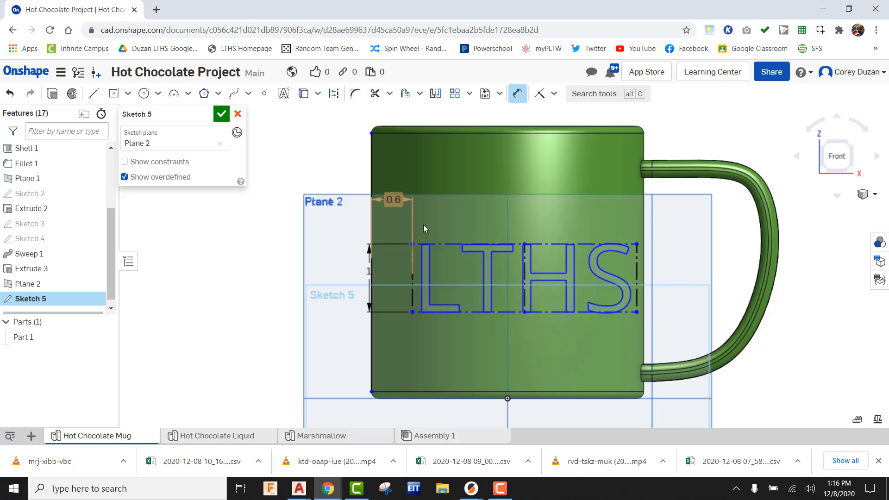
double_click(402, 202)
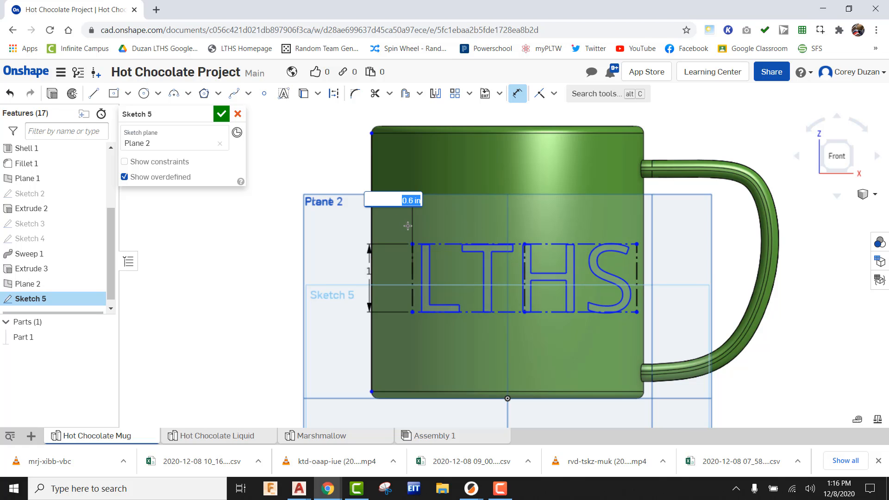
key(Return)
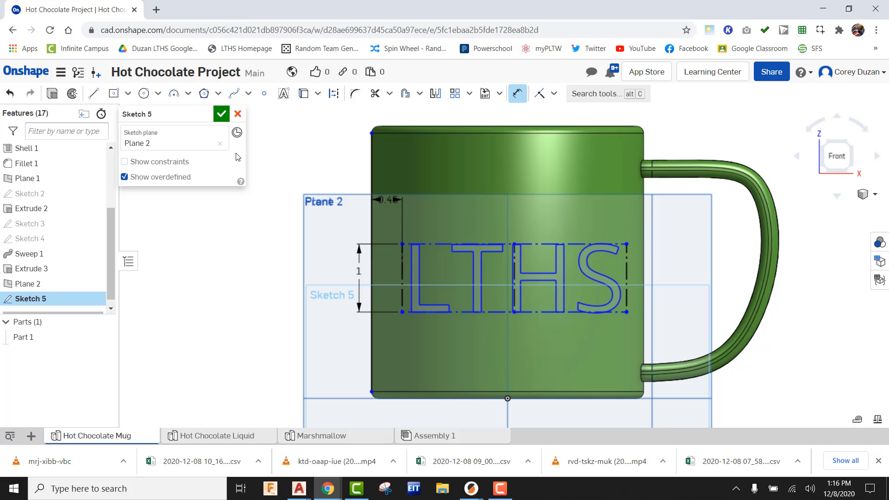
right_click(446, 216)
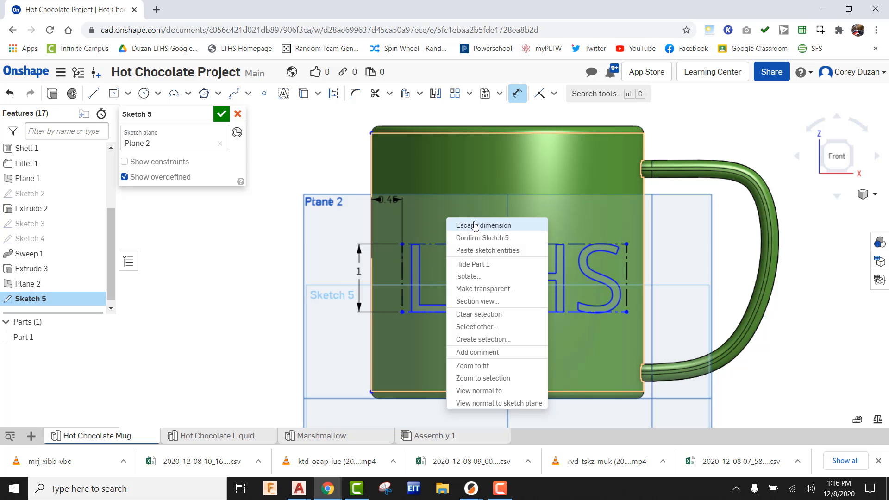
click(454, 226)
- Raise the LTHS text slightly and set its distance from the mug's left edge to 0.4 in, finishing the sketch
drag(402, 244, 401, 225)
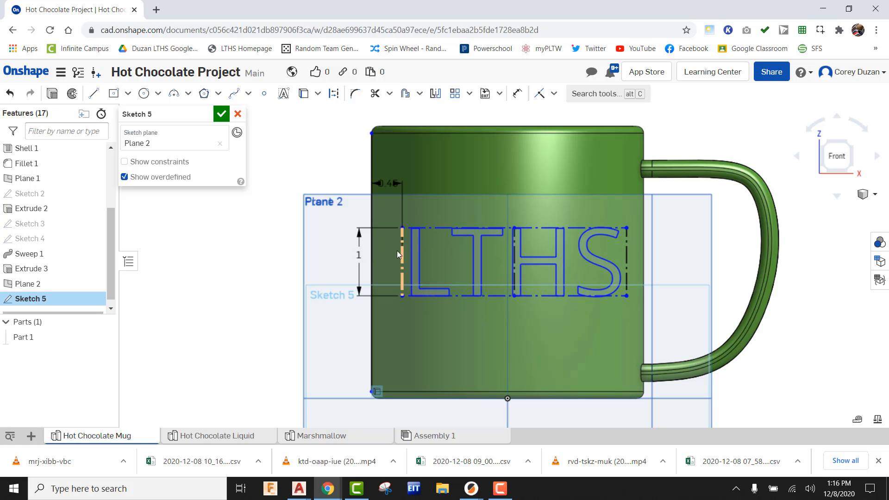
double_click(389, 184)
text(0.4)
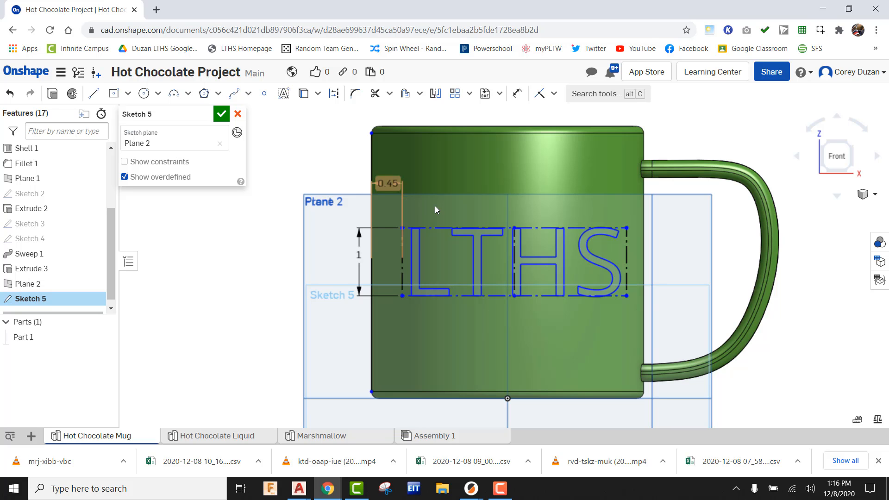
key(Return)
scroll(543, 289, up, 2)
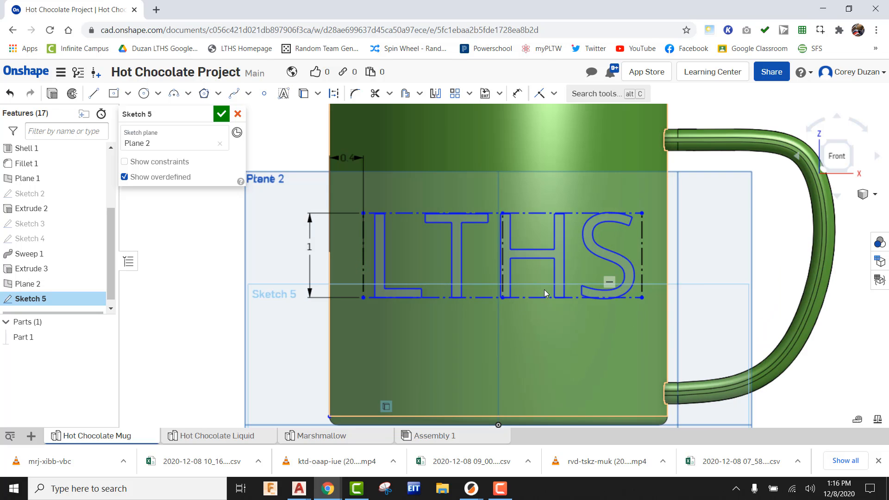
scroll(526, 309, down, 2)
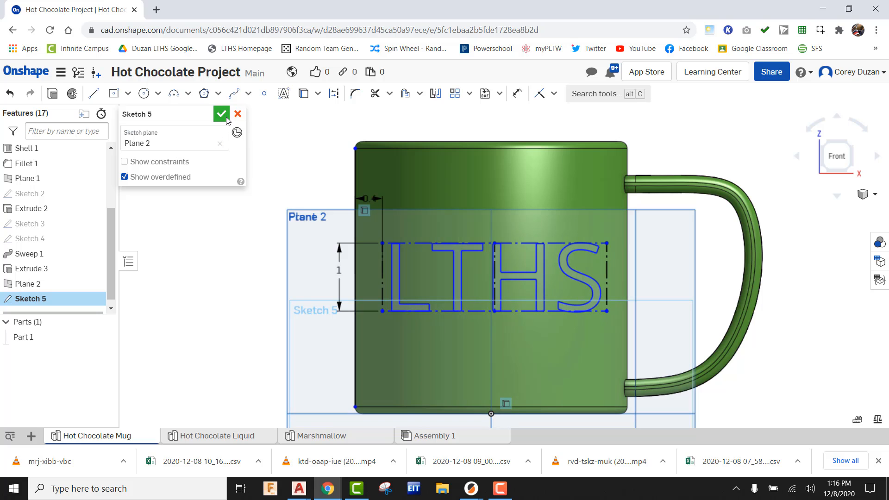
click(223, 115)
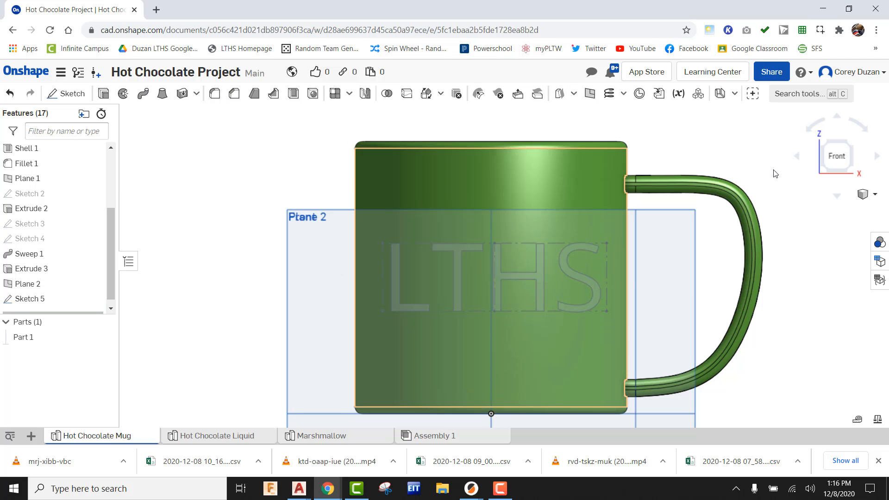
- Set up an Add extrusion of the LTHS text sketch, flipped to run toward the mug and merged with Part 1
click(850, 142)
scroll(495, 268, up, 3)
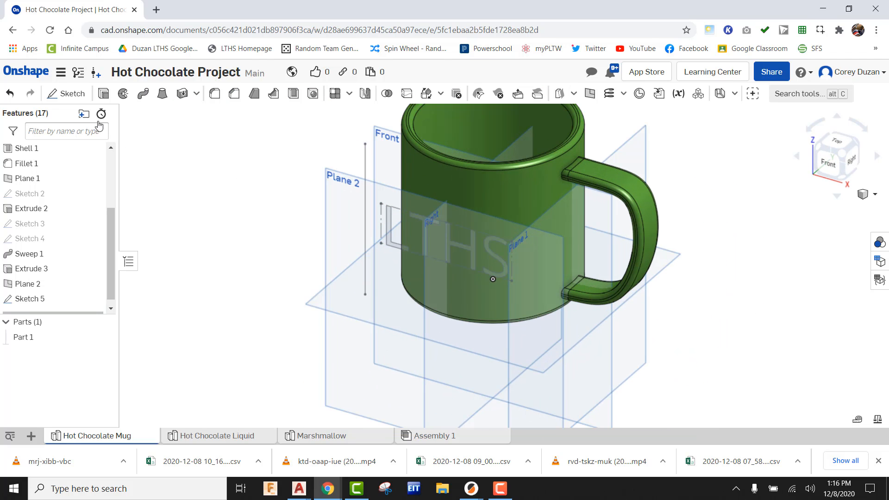
click(104, 94)
scroll(362, 224, up, 3)
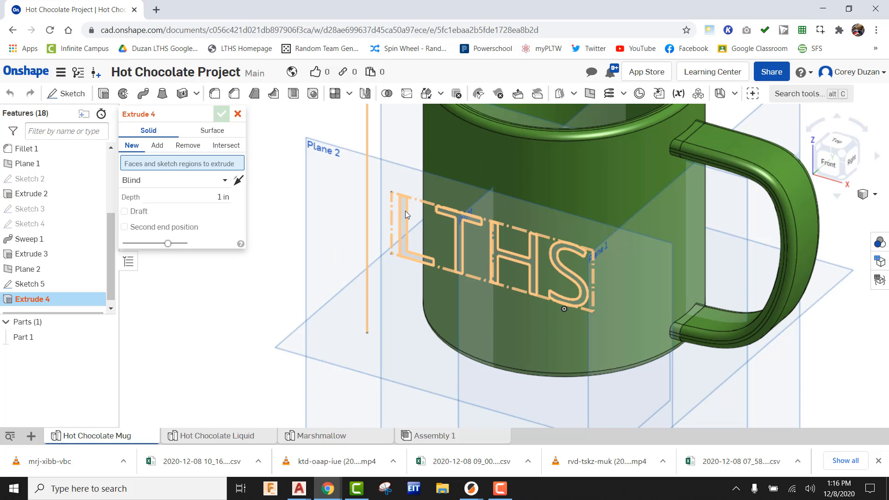
scroll(413, 247, down, 3)
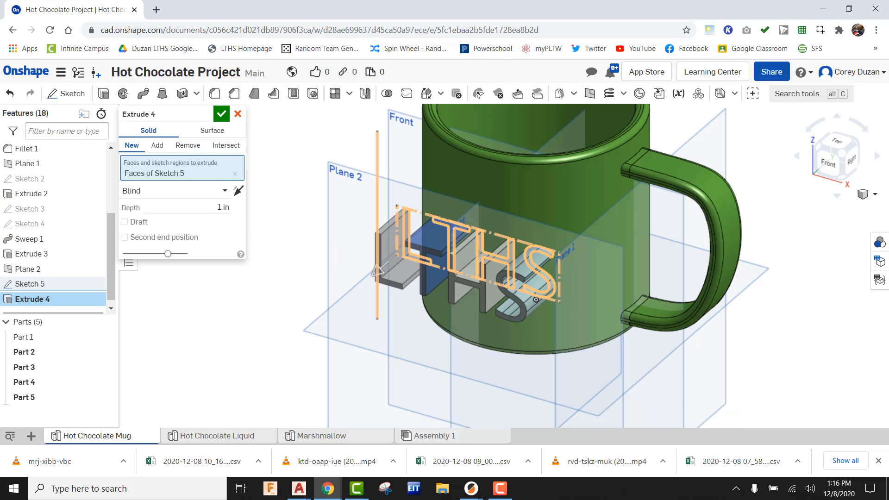
click(157, 145)
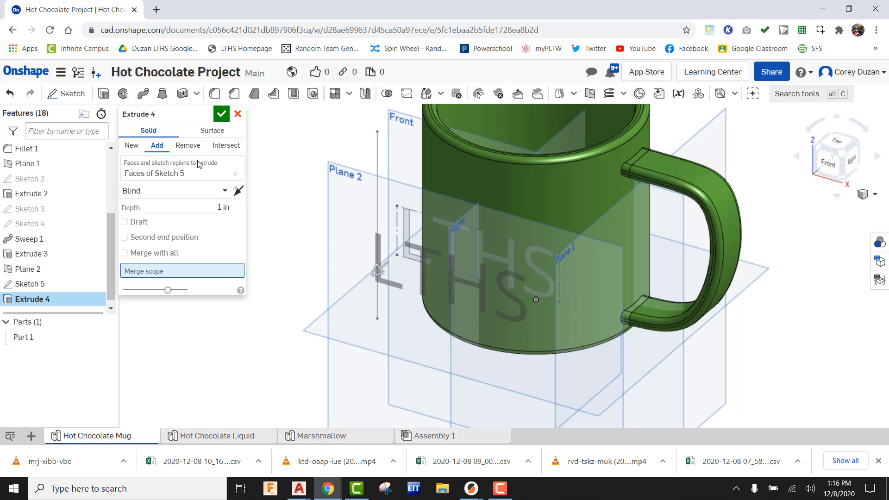
click(238, 191)
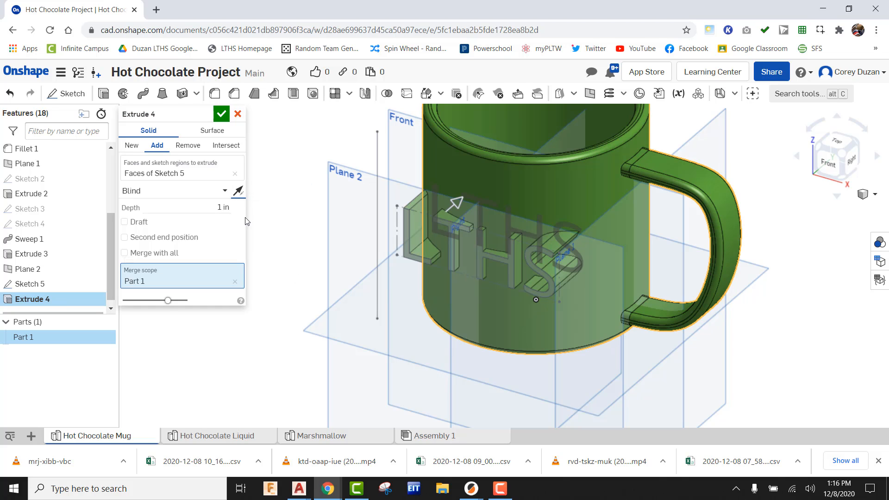
- End the text extrusion with Up to face at the mug's outer cylindrical face and accept it
click(225, 190)
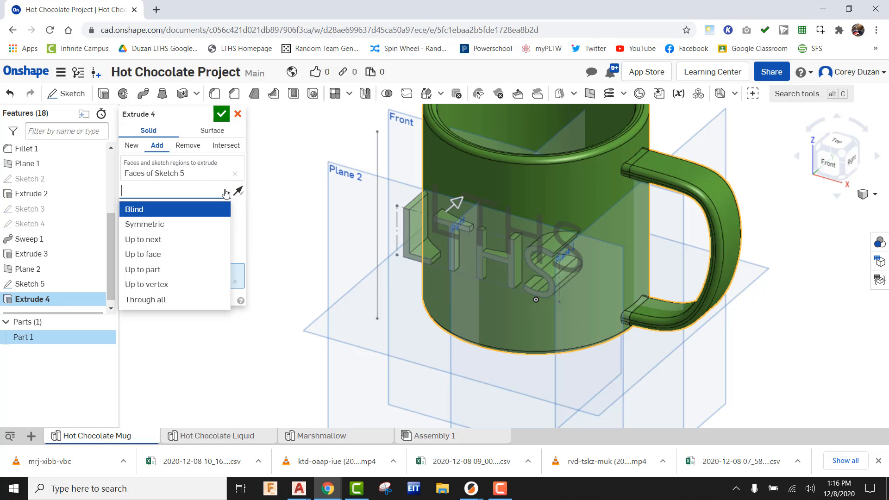
click(166, 254)
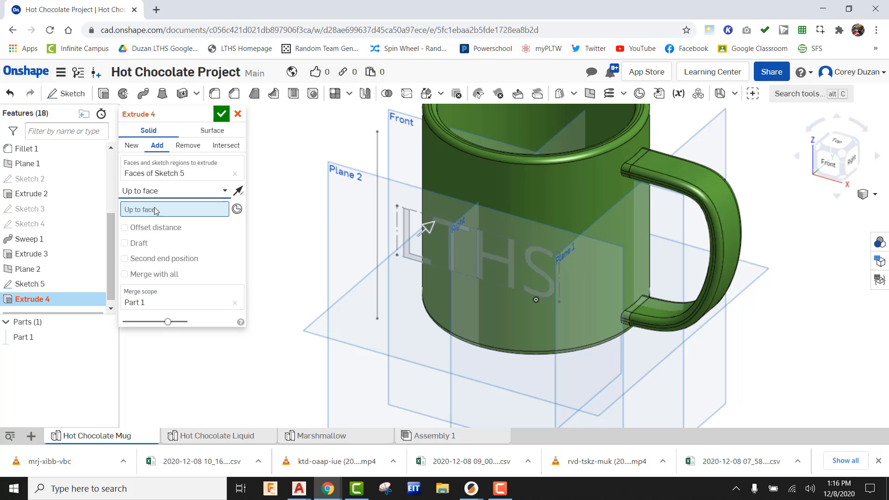
click(467, 185)
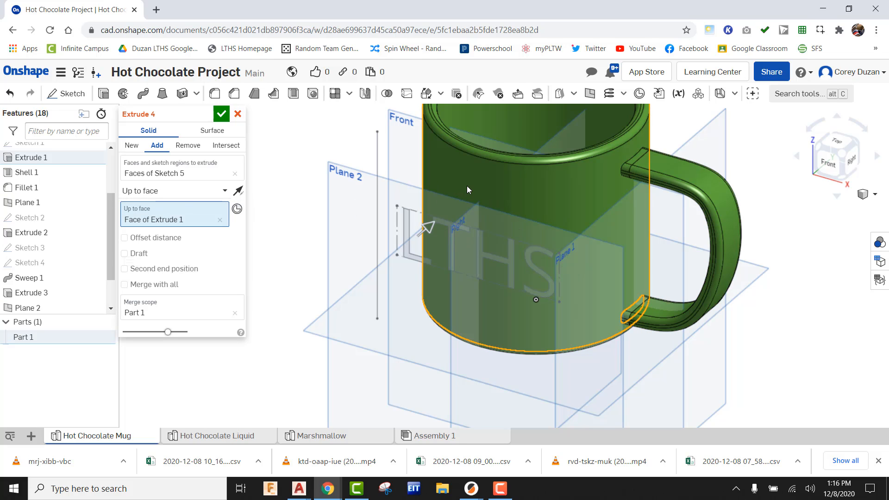
click(221, 114)
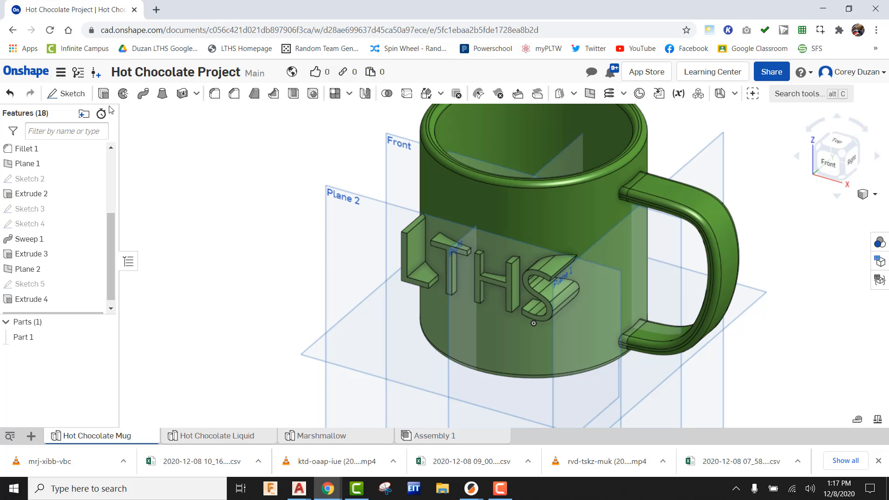
- Start a new sketch on the mug's flat bottom face, viewed straight on from below
click(67, 94)
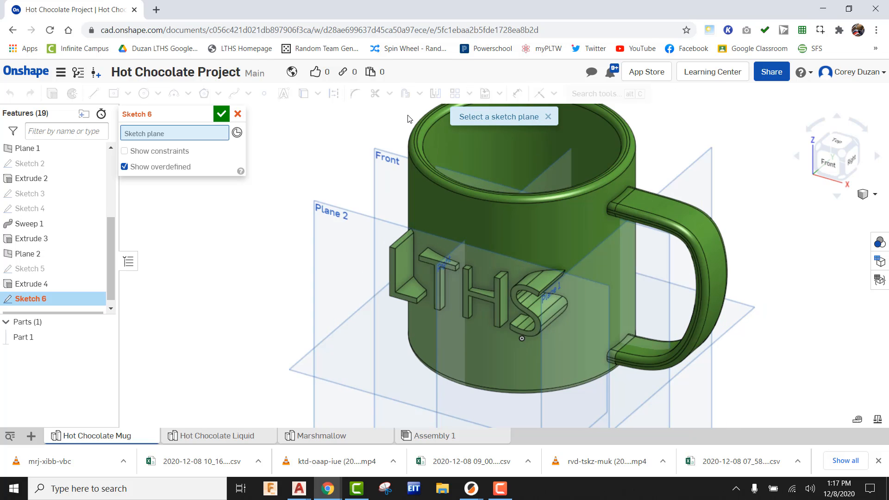
scroll(409, 119, up, 5)
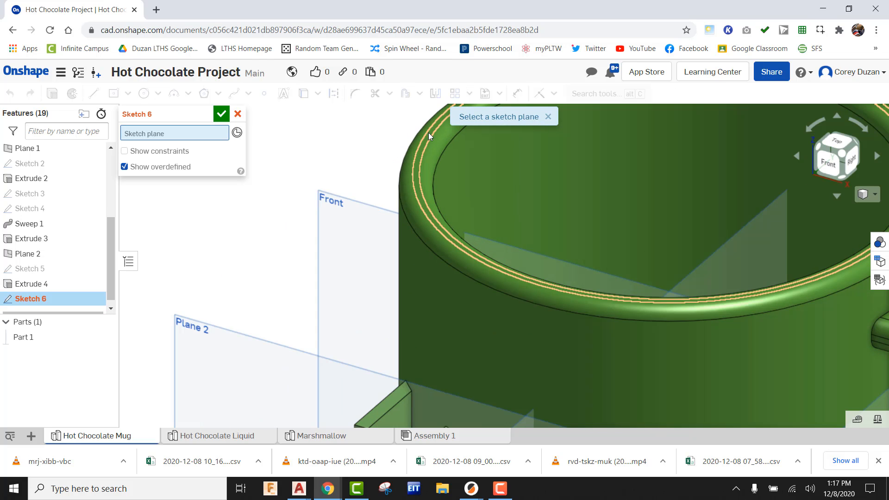
scroll(428, 133, down, 8)
right_drag(471, 210, 482, 271)
click(473, 316)
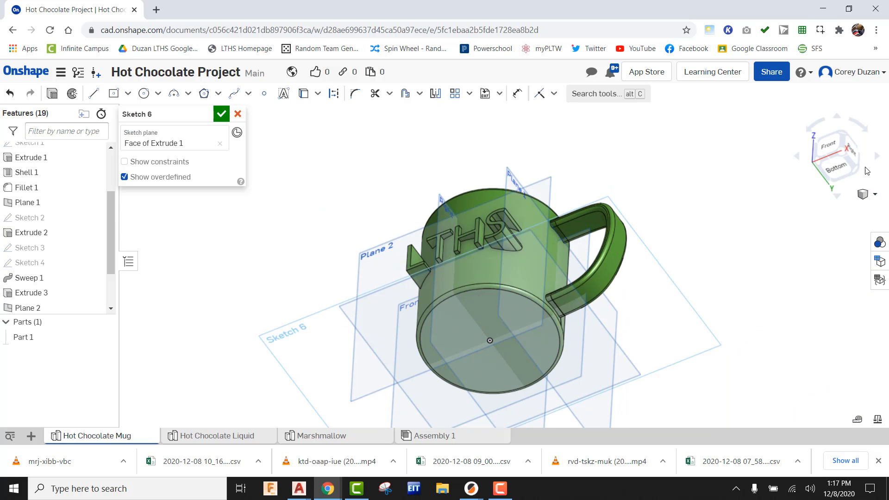
click(844, 172)
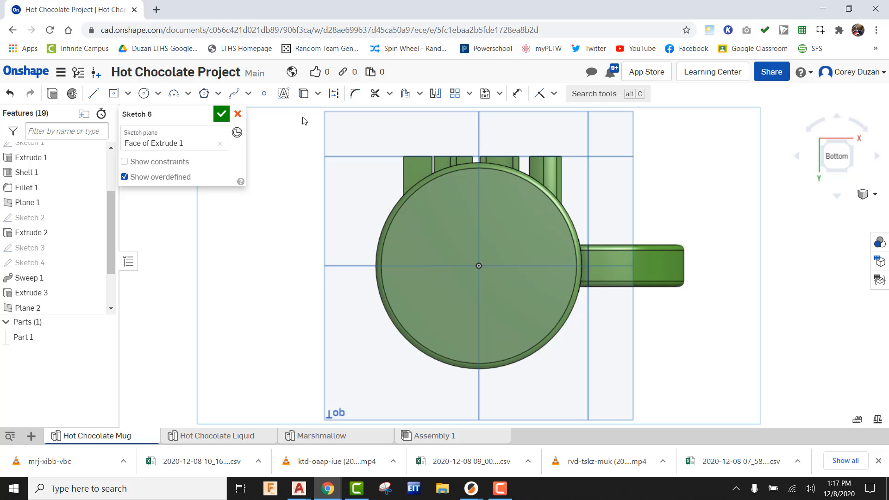
- Sketch a circle about 4.1 in in diameter centred on the origin, slightly larger than the mug's outer wall
click(144, 93)
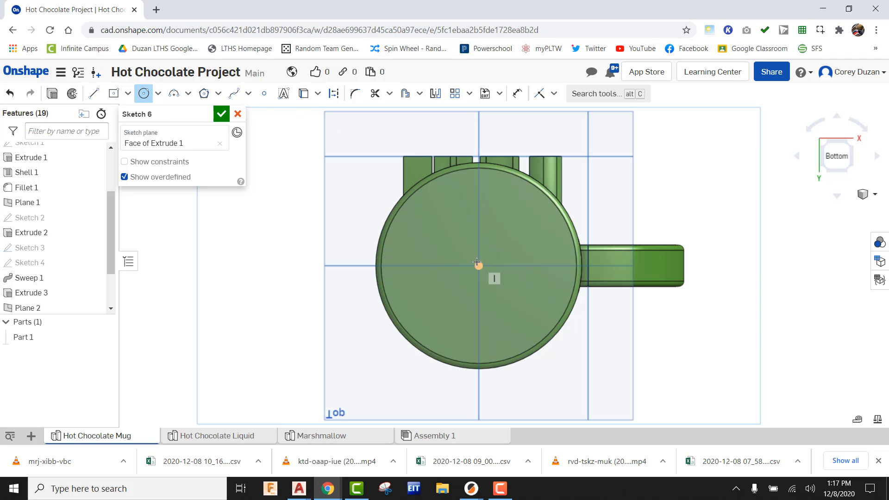
scroll(475, 180, up, 6)
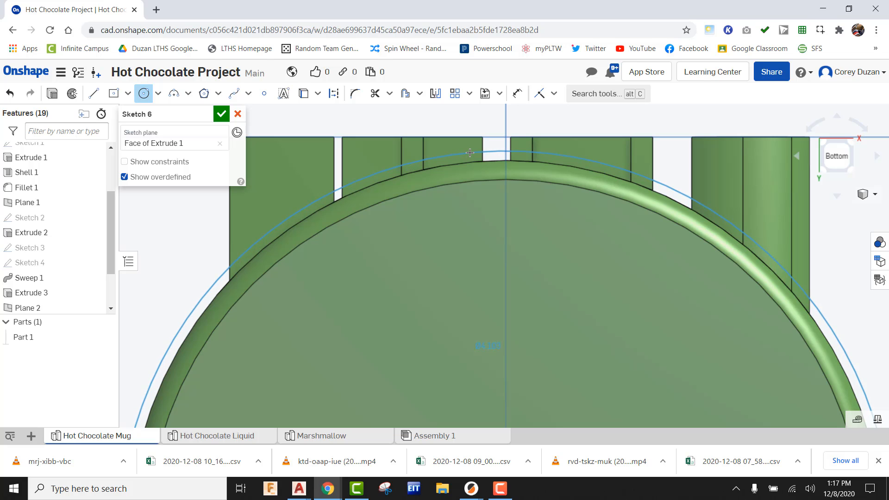
click(471, 153)
scroll(471, 153, down, 3)
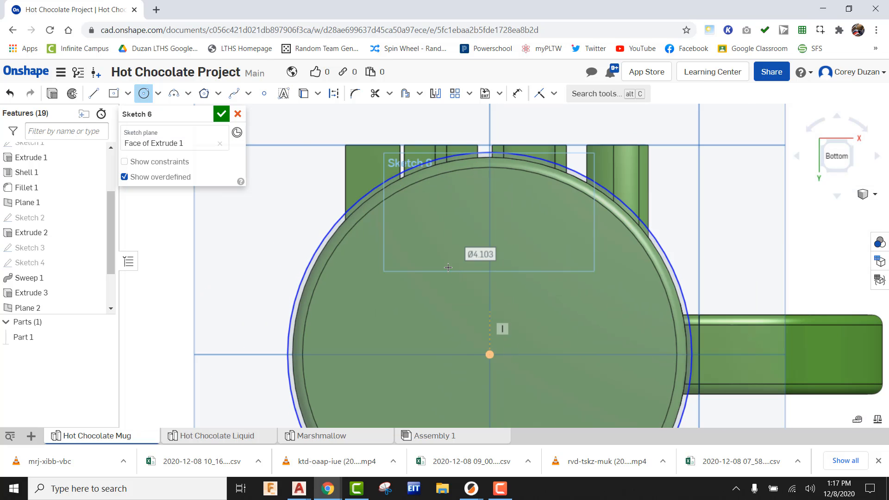
- Sketch three connected lines around the letters, about 0.95, 3.28 and 1.17 in long, starting and ending on the circle, and finish the sketch
click(93, 93)
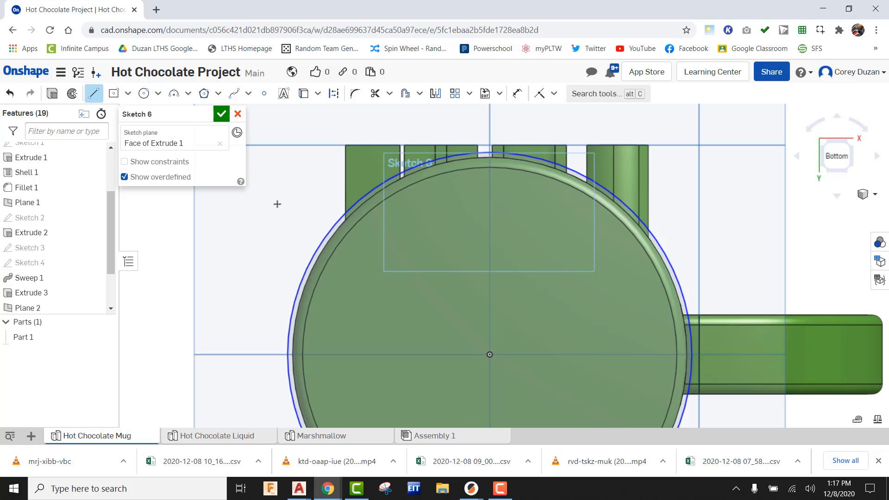
scroll(347, 222, up, 2)
click(348, 222)
scroll(348, 204, down, 2)
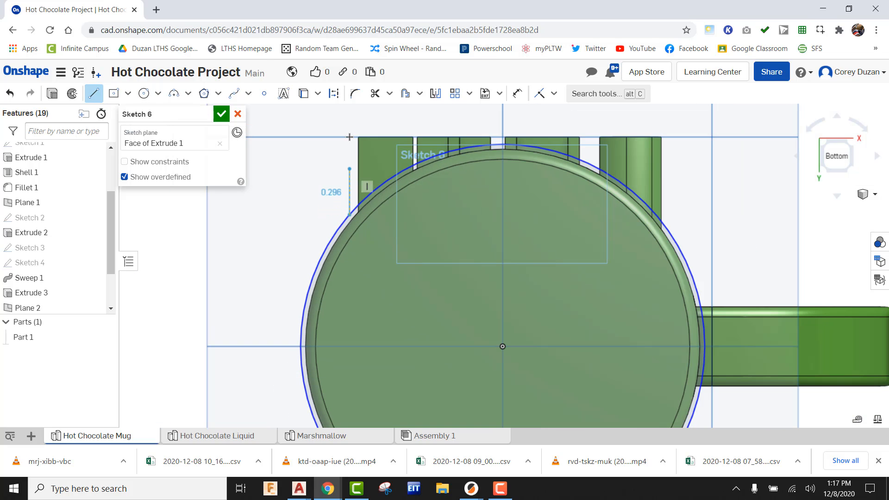
scroll(348, 122, down, 1)
click(349, 121)
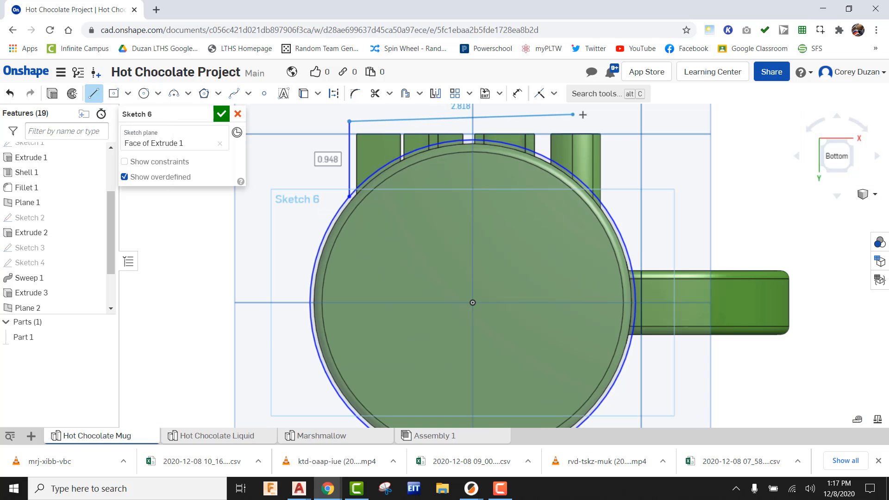
click(609, 122)
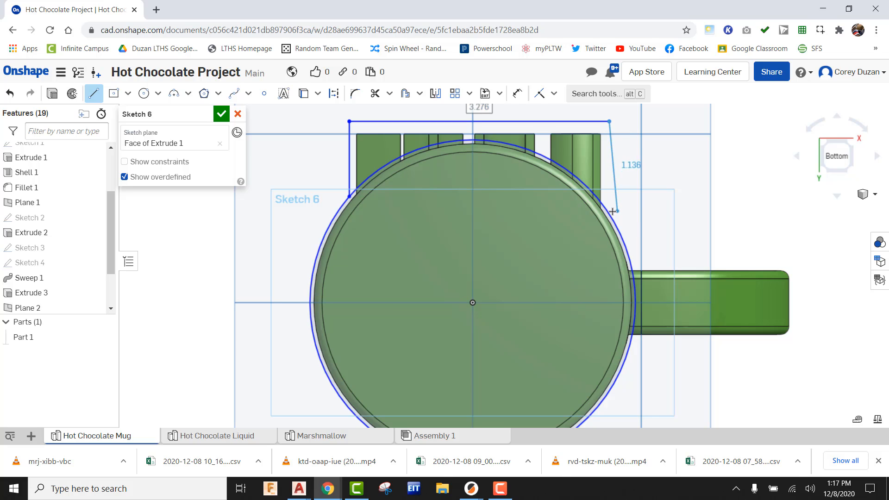
click(610, 212)
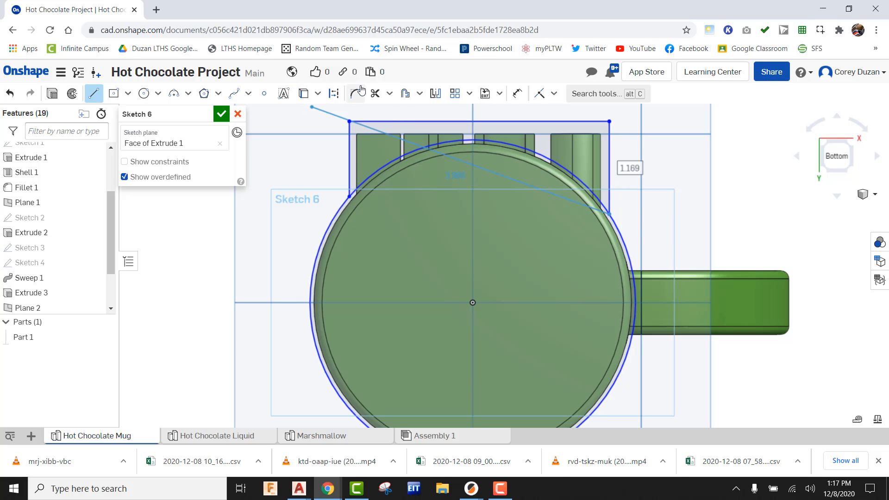
key(m)
click(616, 222)
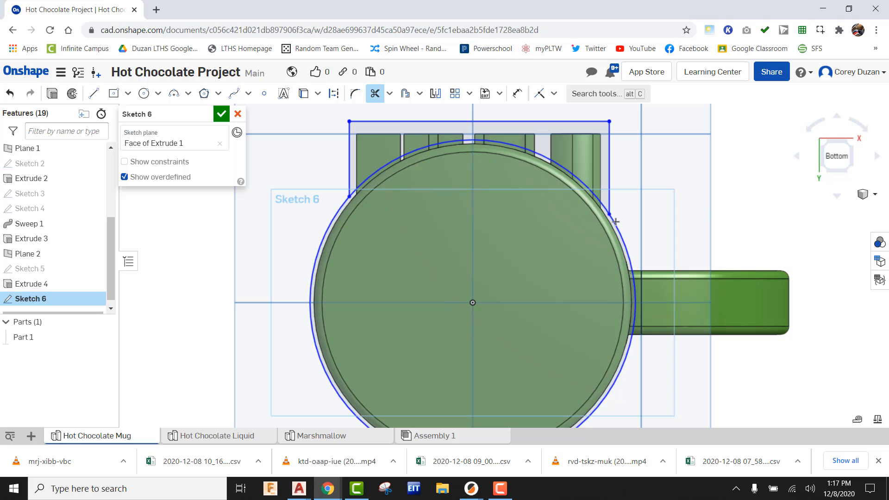
click(221, 114)
- Set up a Remove extrusion of the sketch region between the circle and the three lines, flipped to run up toward the letters
click(846, 154)
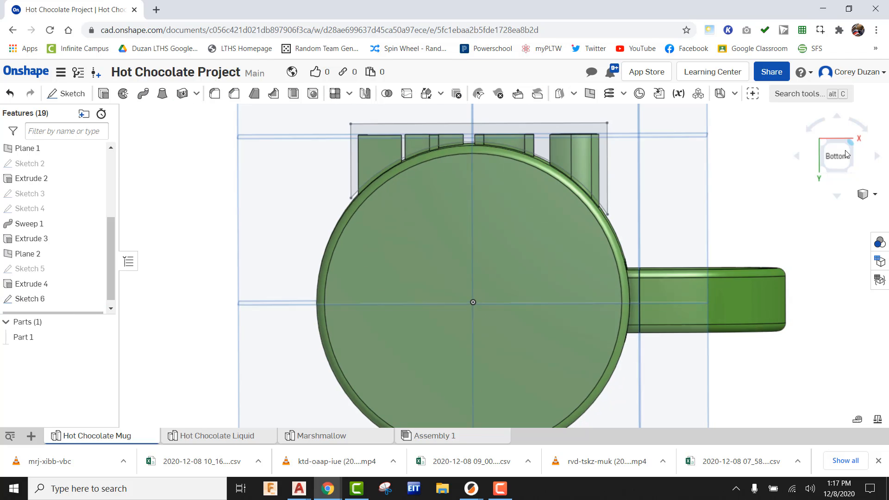
click(847, 150)
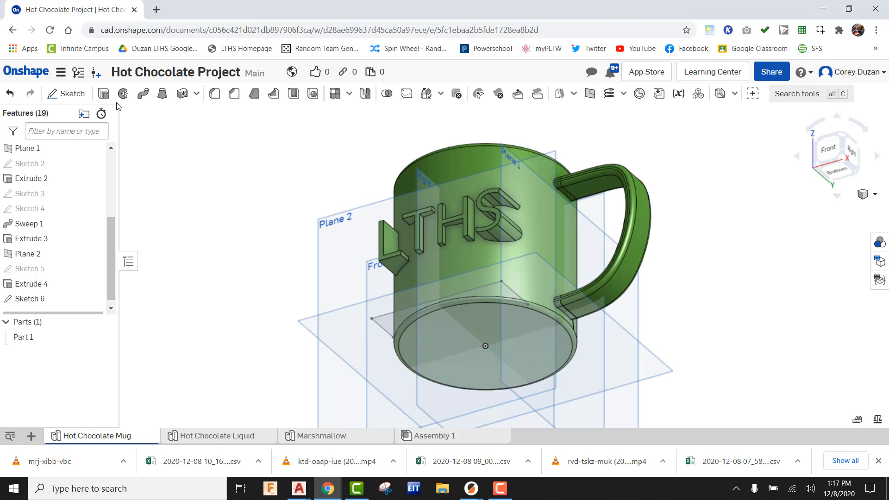
click(103, 93)
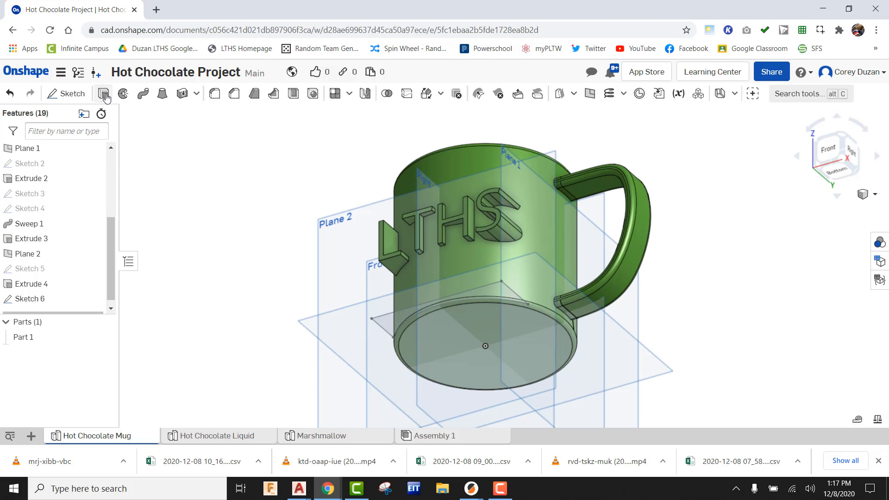
click(388, 320)
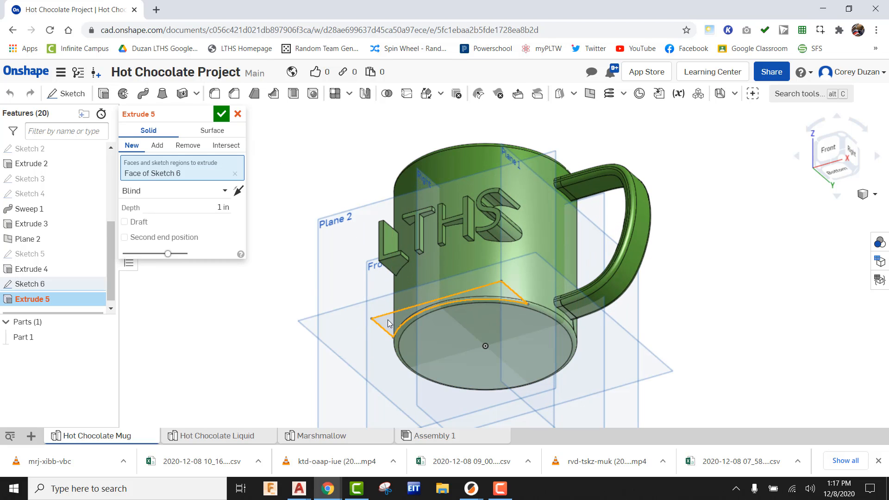
click(188, 145)
click(238, 191)
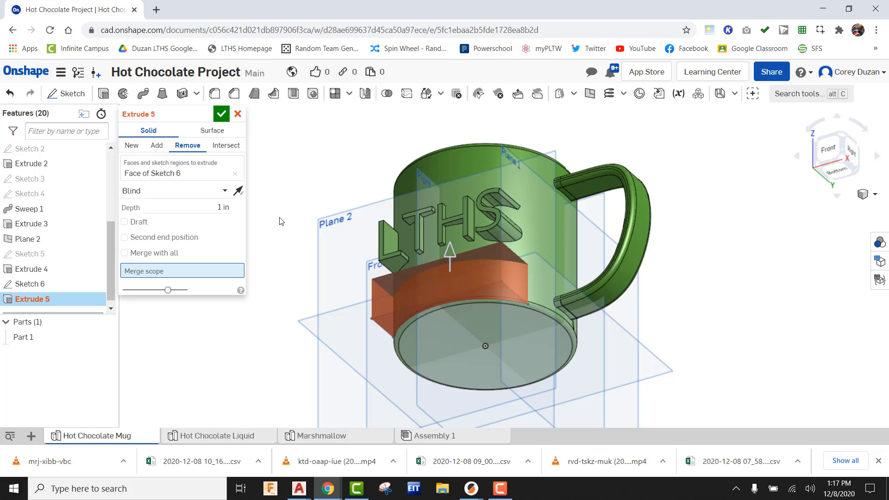
- Set the Remove extrusion's depth to 6 in, cut away the protruding parts of the letters and accept it
click(224, 207)
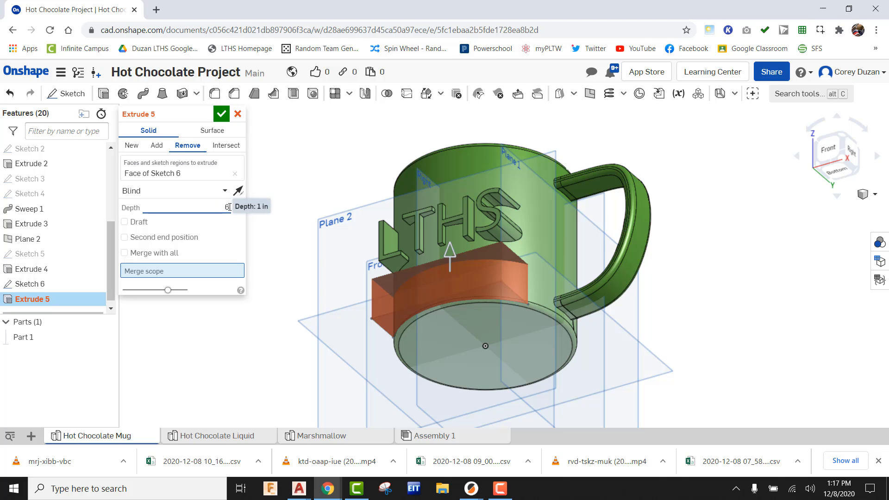
text(6)
middle_drag(335, 208, 344, 273)
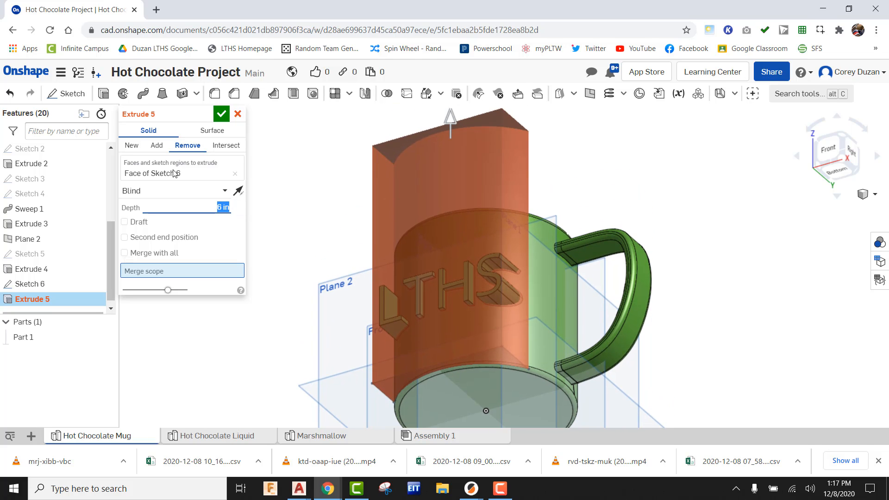
click(238, 190)
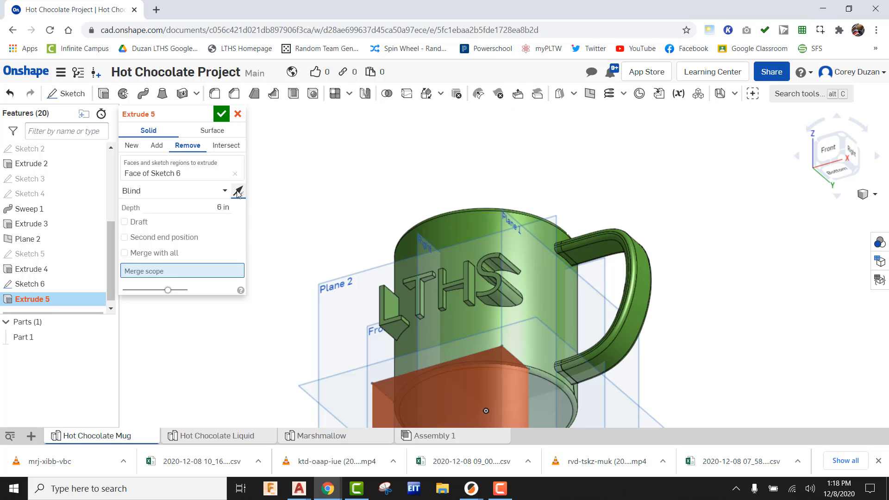
click(221, 114)
right_drag(662, 195, 675, 230)
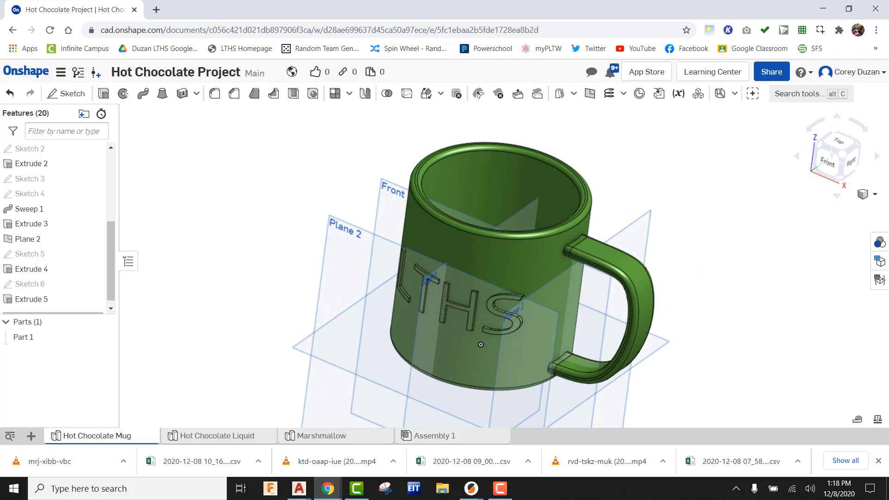
- Apply a red (FF0000) face appearance to the outer faces of the letters L, T, H and S
click(877, 242)
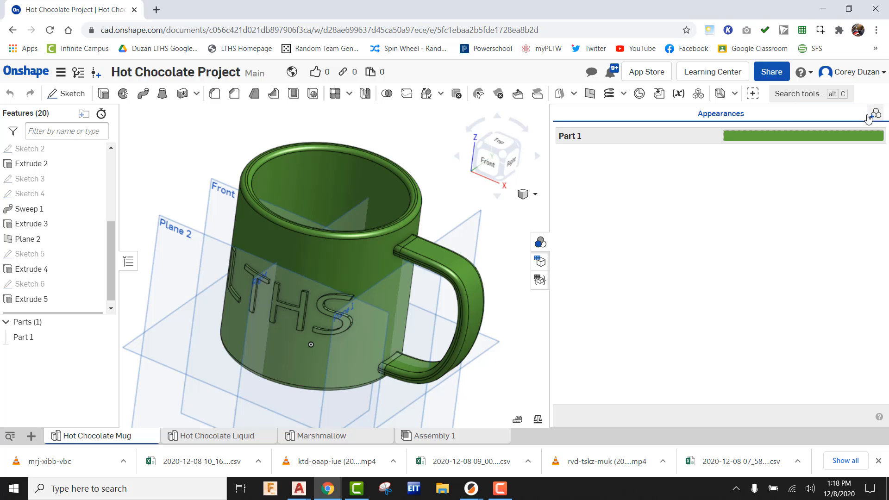
click(870, 115)
click(451, 167)
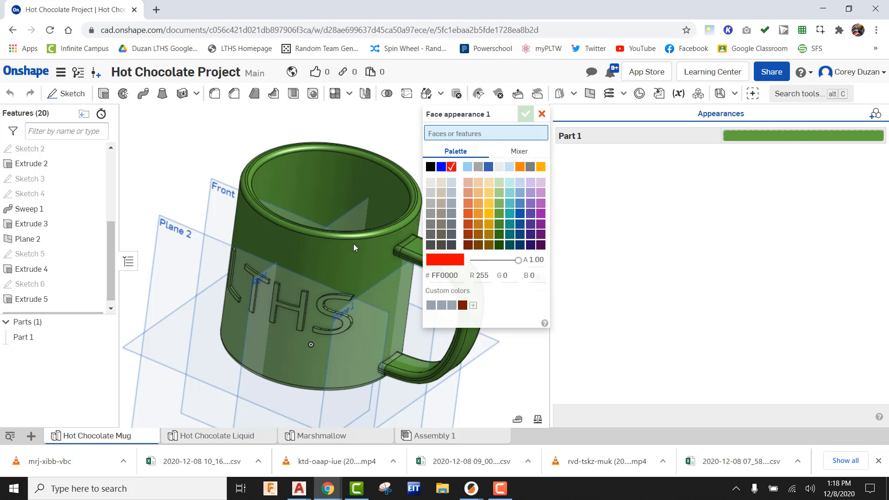
scroll(249, 287, up, 5)
click(171, 213)
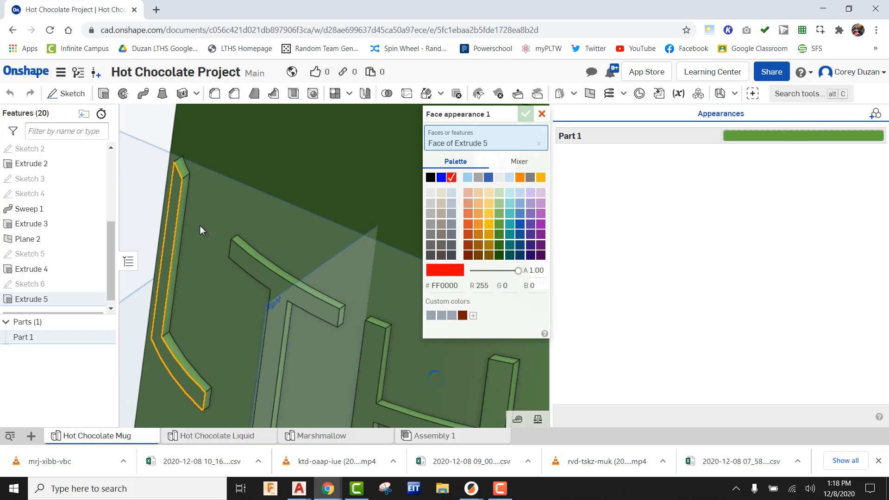
click(290, 289)
scroll(290, 290, down, 2)
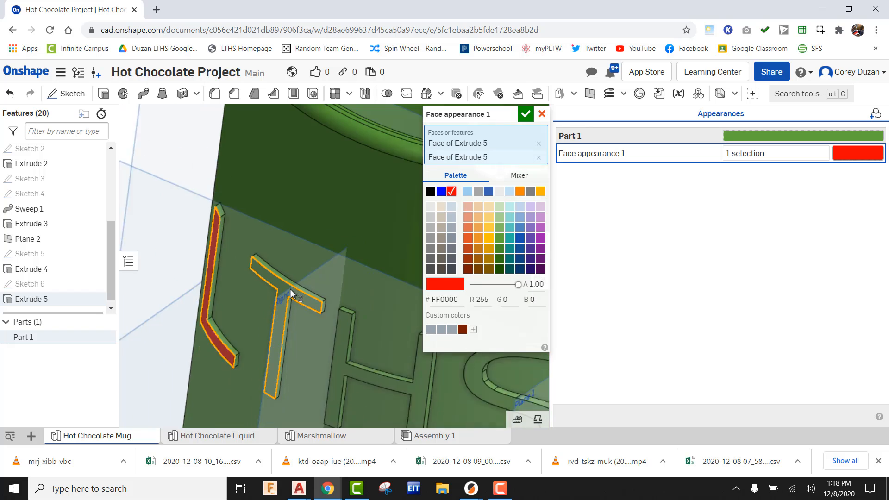
click(329, 321)
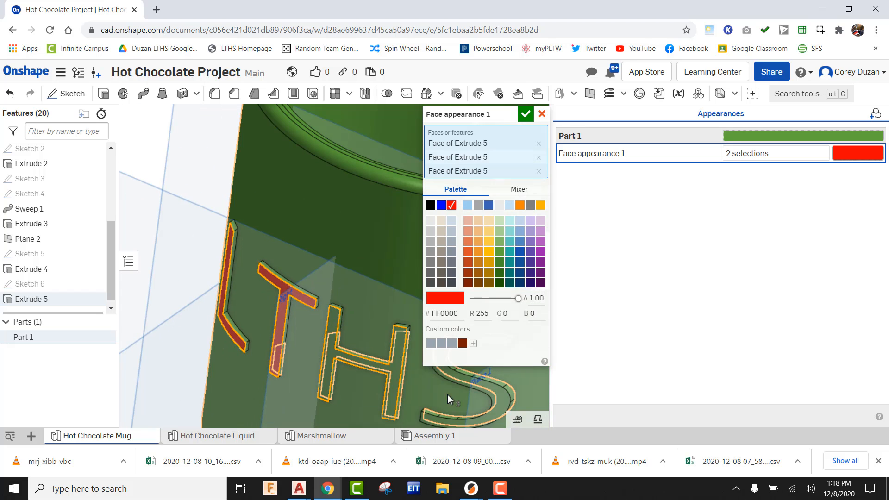
click(476, 382)
click(525, 114)
- Close the appearances list and open Assembly 1 to check the mug with its red lettering
scroll(468, 251, down, 5)
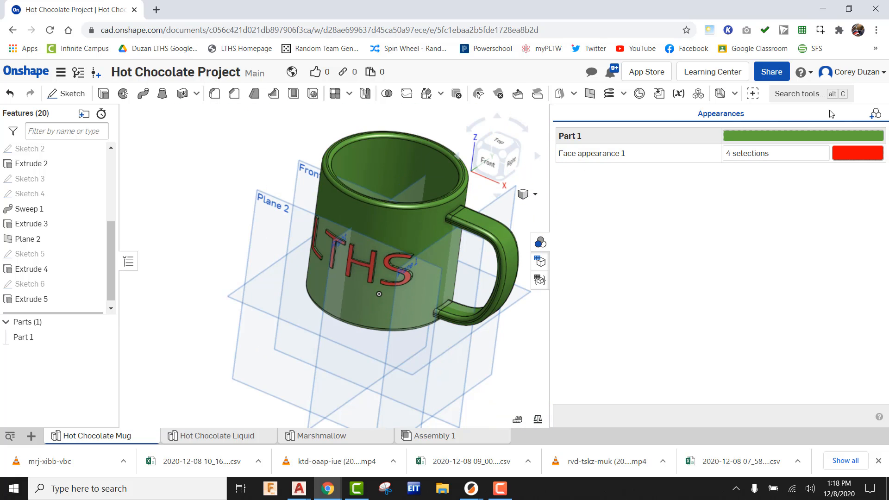
click(539, 242)
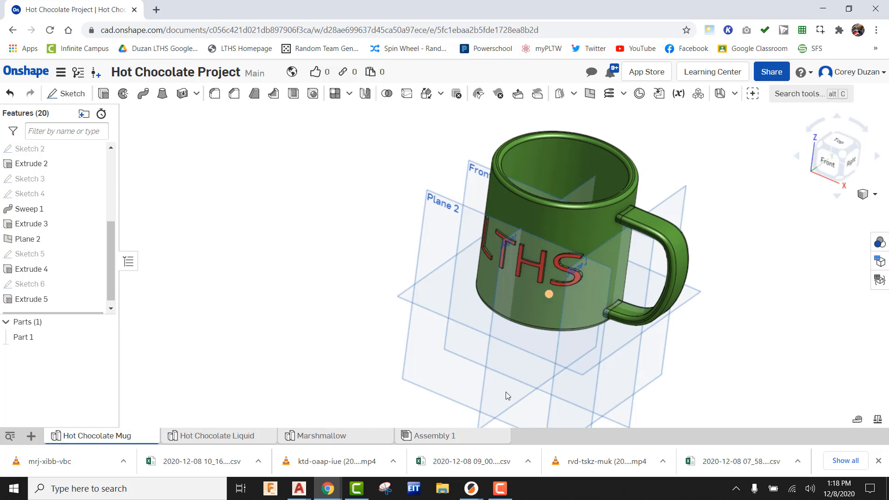
click(421, 443)
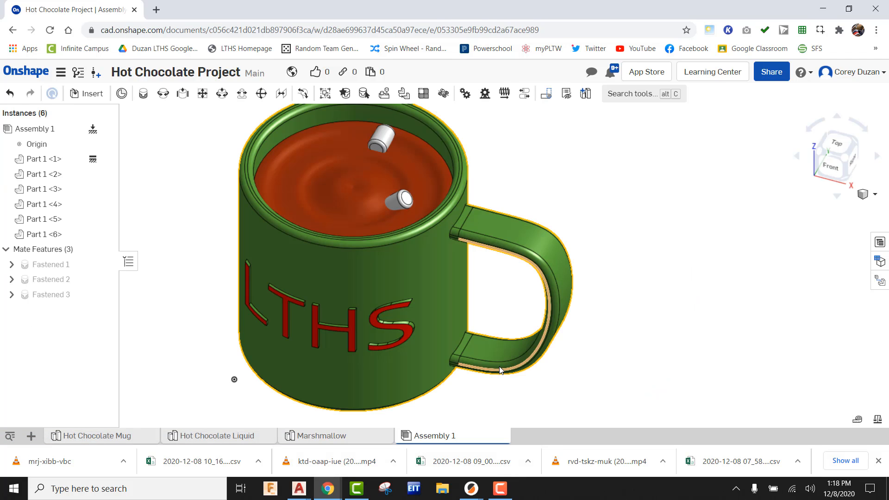